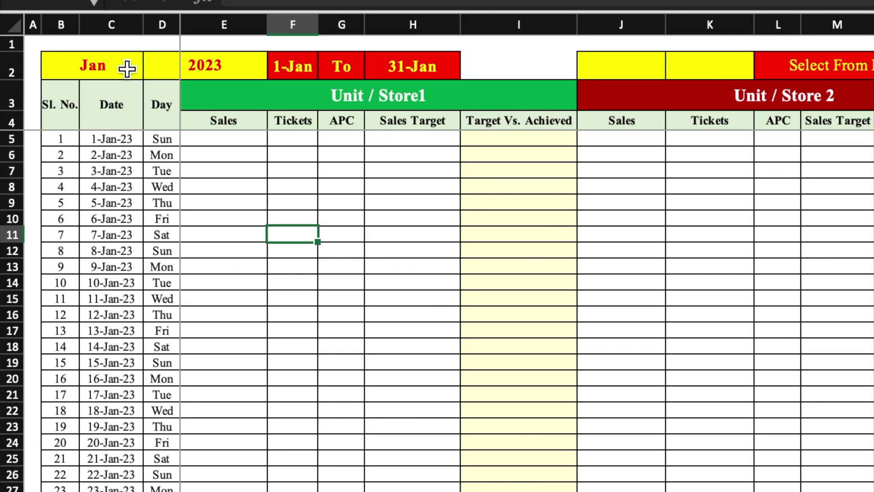
- Examine the options offered by the month and year dropdowns above the date columns
click(70, 146)
click(155, 67)
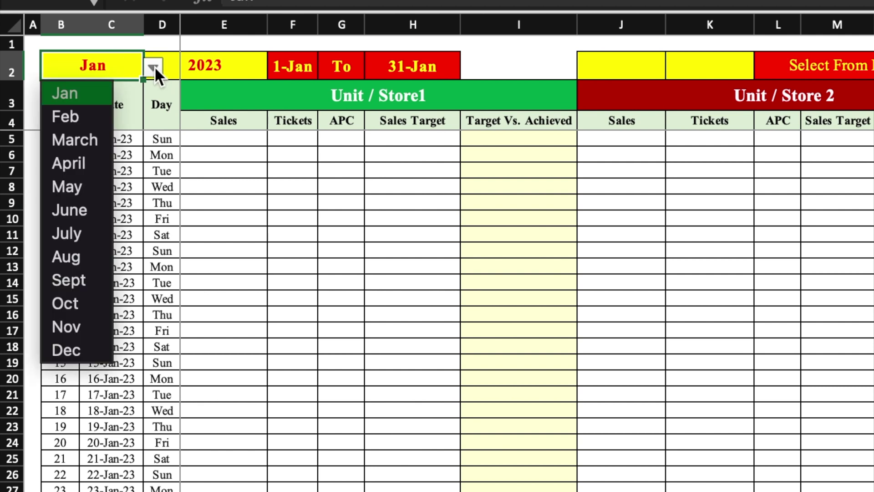
click(85, 353)
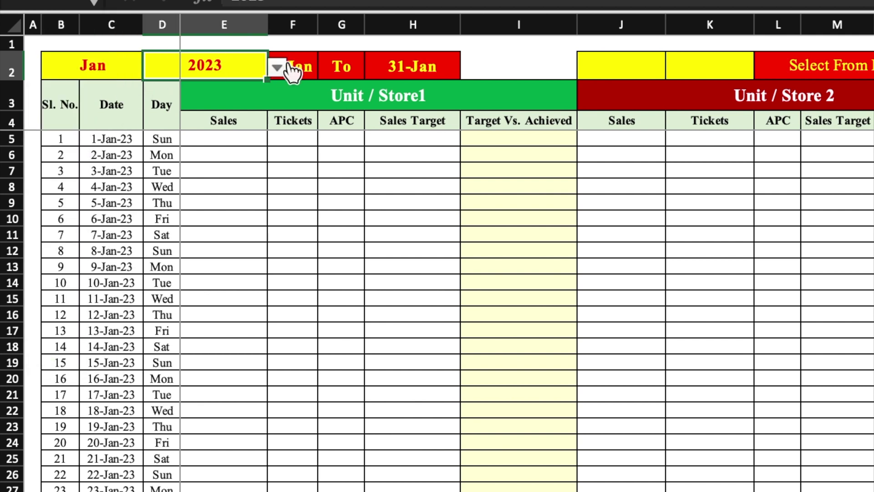
click(279, 67)
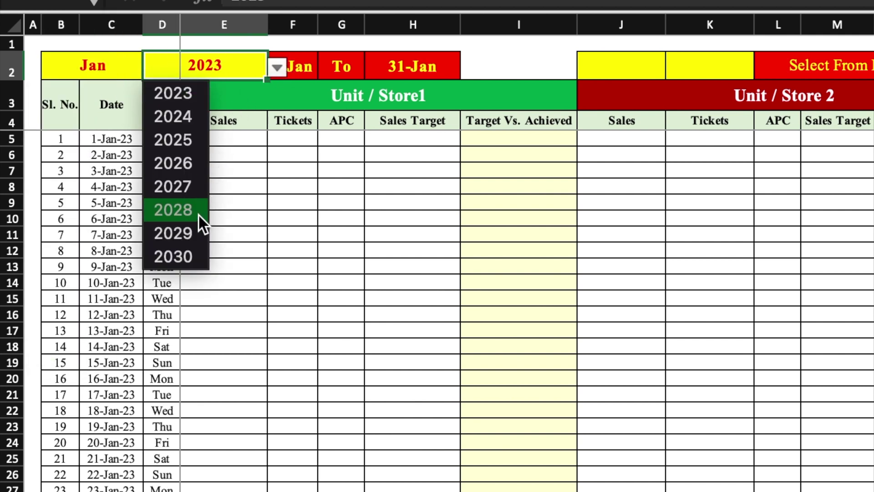
click(230, 183)
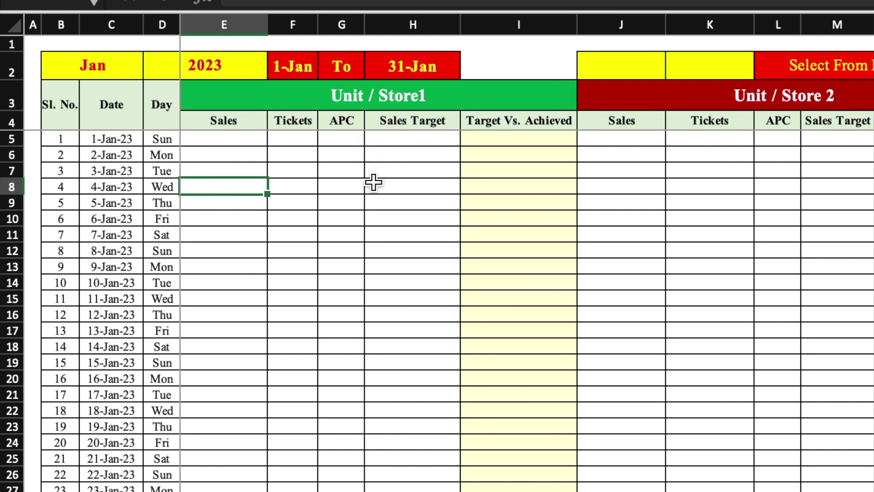
- Set the two highlight-day selectors, J2 and K2, to Sat and Sun
click(642, 171)
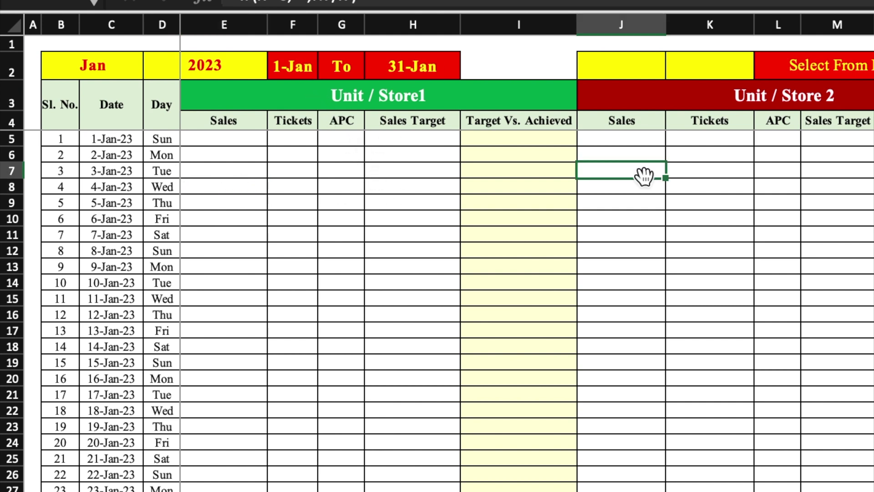
click(643, 70)
click(676, 68)
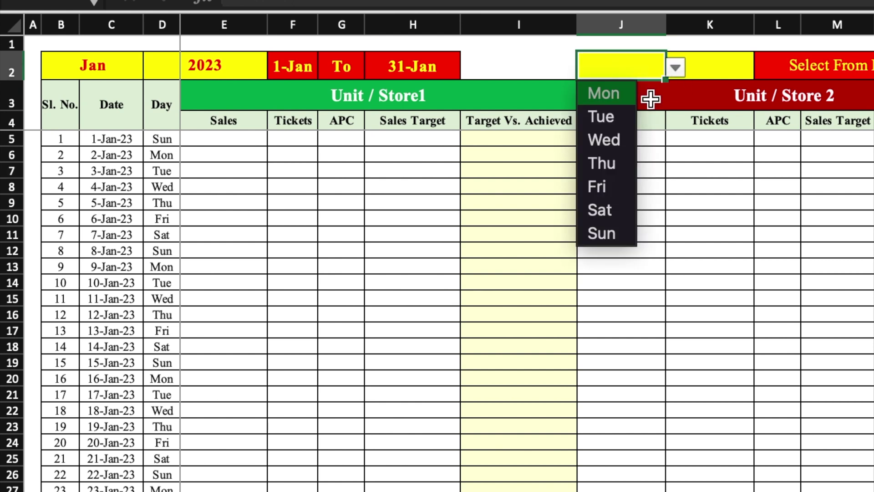
click(600, 209)
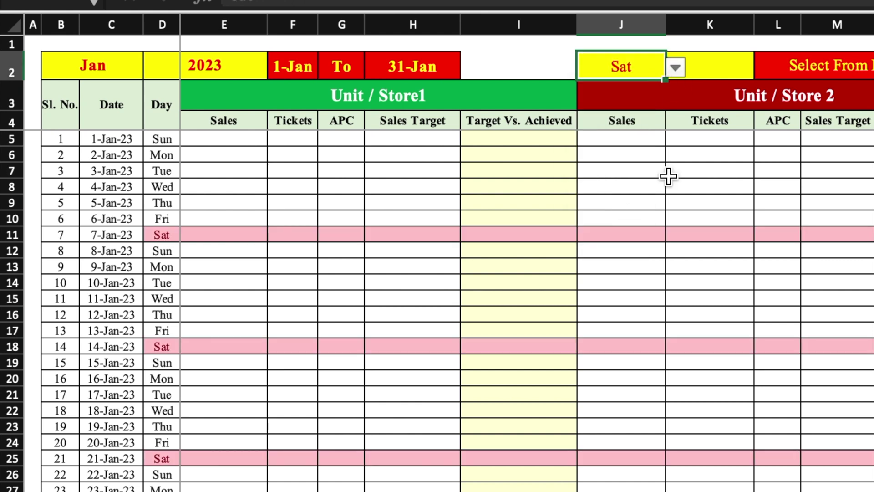
click(720, 72)
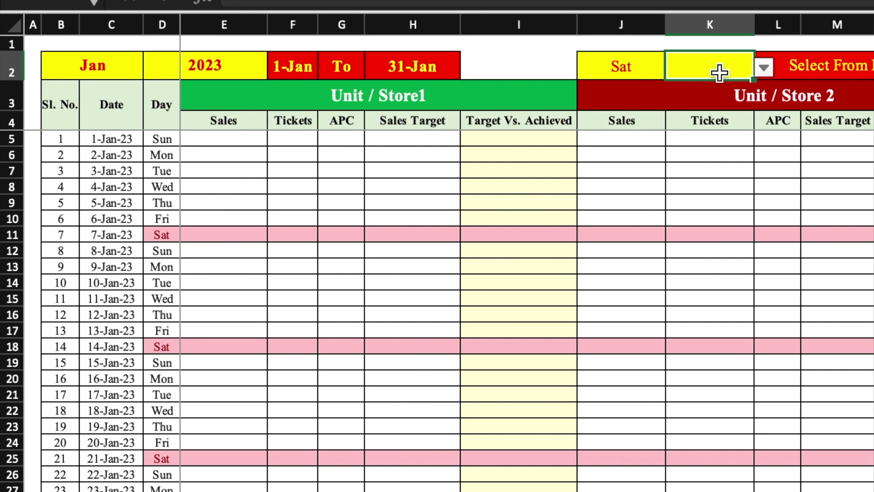
click(764, 69)
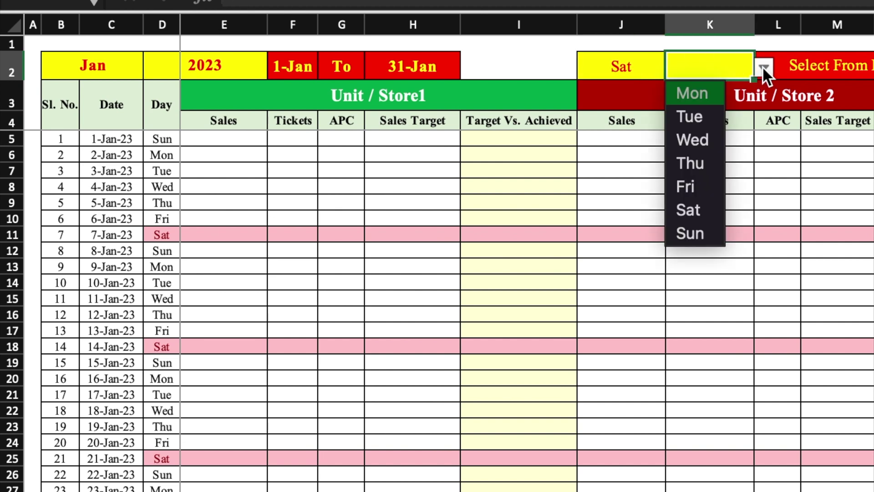
click(699, 233)
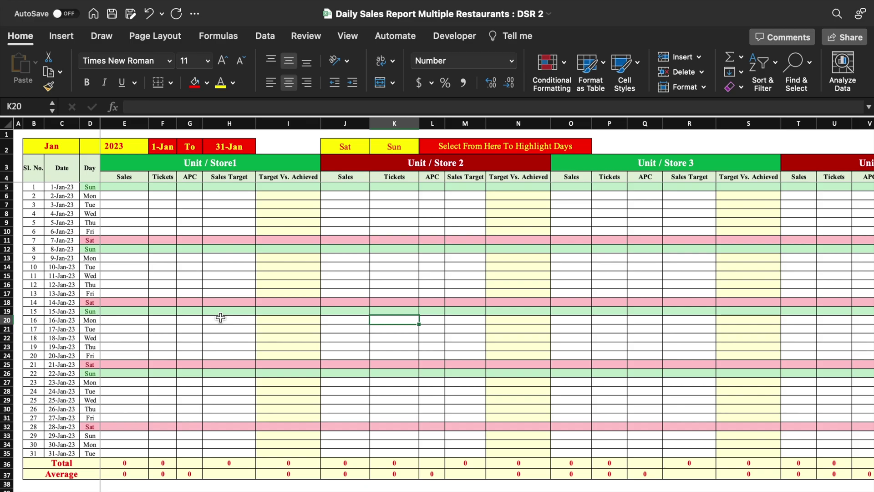
- Switch the report month in B2 to Feb
scroll(213, 433, right, 10)
scroll(752, 163, right, 4)
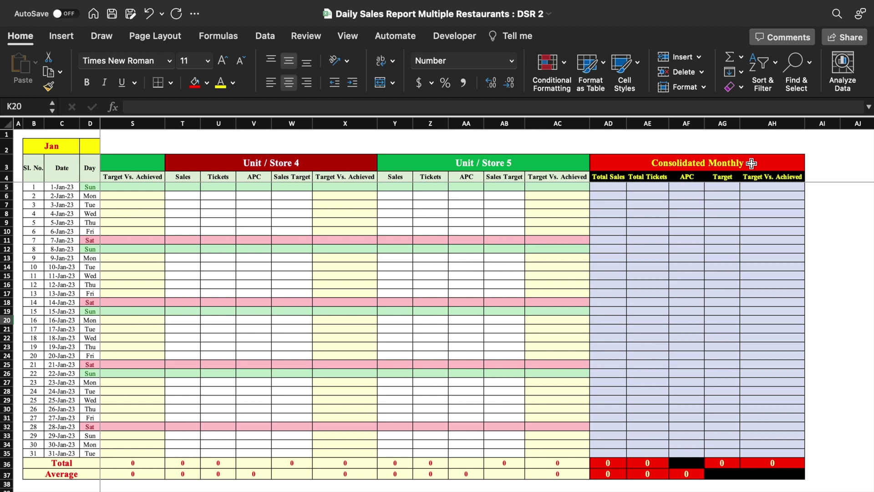
scroll(410, 319, left, 10)
click(51, 146)
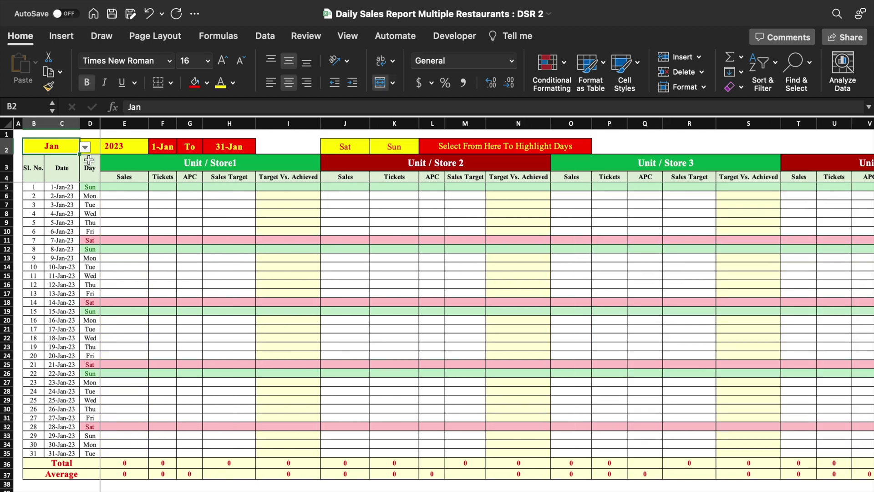
click(85, 147)
click(48, 175)
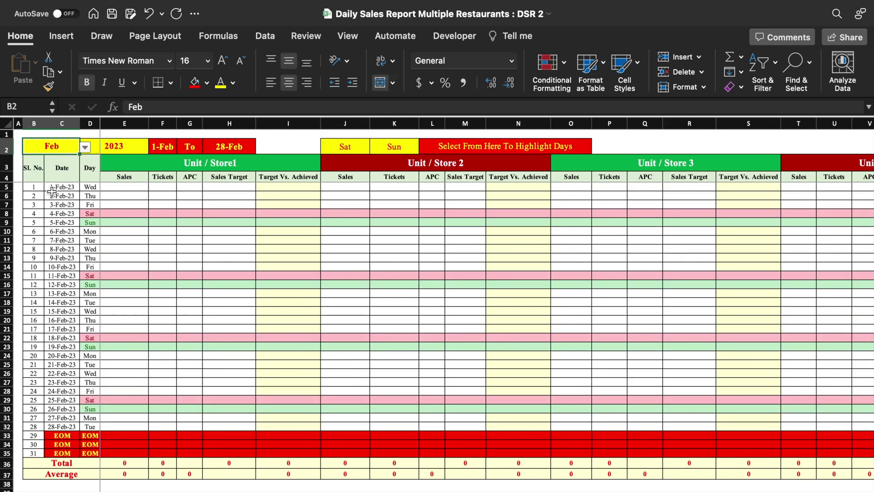
- Try to enter 9 as Store1 sales in E33, the first EOM row
click(123, 437)
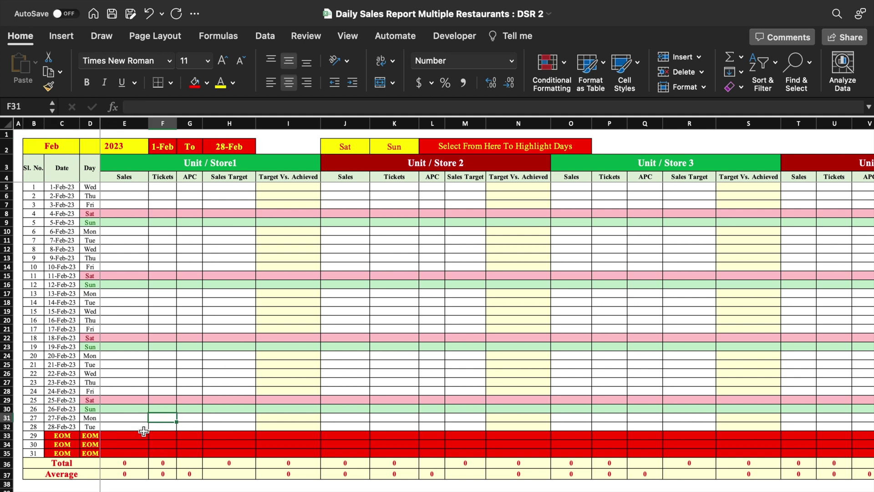
text(9)
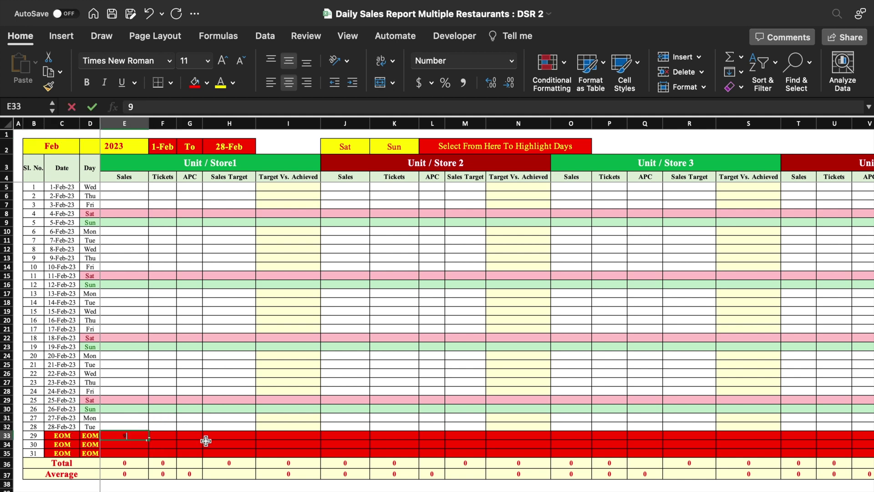
key(Return)
click(421, 222)
- Set the report month in B2 back to Jan
click(69, 152)
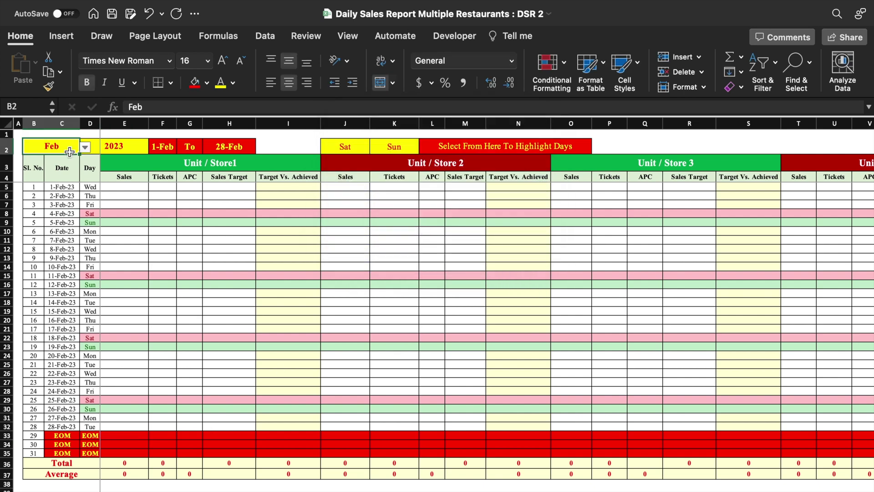
click(86, 147)
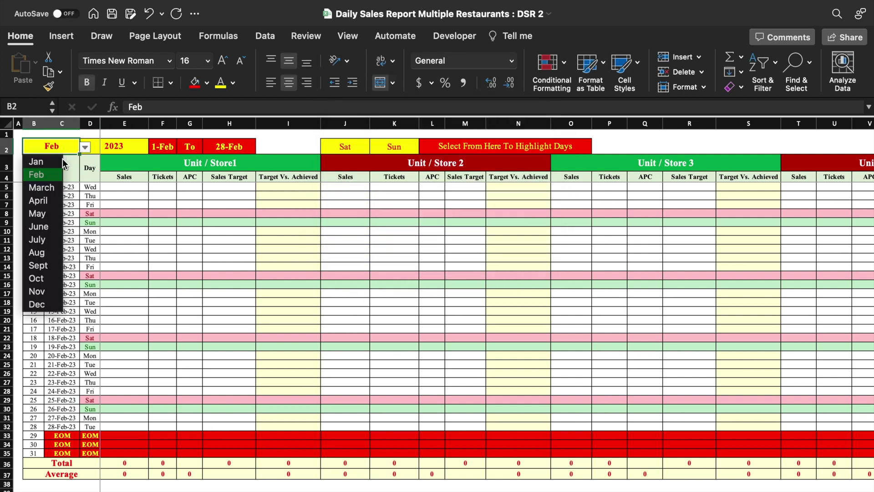
click(36, 161)
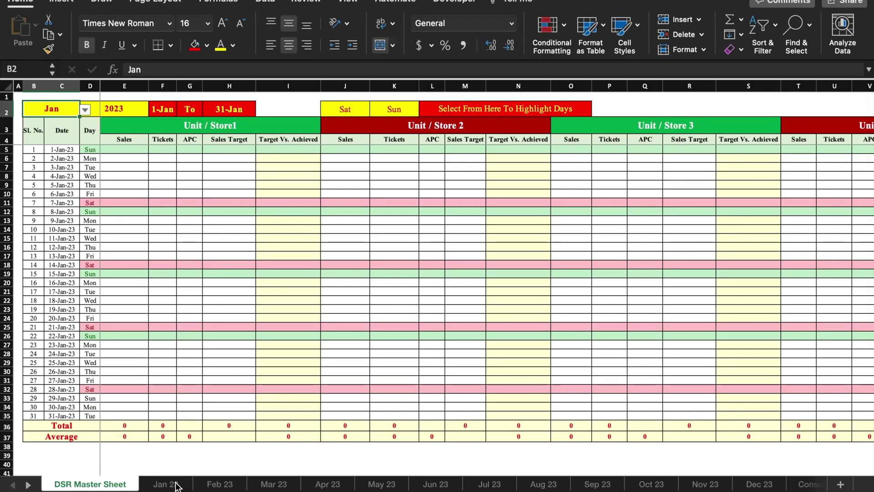
- Look through the monthly sheets from Jan 23 to Dec 23 and the consolidated sheet
click(176, 486)
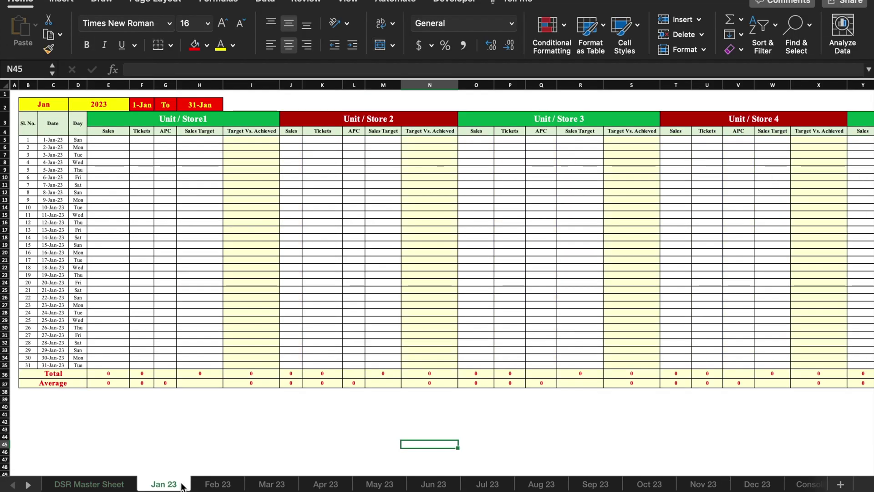
click(236, 485)
click(280, 485)
click(326, 486)
click(380, 485)
click(433, 486)
click(487, 485)
click(541, 486)
click(595, 485)
click(650, 486)
click(692, 486)
click(757, 485)
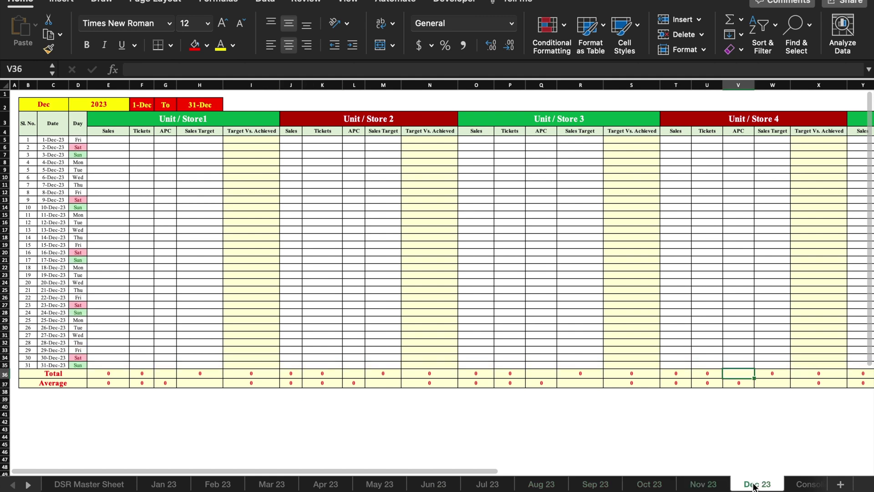
click(805, 484)
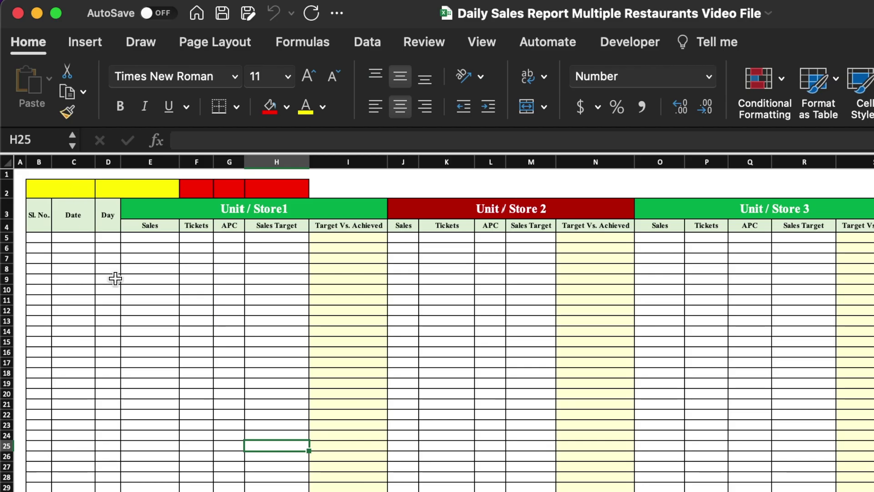
- Open data validation for the merged month cell B2 and allow only values from a list
click(88, 212)
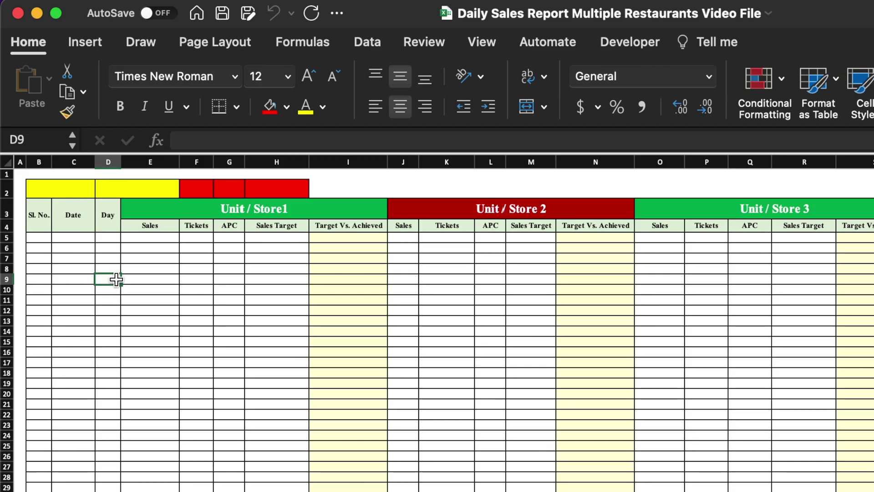
click(70, 189)
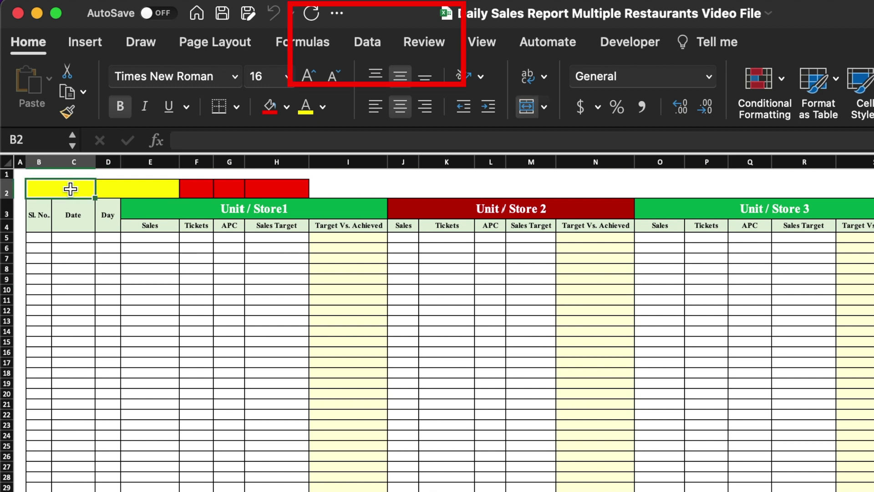
click(363, 42)
click(539, 78)
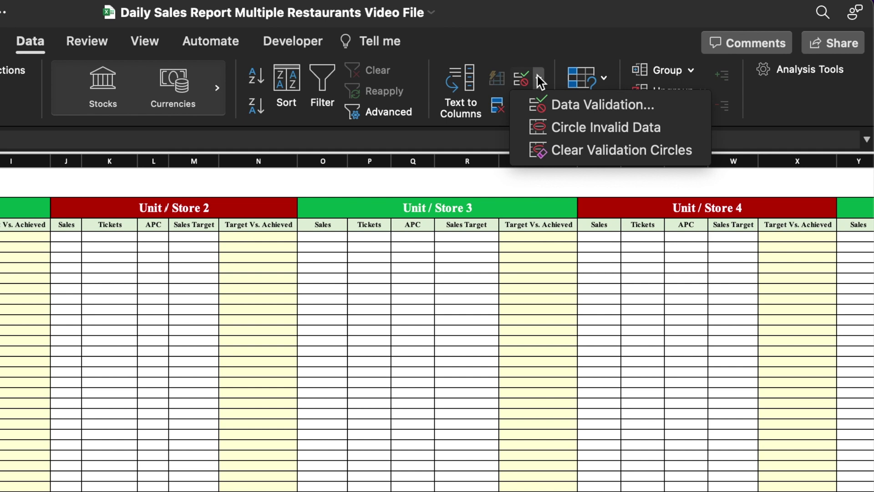
click(583, 104)
click(603, 209)
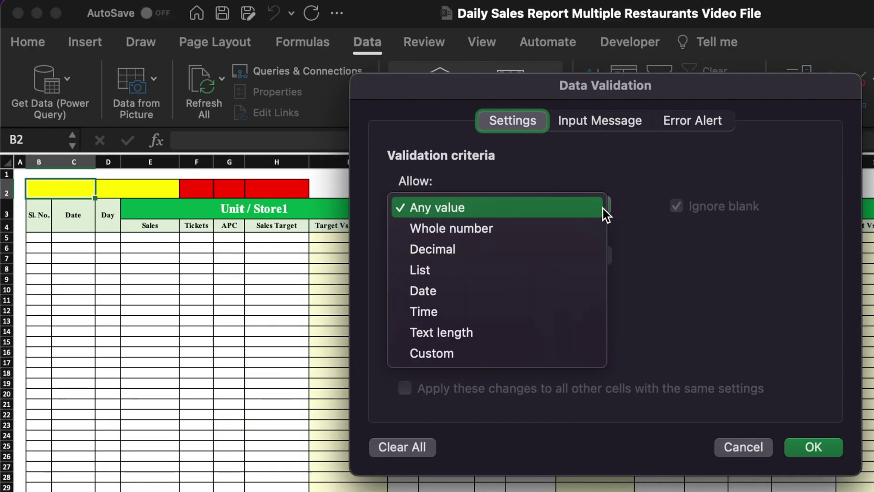
click(545, 270)
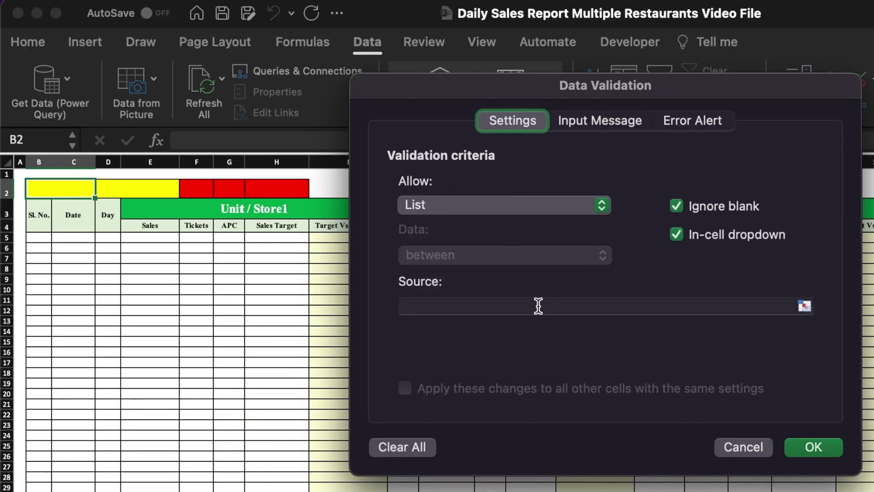
- Enter the list source Jan,Feb,March,April,May,June,July,Aug,Sept,Oct,Nov,Dec for B2, apply it, and choose Jan in the cell
click(538, 305)
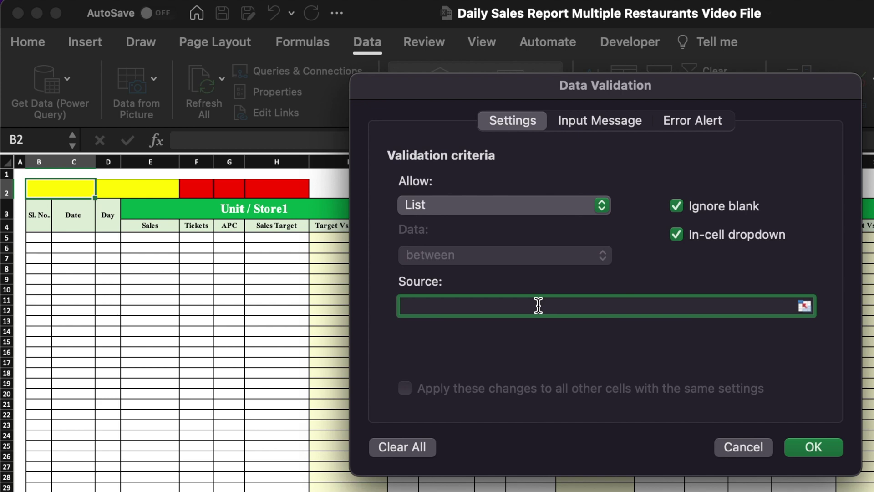
text(Jan,Feb,March)
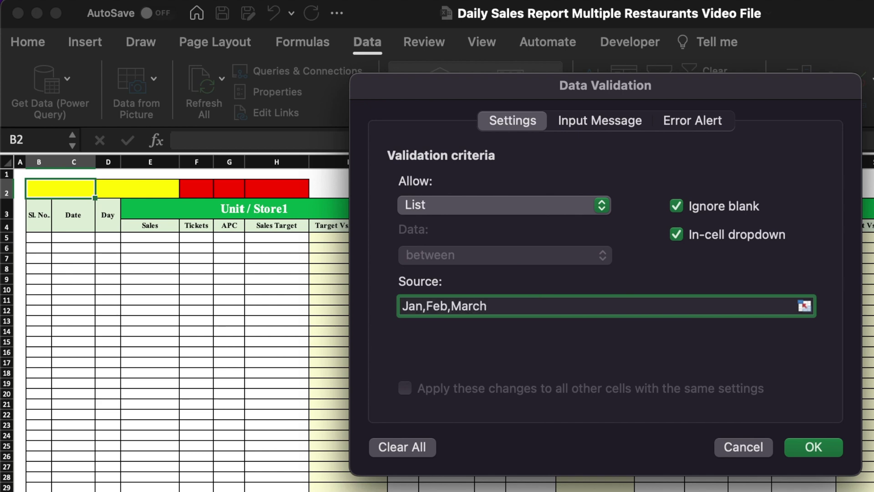
text(,April,May,June,July,Aug,Sep)
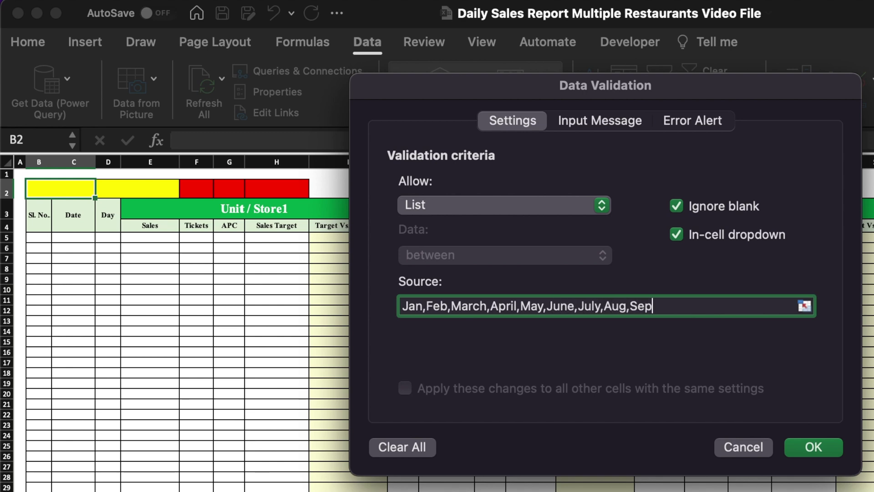
text(t,Oct,Nov,Dec)
click(813, 447)
click(103, 188)
click(91, 203)
- Open data validation for the merged year cell D2 and allow only values from a list
click(136, 188)
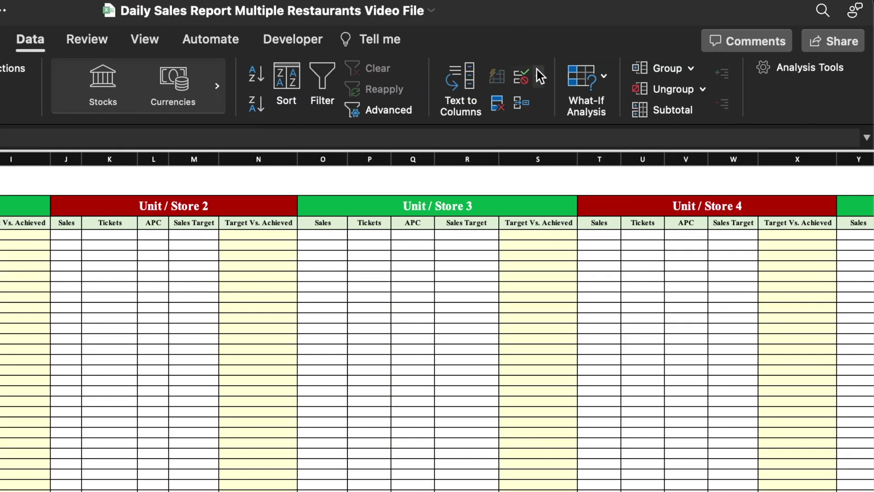
click(540, 79)
click(588, 102)
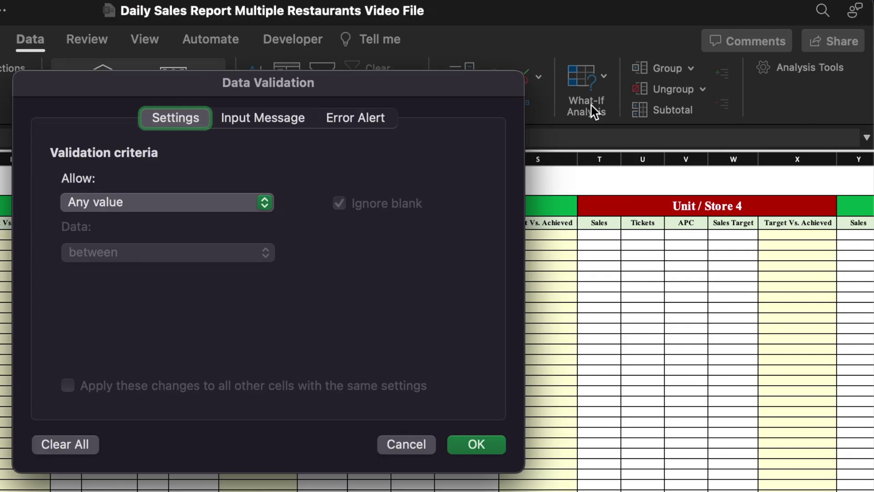
click(265, 206)
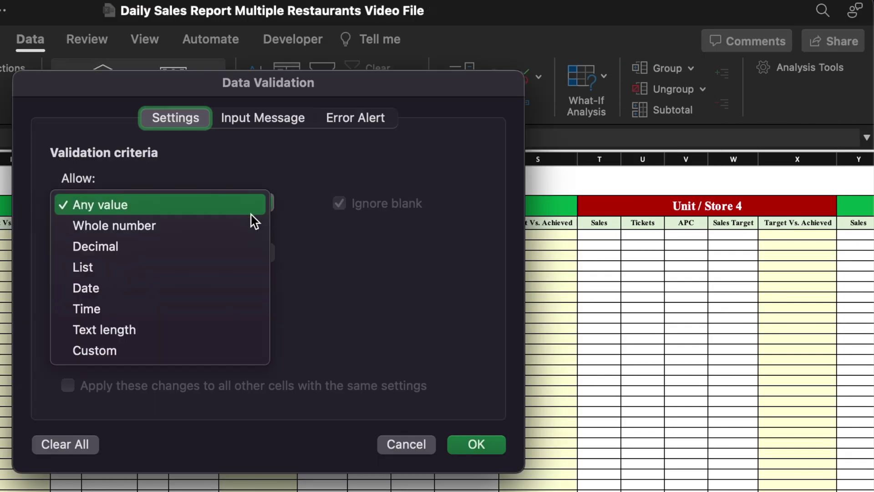
click(207, 268)
click(208, 303)
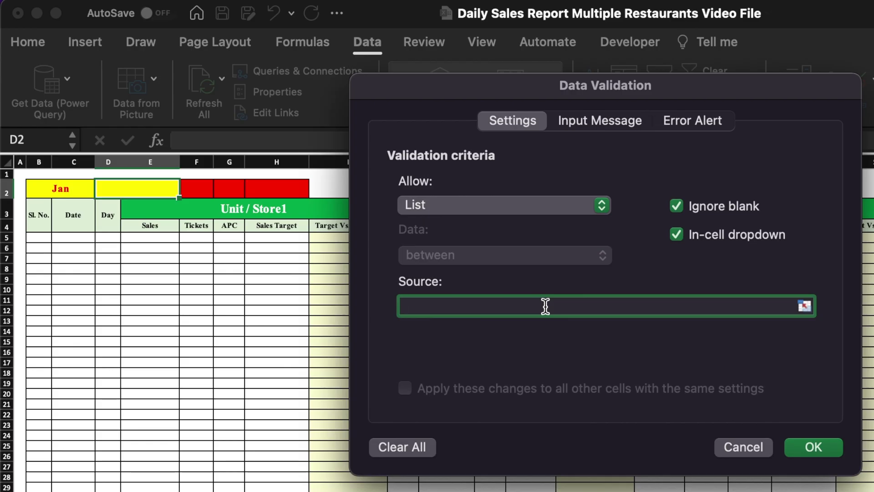
- Enter the list source 2023,2024,2025,2026,2027,2028,2029,2030 for D2, apply it, and choose 2023 in the cell
text(2023,2024,2025,2)
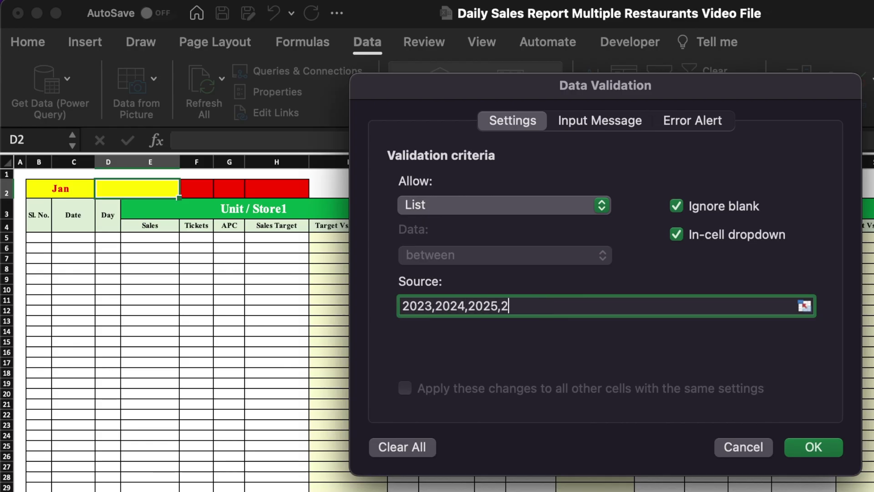
text(026,2027,2028,2029,2030)
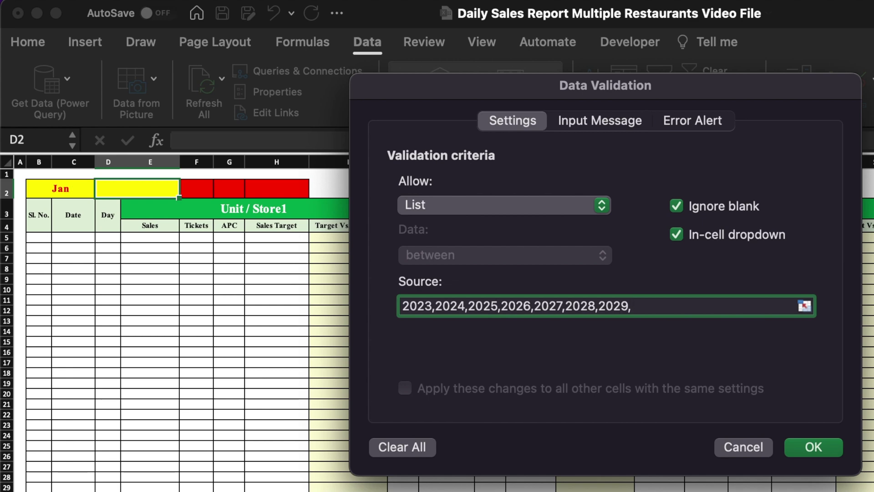
click(814, 447)
click(187, 188)
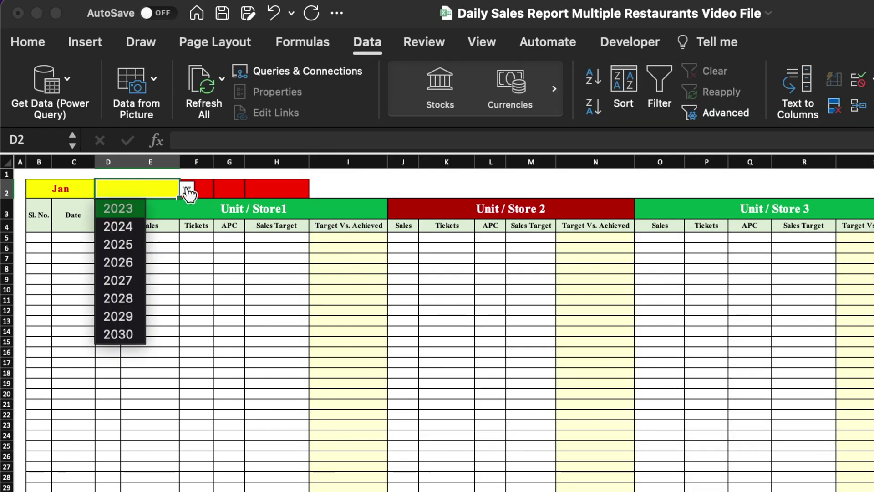
click(117, 207)
click(267, 318)
- Enter the month's start date in F2 with the formula =DATEVALUE("1"&B2&D2)
click(206, 188)
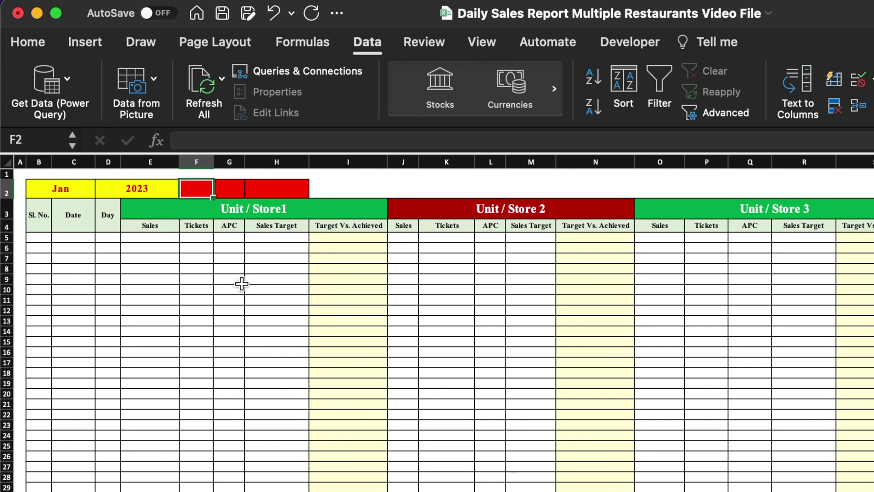
text(=)
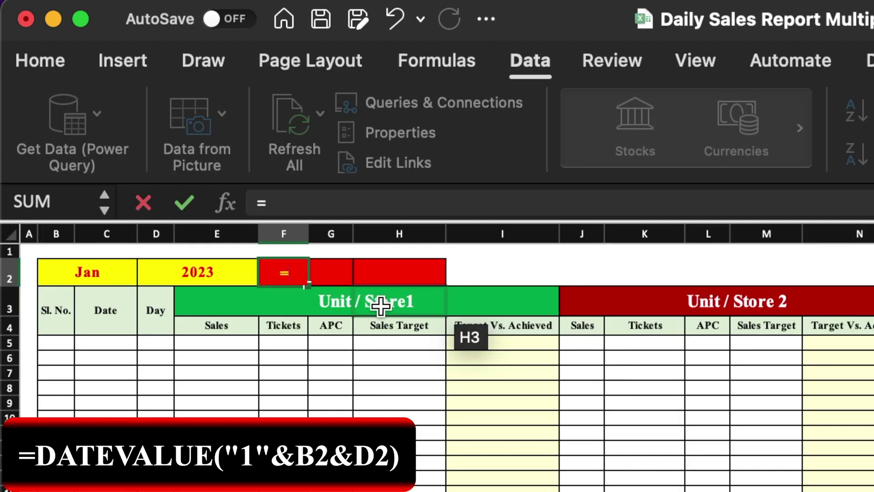
text(datevalue)
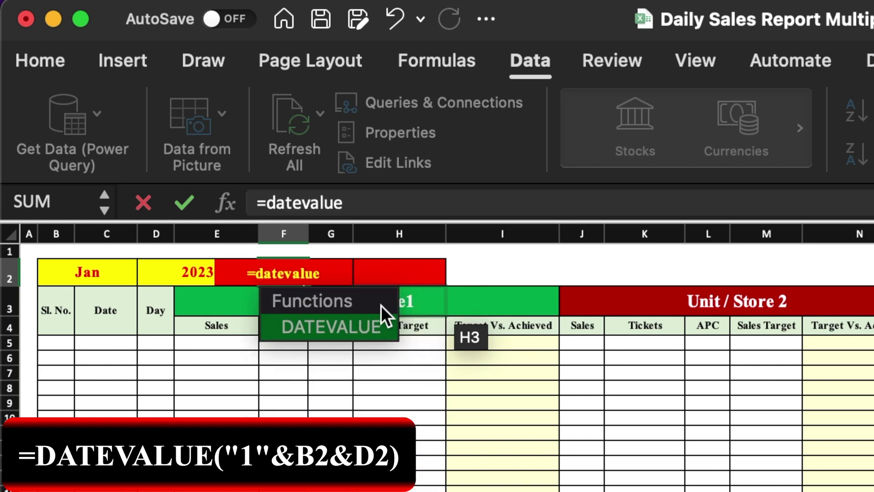
text(()
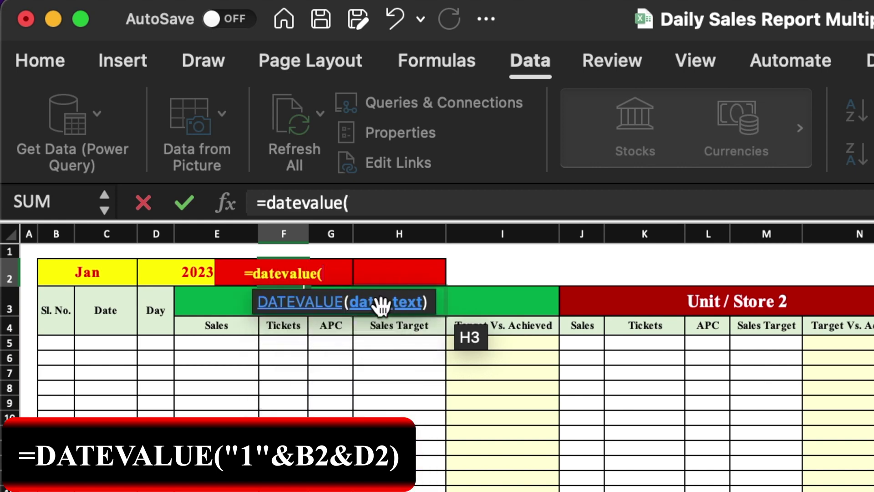
text("1)
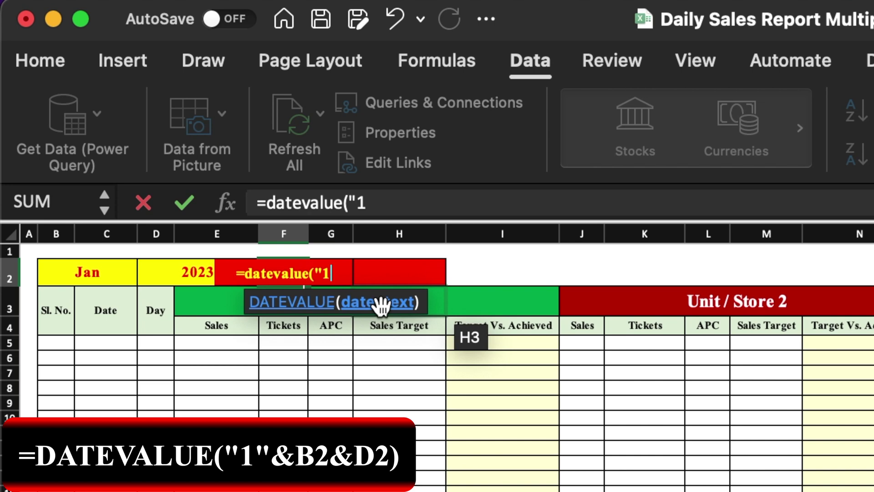
text(")
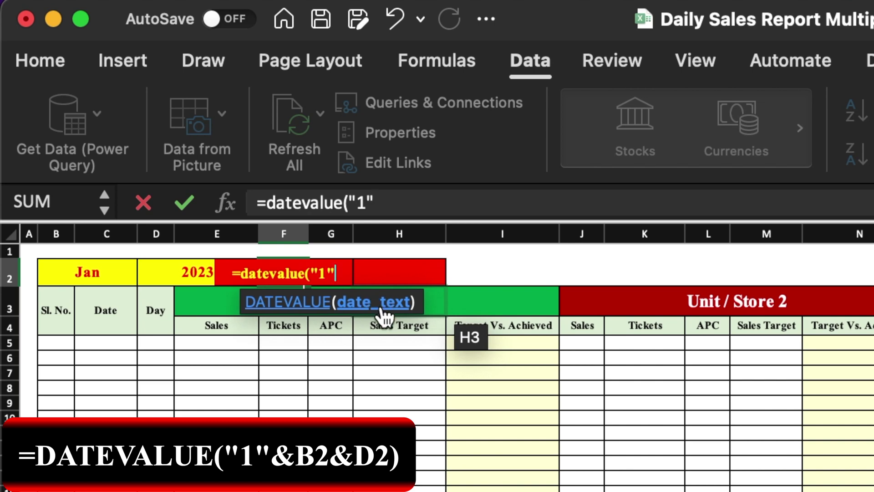
text(&)
click(95, 274)
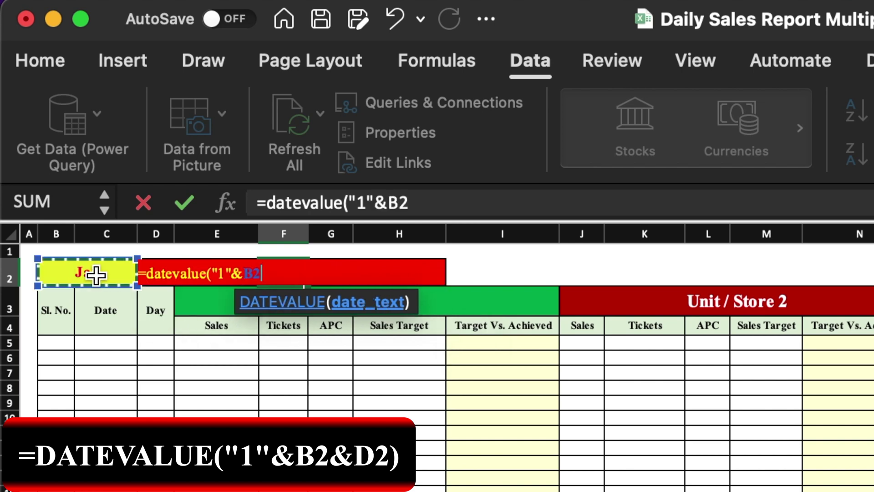
text(&)
click(112, 273)
key(Right)
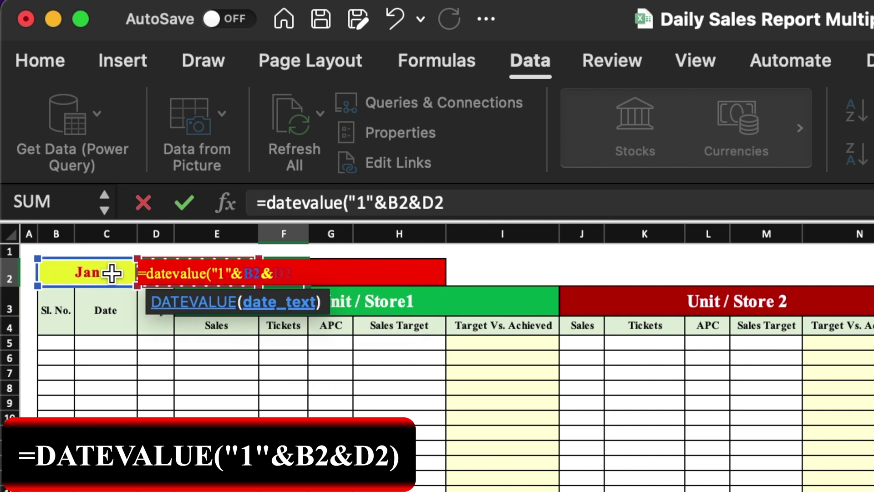
text())
key(Return)
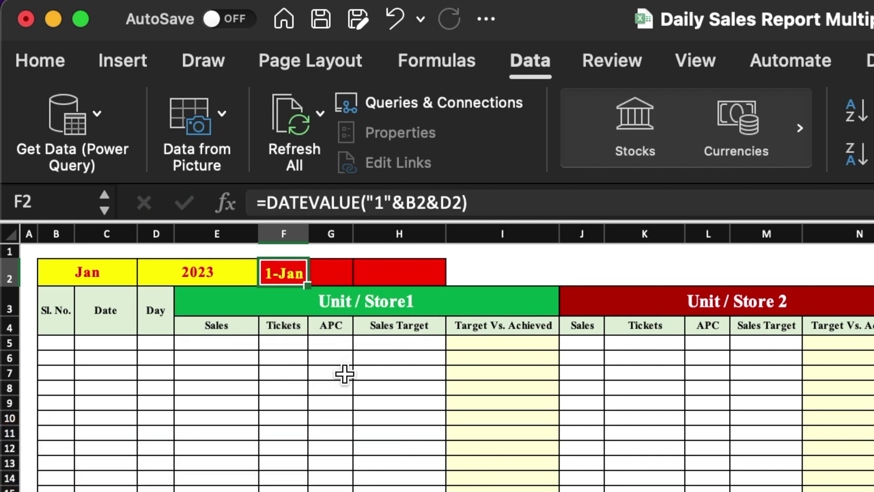
- Enter the text To in G2 as the separator after the start date
key(Right)
text(To)
key(Right)
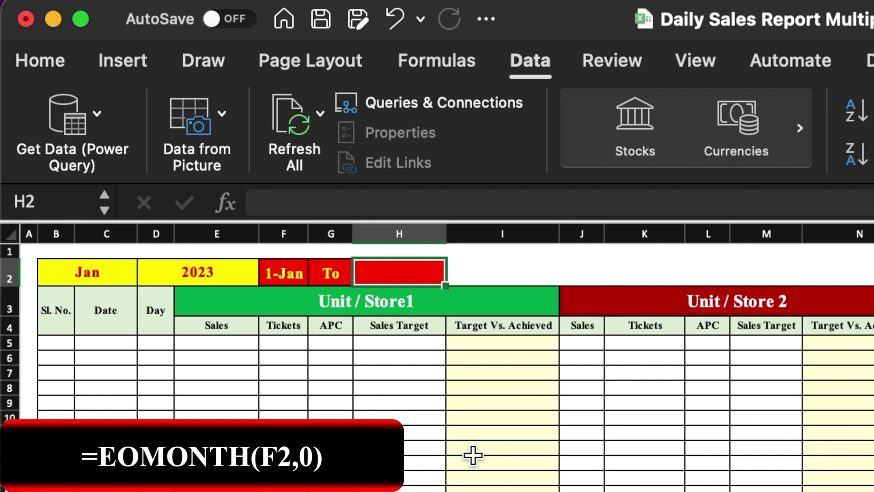
- Enter the month's end date in H2 with the formula =EOMONTH(F2,0)
text(=e)
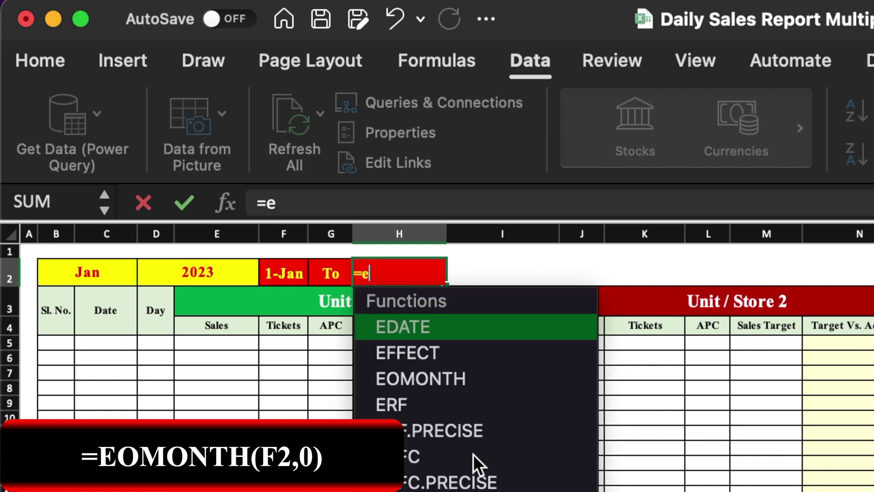
text(omonth)
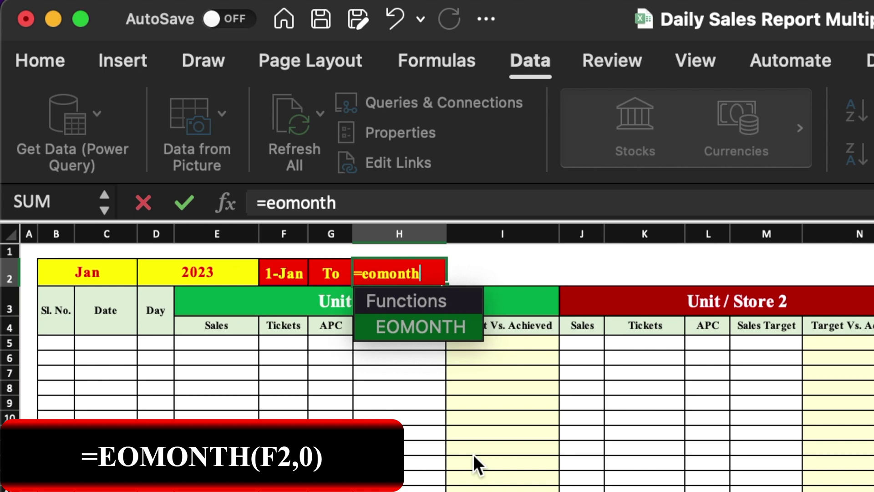
text(()
click(293, 273)
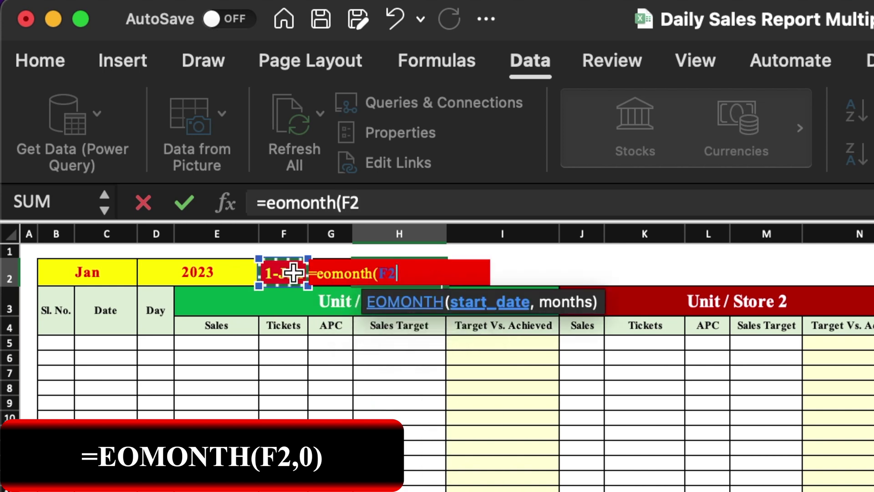
text(,)
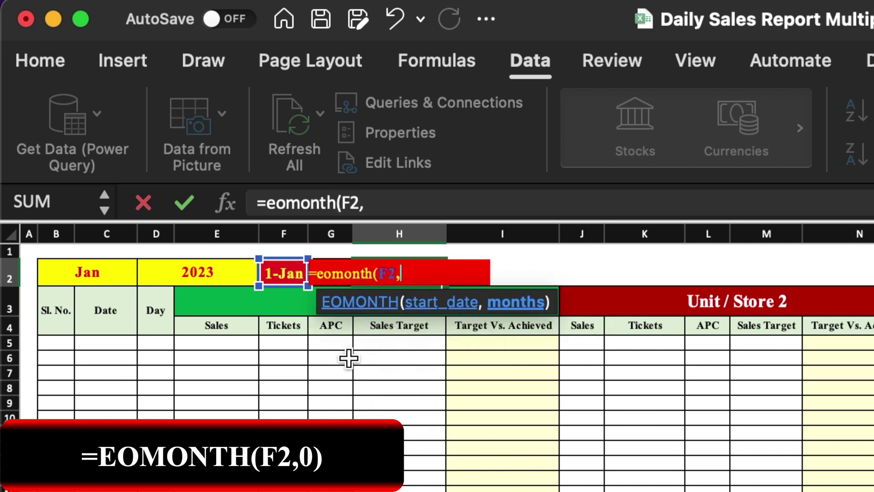
text(0))
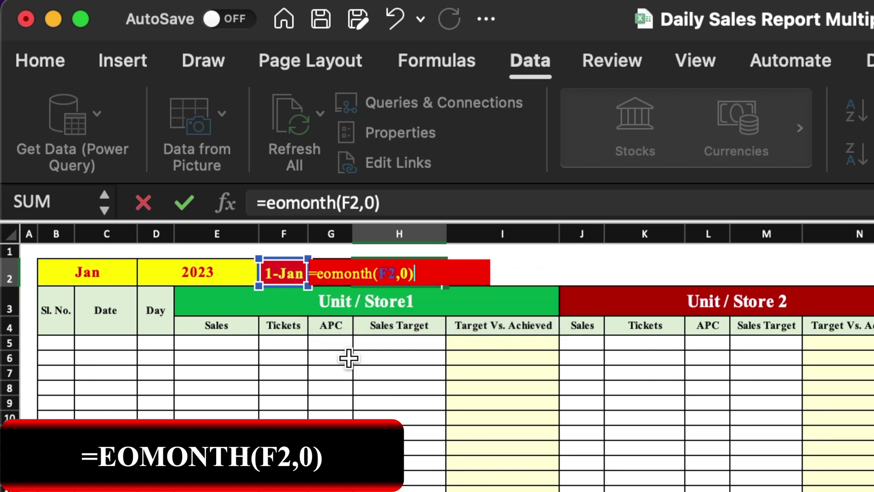
key(Return)
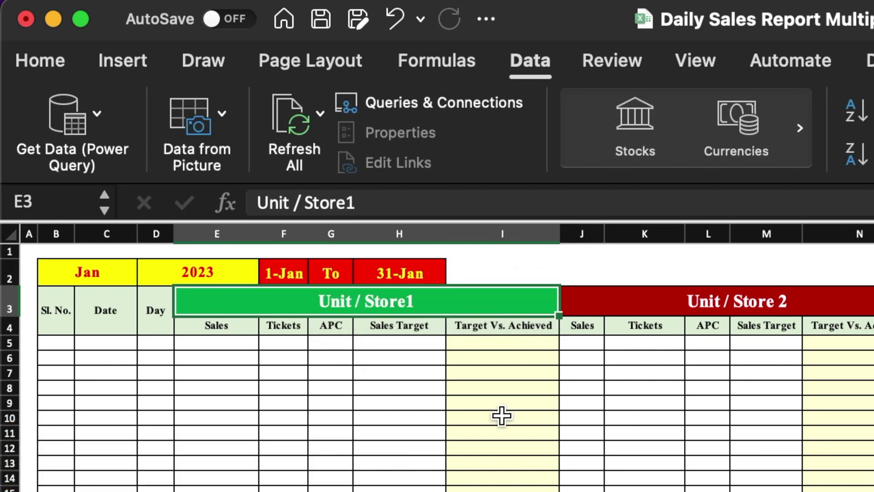
- Test the date formulas by switching the month in B2 to Feb and back to Jan
click(119, 272)
click(149, 272)
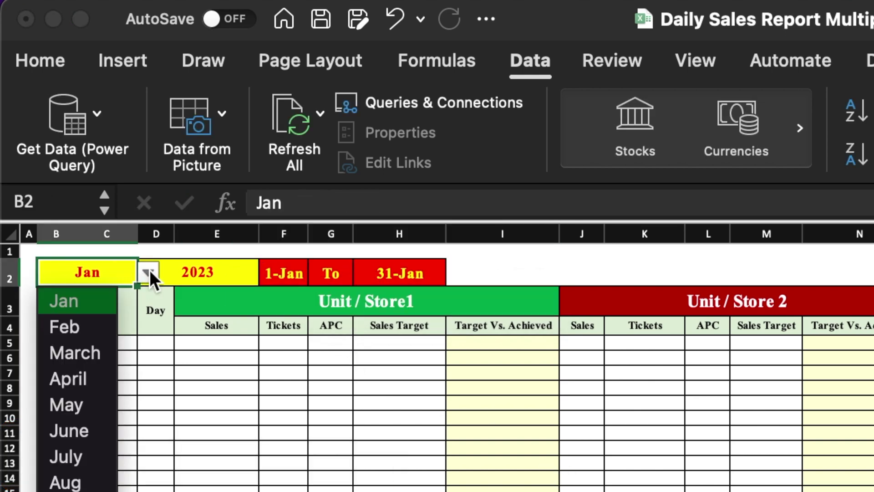
click(98, 325)
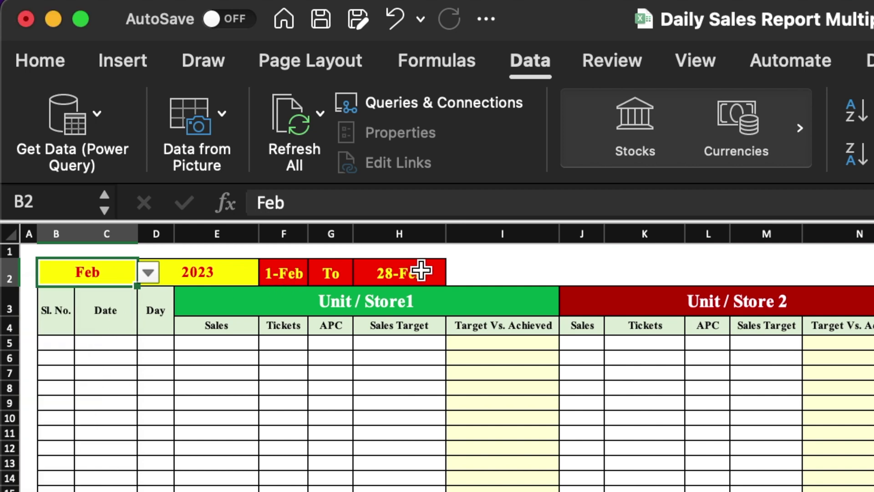
click(148, 273)
click(68, 301)
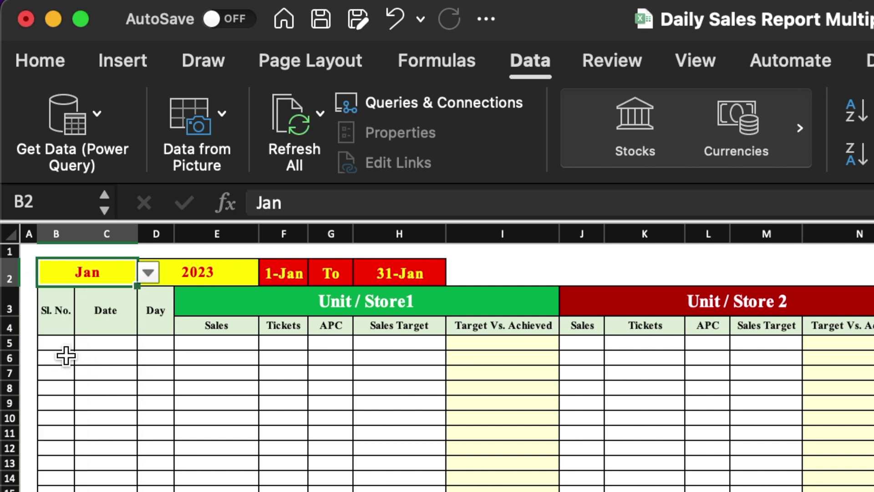
- Number the Sl. No. column as a series starting with 1 in B5 and filled down to B35
click(64, 344)
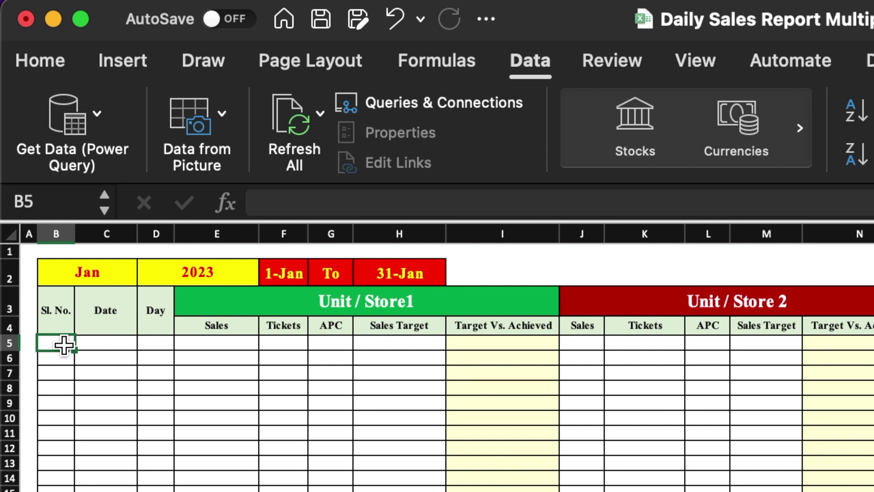
text(1)
key(ctrl+Return)
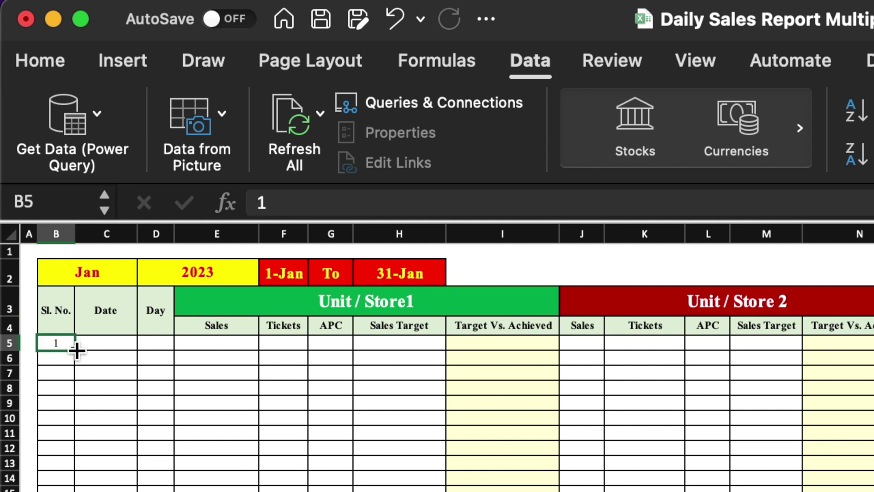
drag(74, 351, 77, 491)
click(106, 491)
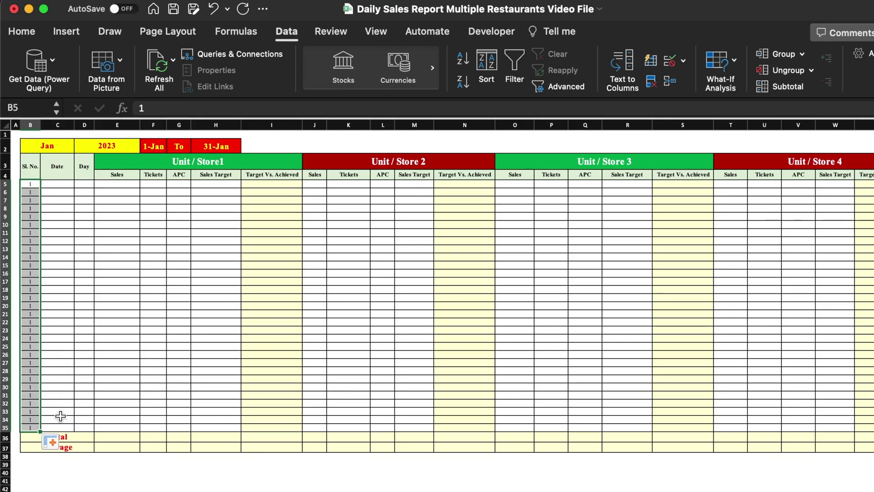
click(81, 479)
- Link the first date cell C5 to the month's start date with the formula =F2
click(58, 184)
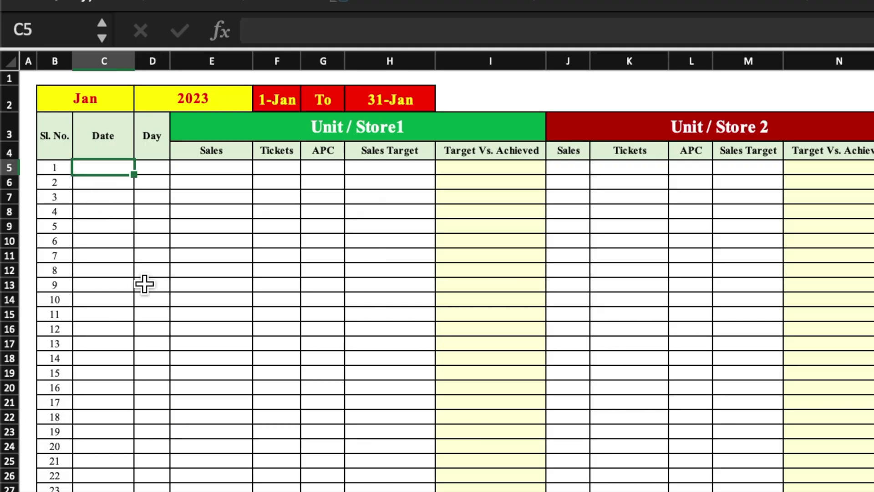
text(=)
click(289, 107)
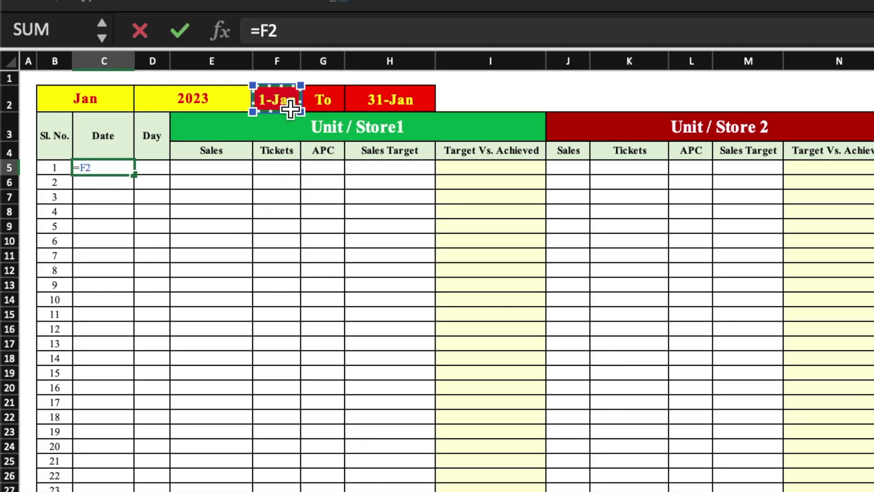
key(Return)
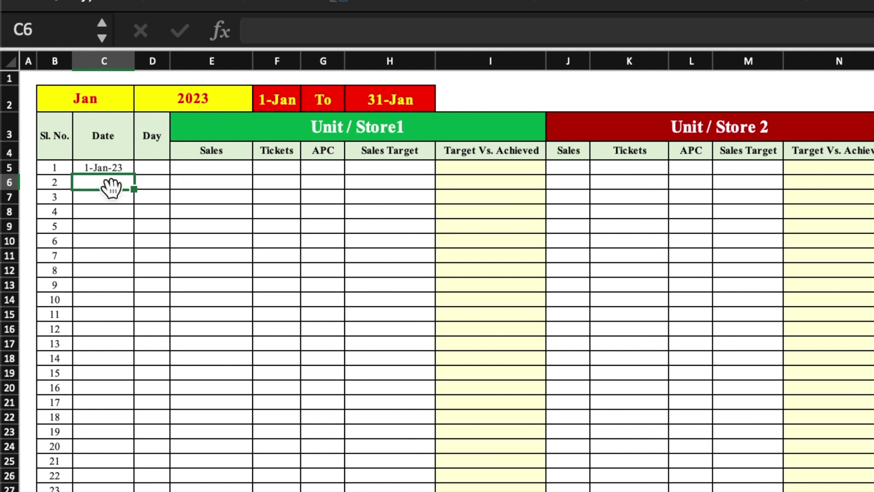
- Enter the formula =IF(C5<$H$2,C5+1,"") in C6 to generate the second date of the month
text(=if)
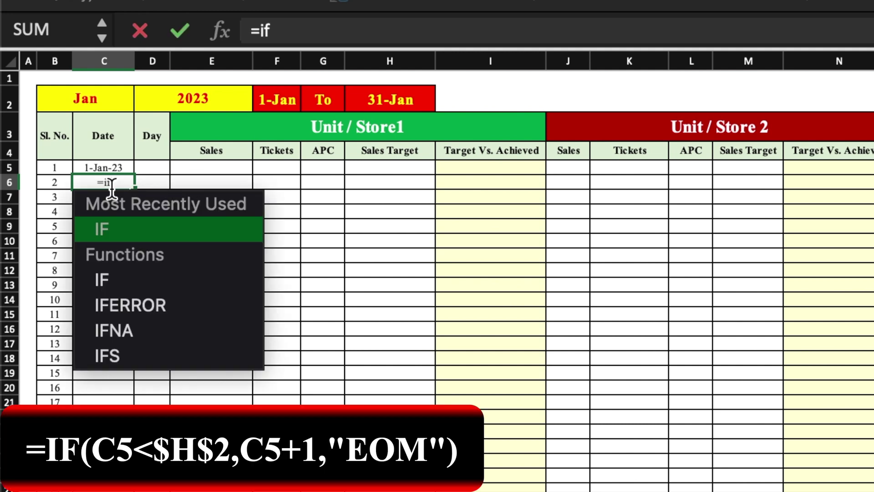
text(()
click(121, 171)
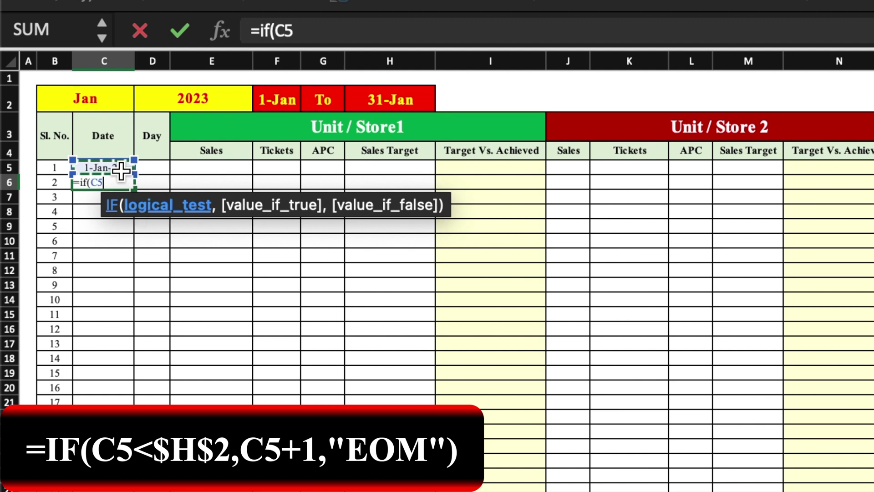
text(<)
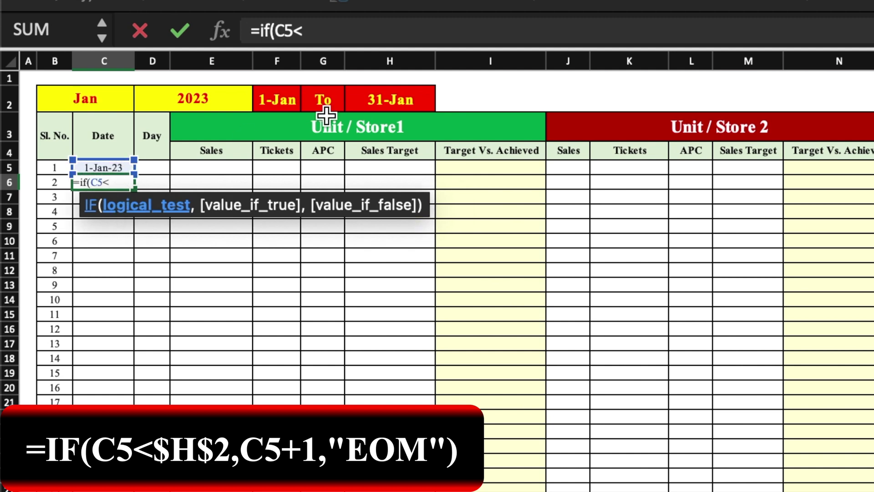
click(395, 105)
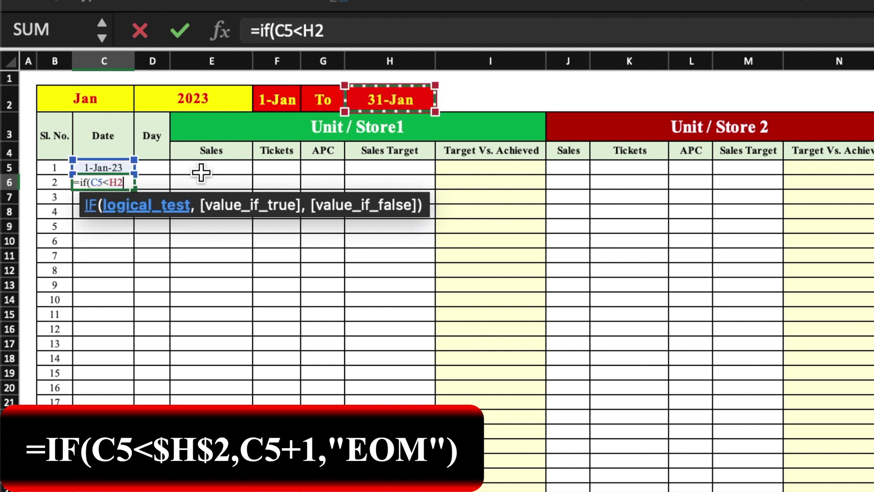
click(117, 182)
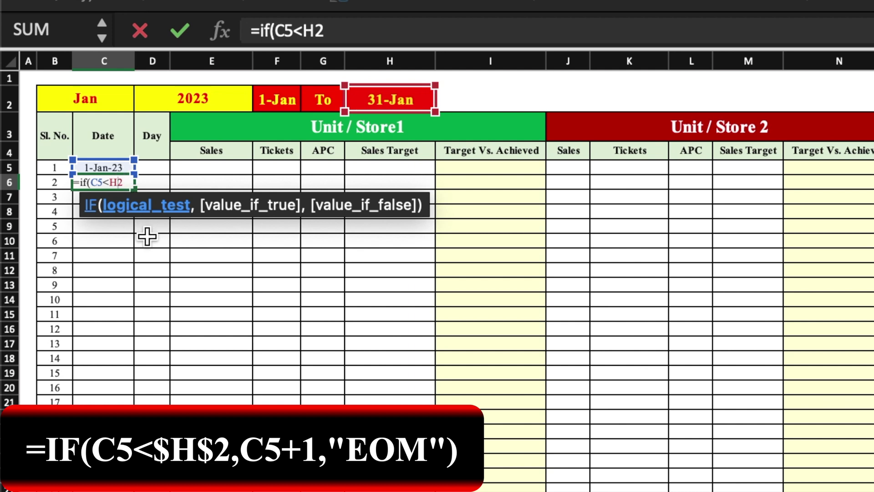
key(F4)
text(,)
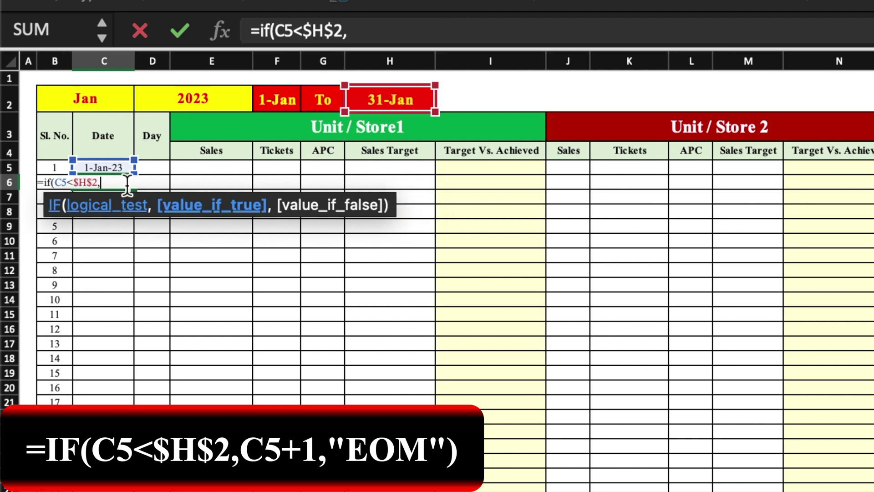
click(122, 172)
text(+1,)
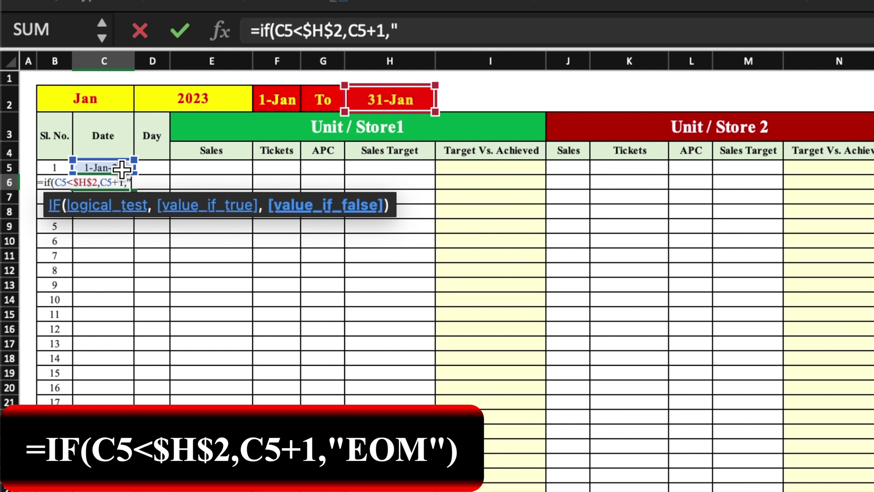
text(""))
key(Return)
- Fill the C6 date formula down the Date column to C35
click(127, 181)
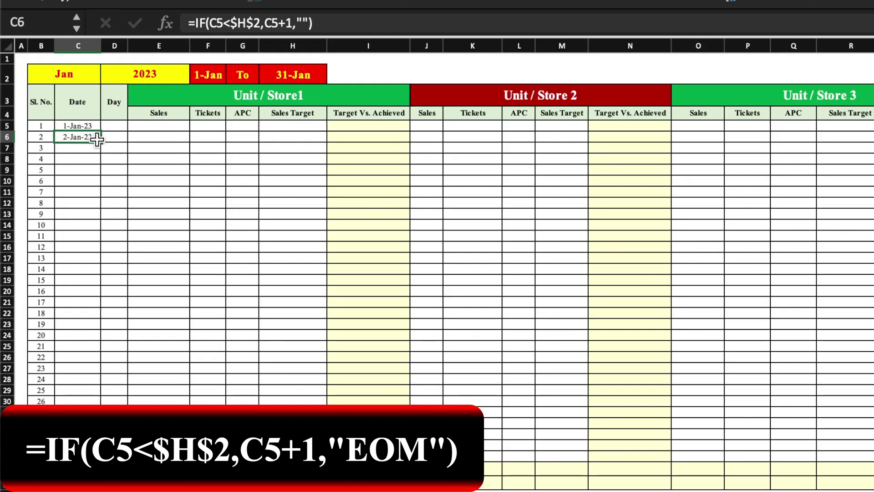
drag(133, 188, 133, 287)
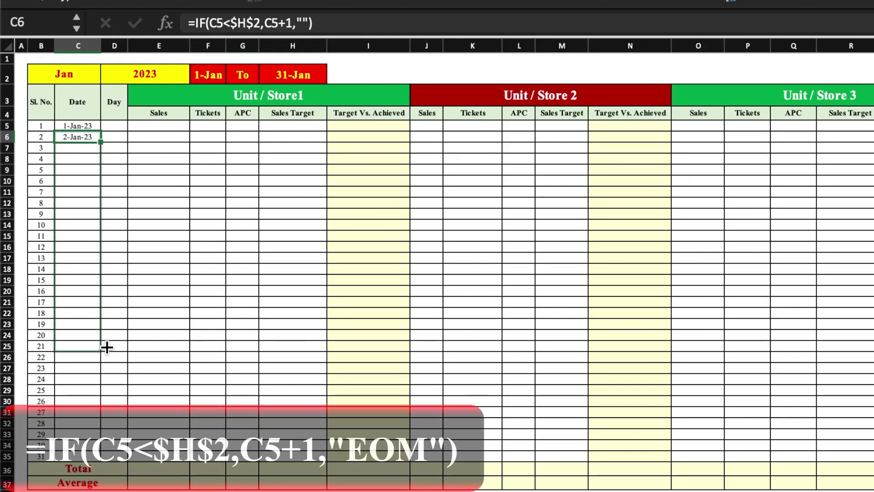
drag(106, 348, 105, 456)
click(159, 400)
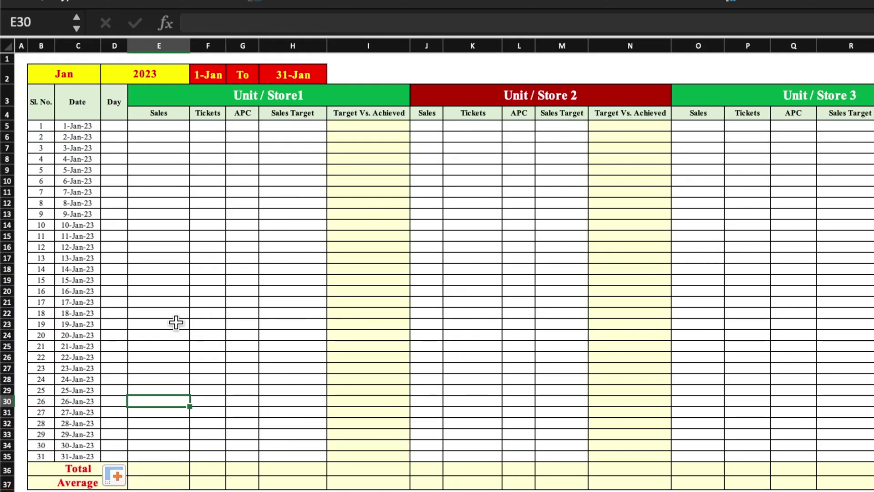
- Test the daily dates by switching the month in B2 to Feb and checking the formulas in C32 and C33
click(98, 76)
click(108, 75)
click(58, 115)
click(129, 380)
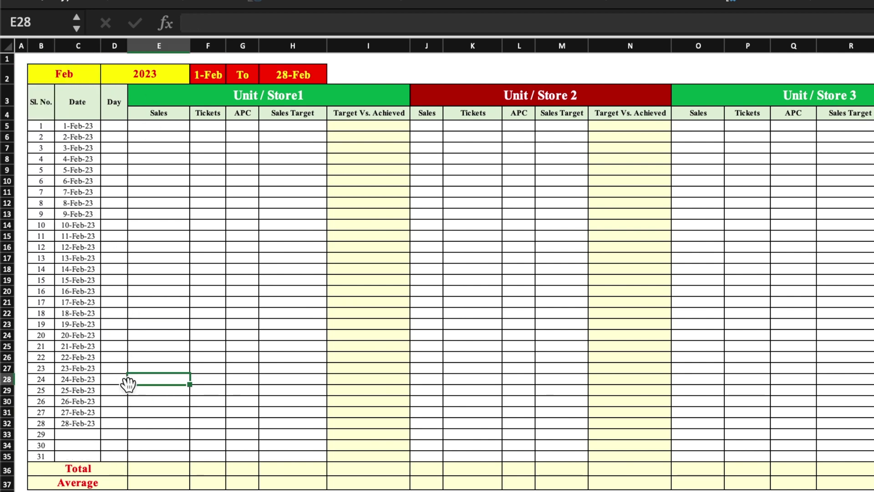
click(89, 424)
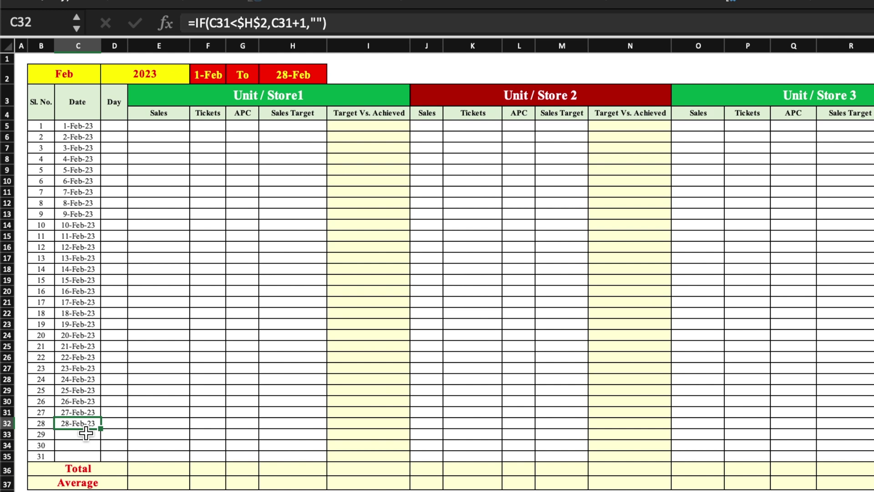
click(89, 438)
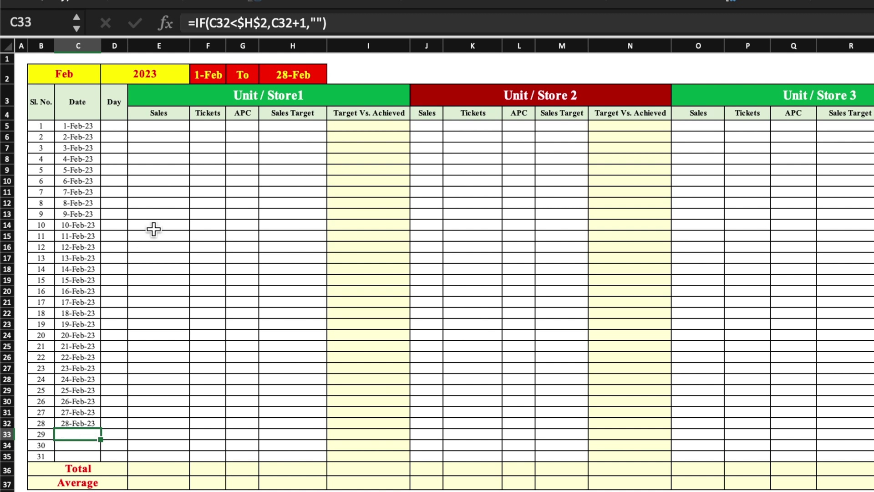
- Change the C6 formula to =IF(C5<$H$2,C5+1,"EOM") and fill it down to C35
click(88, 127)
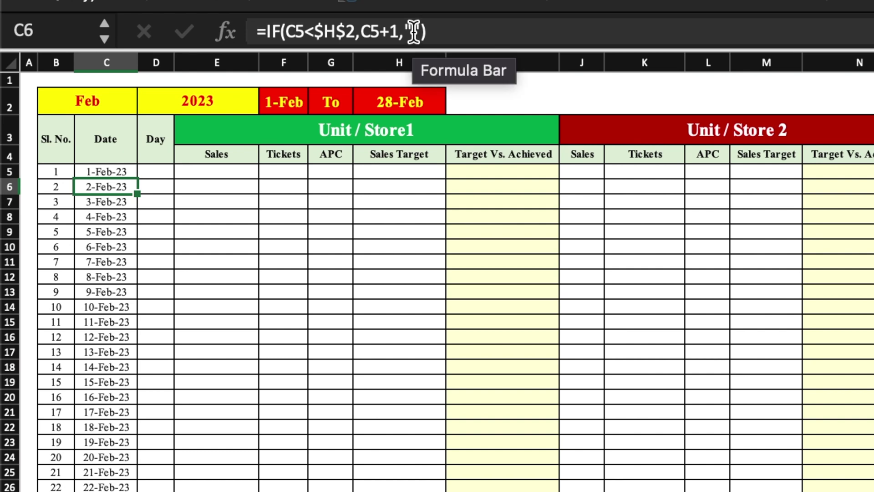
click(412, 30)
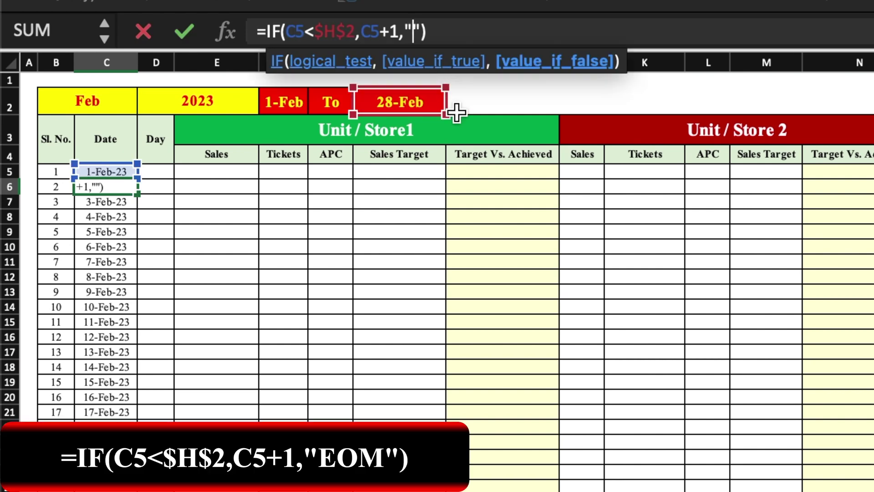
text(EOM)
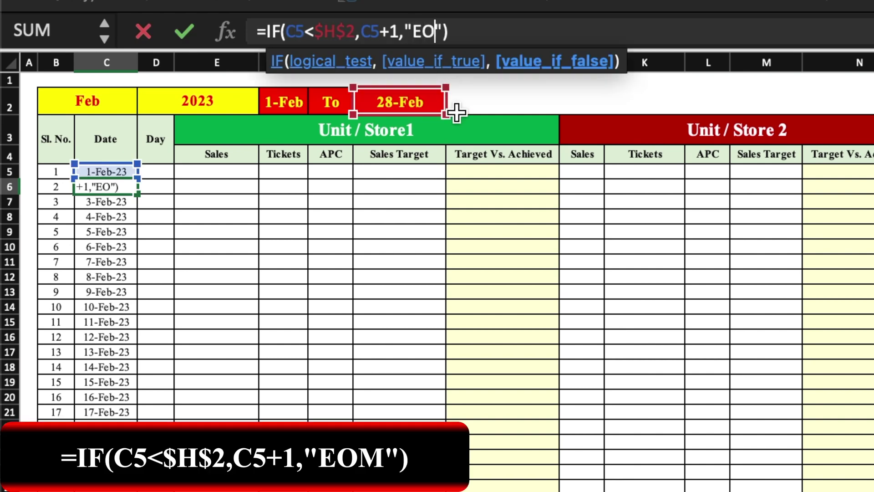
key(ctrl+Return)
drag(137, 193, 101, 464)
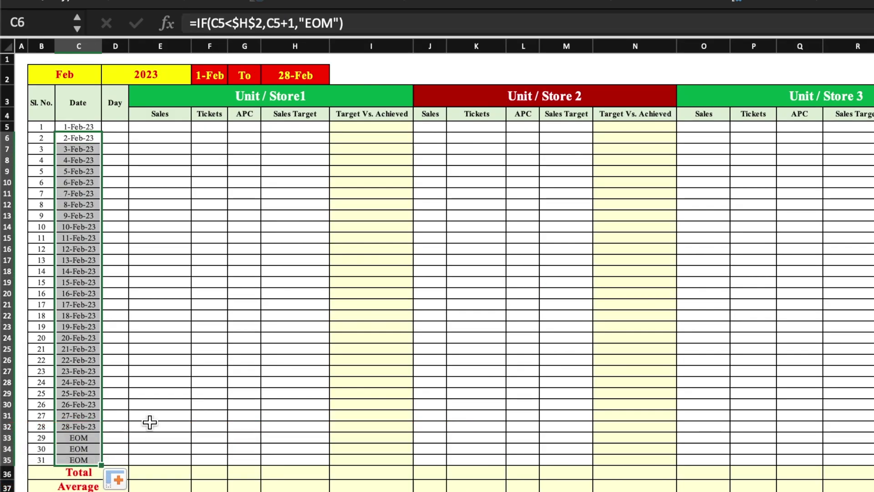
click(151, 423)
- Check the formulas in C32 to C35, and test the dates by switching the month to Jan, April and back to Jan
click(94, 430)
key(Down)
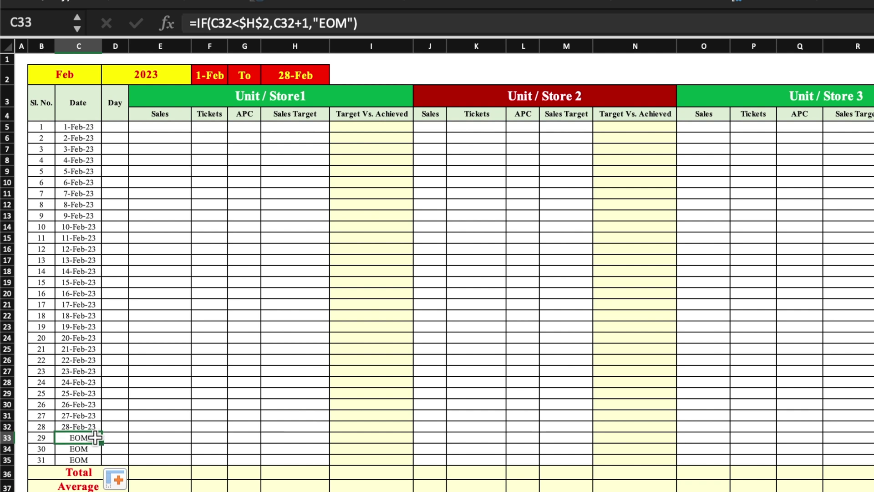
key(Down)
key(Down)
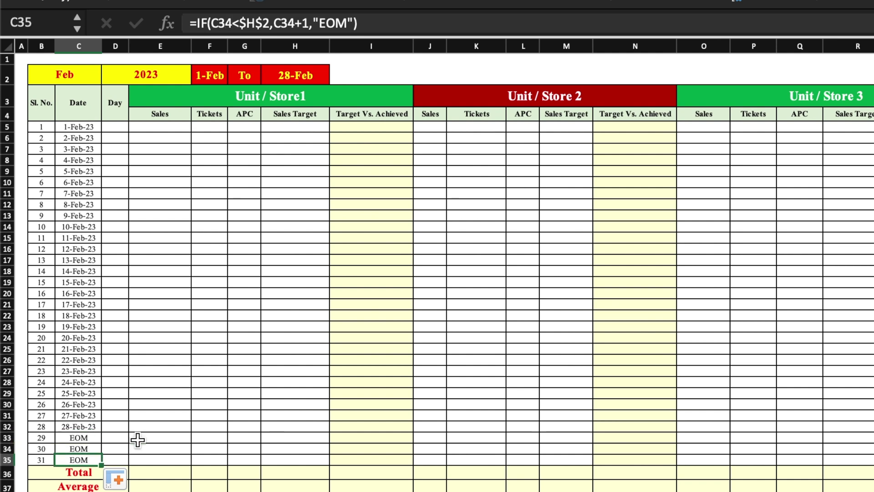
click(61, 74)
click(110, 75)
click(85, 95)
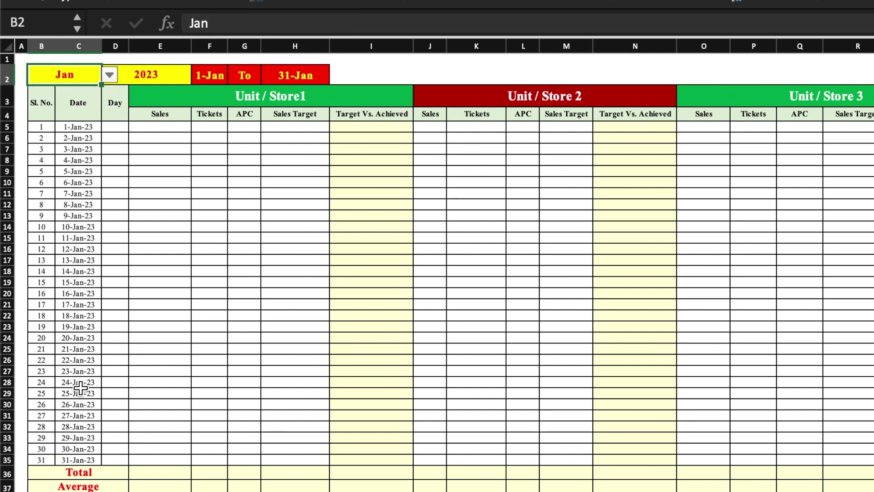
click(109, 76)
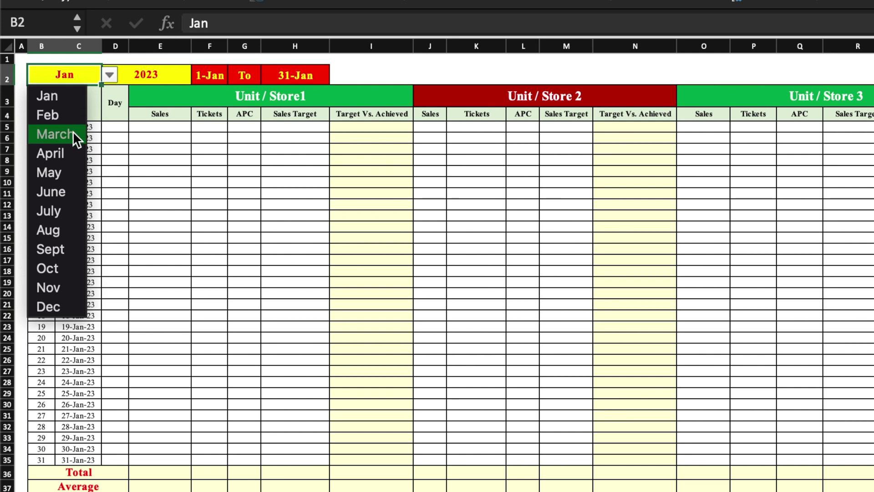
click(73, 151)
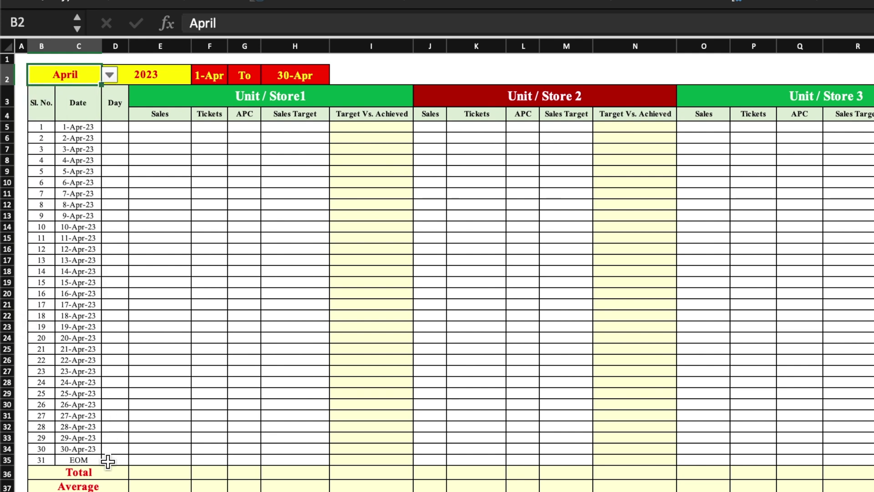
click(110, 75)
click(77, 91)
- Enter the weekday formula =TEXT(C5,"DDD") in D5 and fill it down the Day column to D35
click(122, 127)
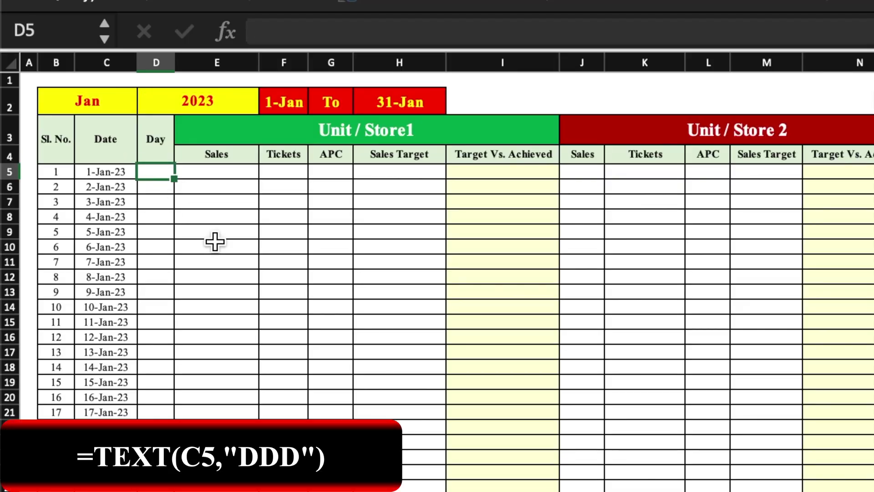
text(=text)
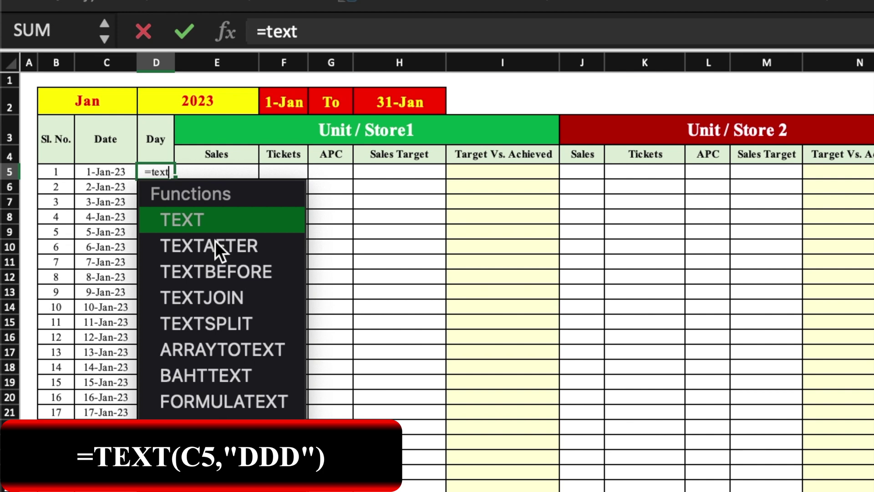
text(()
click(94, 173)
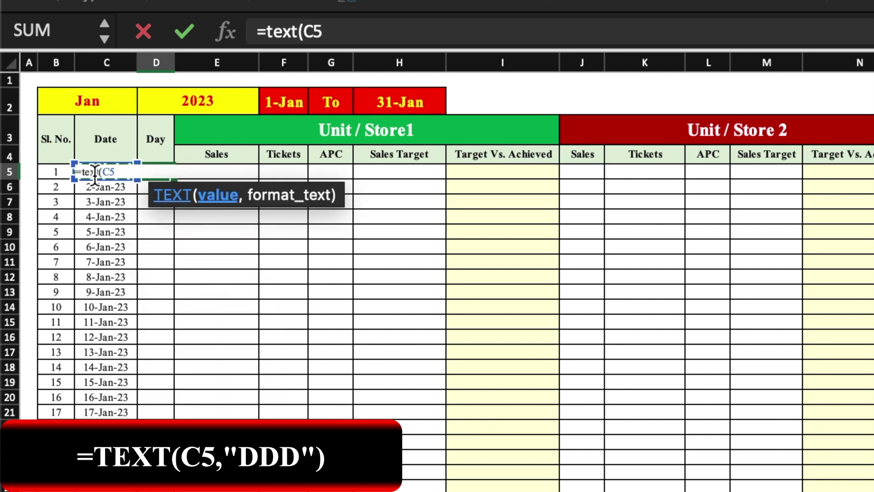
text(,"DDD)
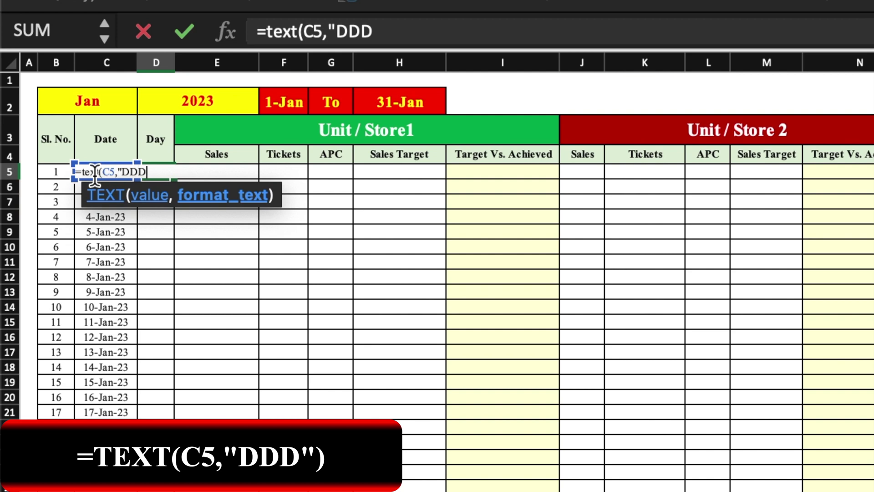
text("))
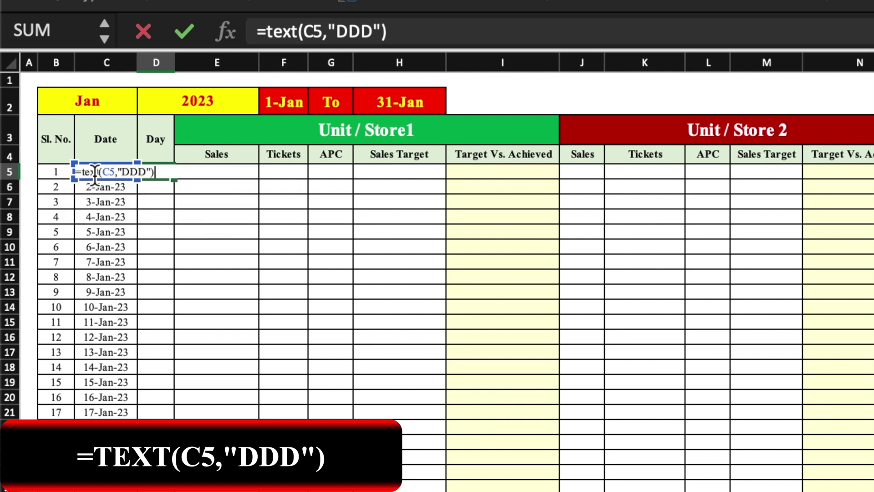
key(Return)
click(164, 169)
drag(174, 179, 176, 491)
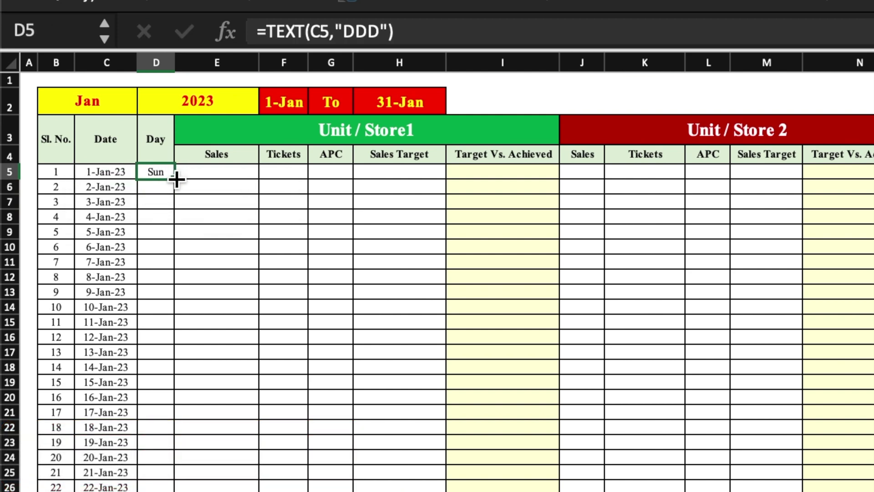
click(193, 390)
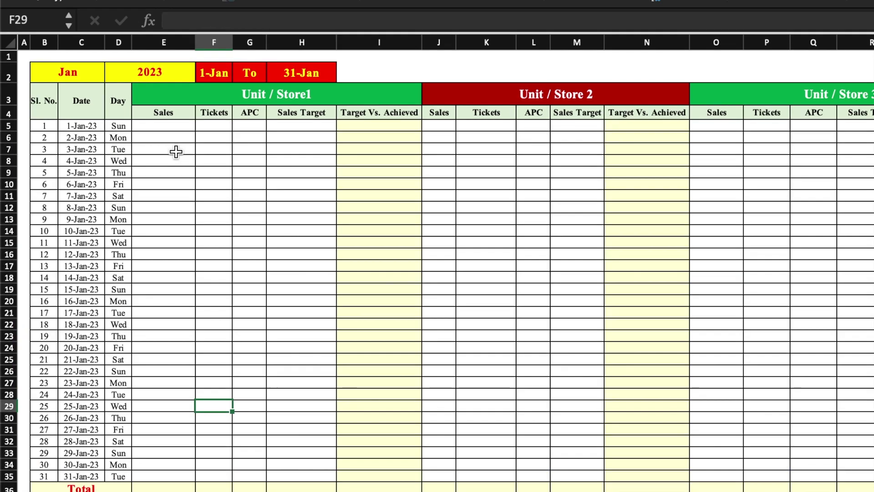
- Test the dates and weekdays by setting the month to Feb and switching the year to 2024 and back to 2023
click(81, 74)
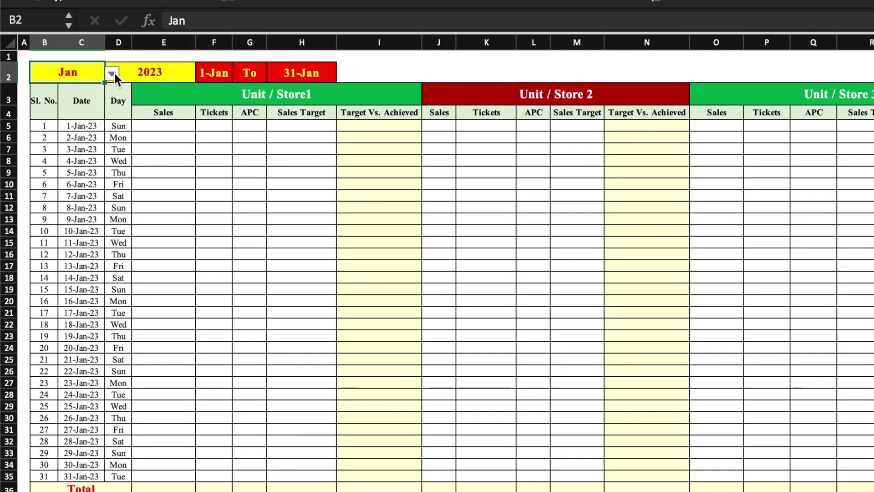
click(112, 74)
click(64, 97)
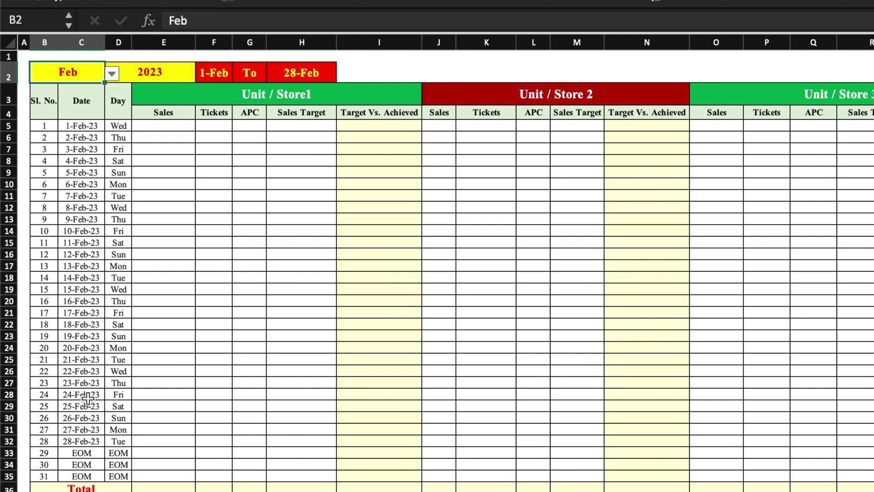
click(144, 73)
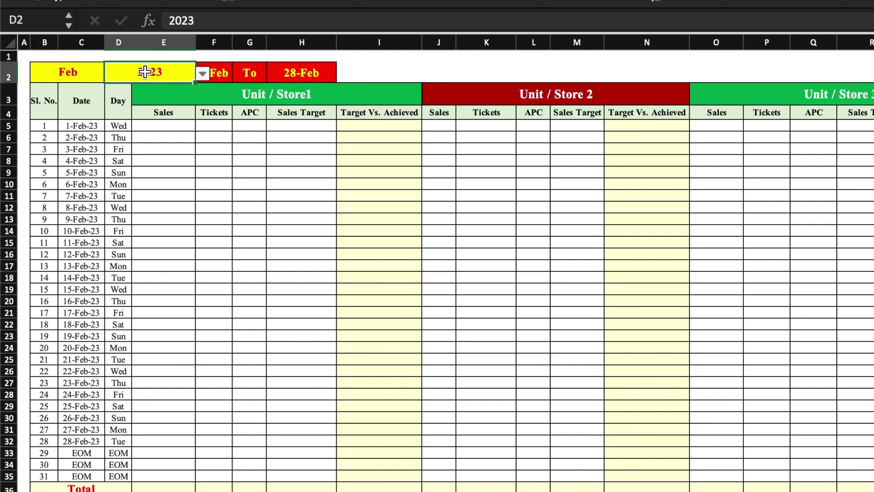
click(205, 71)
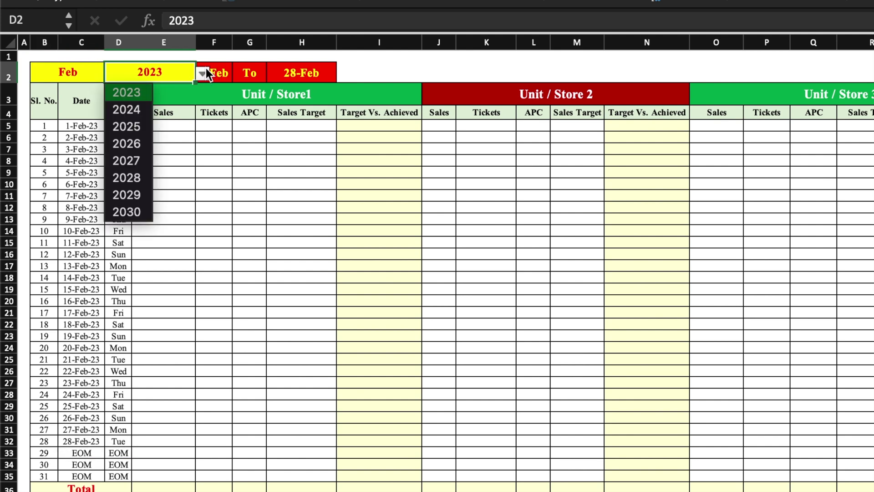
click(136, 108)
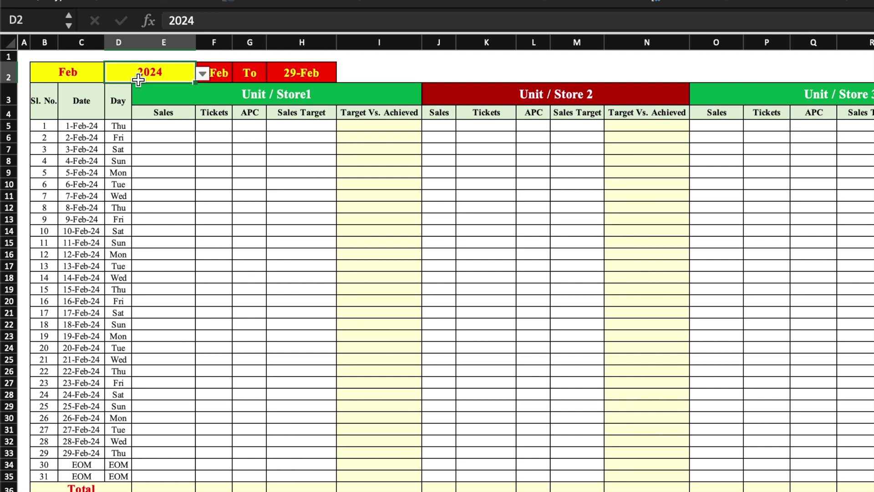
click(203, 75)
click(149, 90)
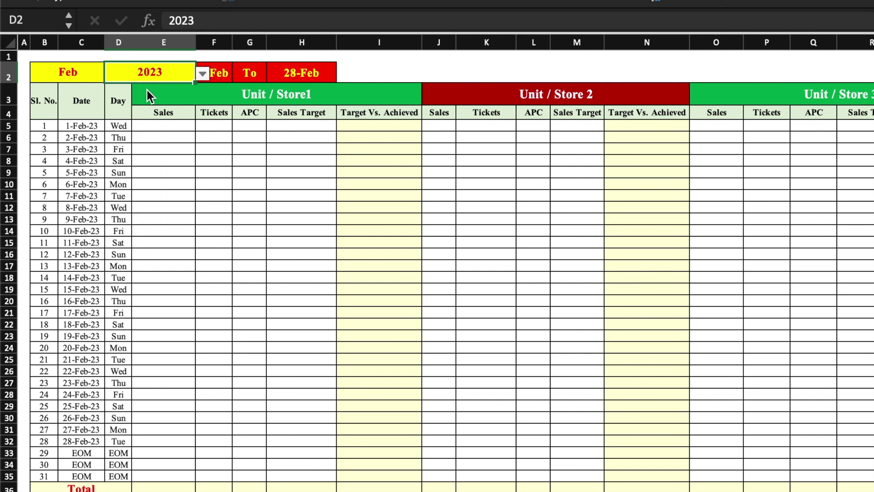
- Test the dates and end-of-month rows by switching the month in B2 to Jan and back to Feb
click(100, 73)
click(112, 73)
click(50, 92)
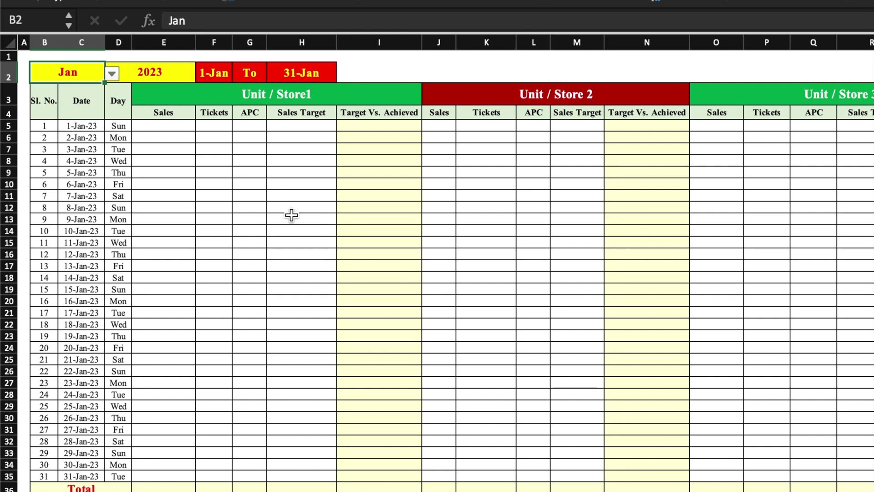
click(112, 74)
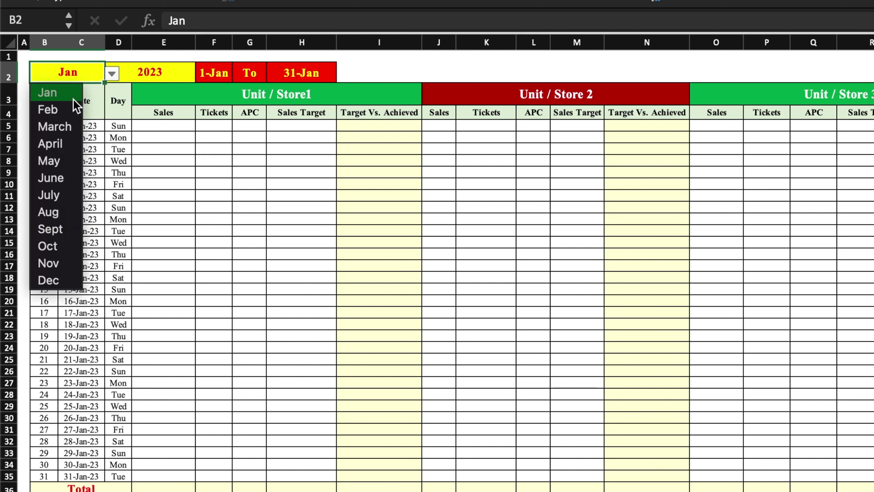
click(70, 104)
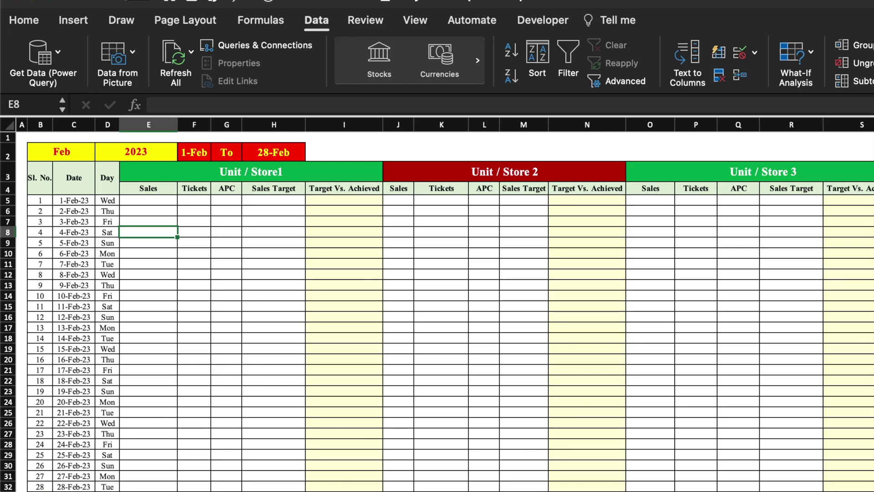
- Start a new Classic conditional formatting rule for the range from C5 down to row 35 across all stores
scroll(560, 232, down, 3)
click(47, 169)
key(ctrl+shift+Down)
key(ctrl+shift+Right)
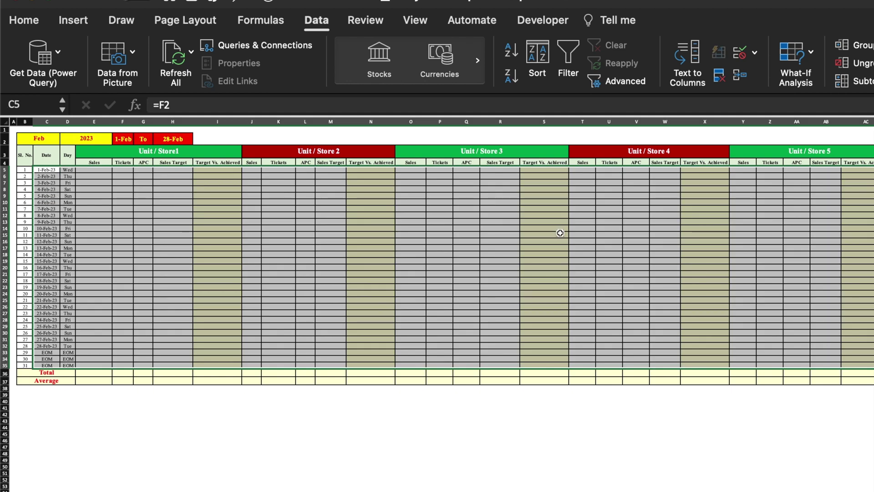
click(32, 19)
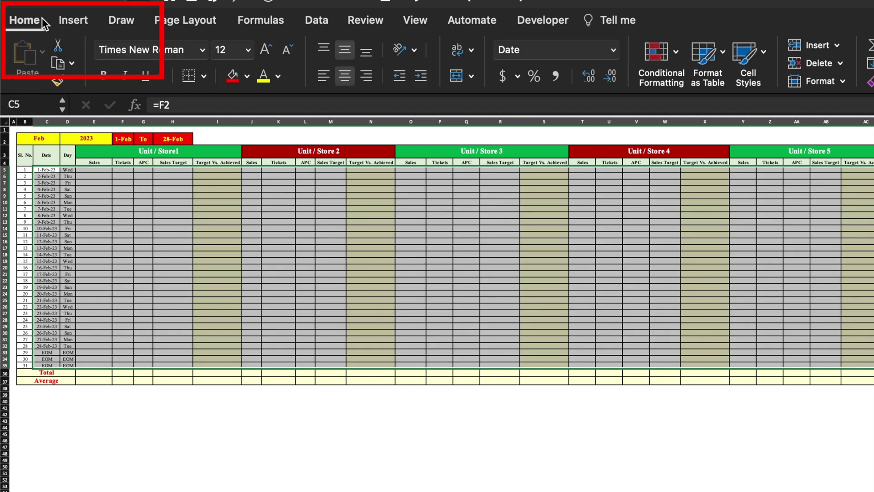
click(677, 53)
click(687, 196)
click(515, 132)
click(485, 203)
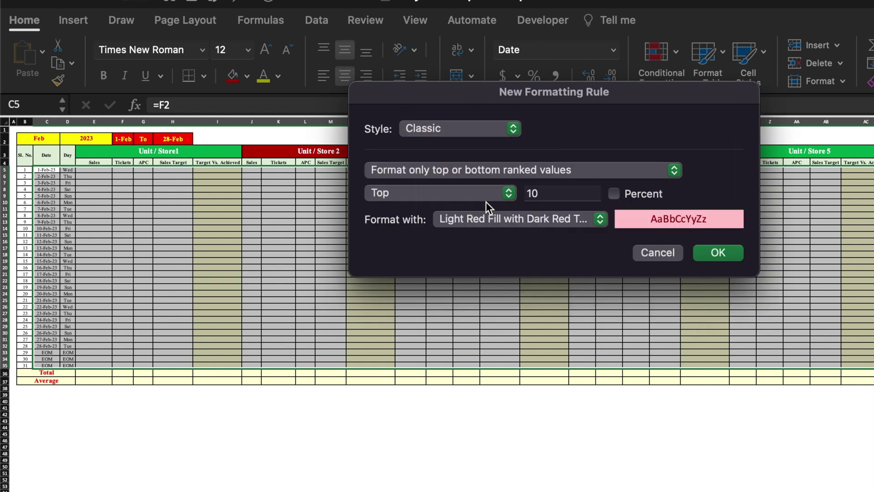
- Make the rule use a formula to determine which cells to format, with the formula =$D5="EOM"
click(673, 172)
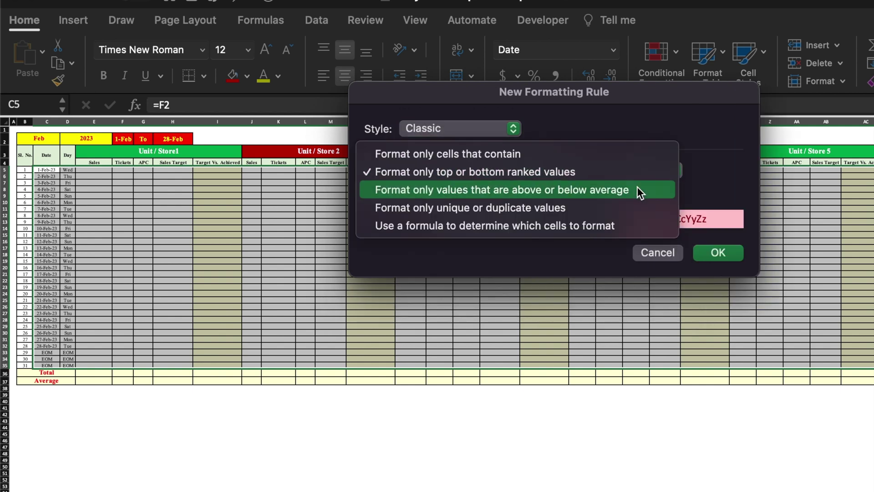
click(627, 226)
click(566, 193)
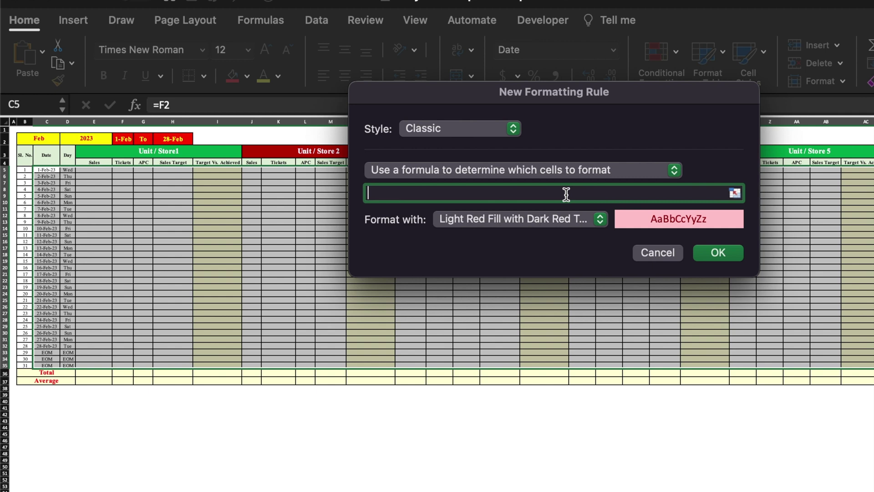
text(=)
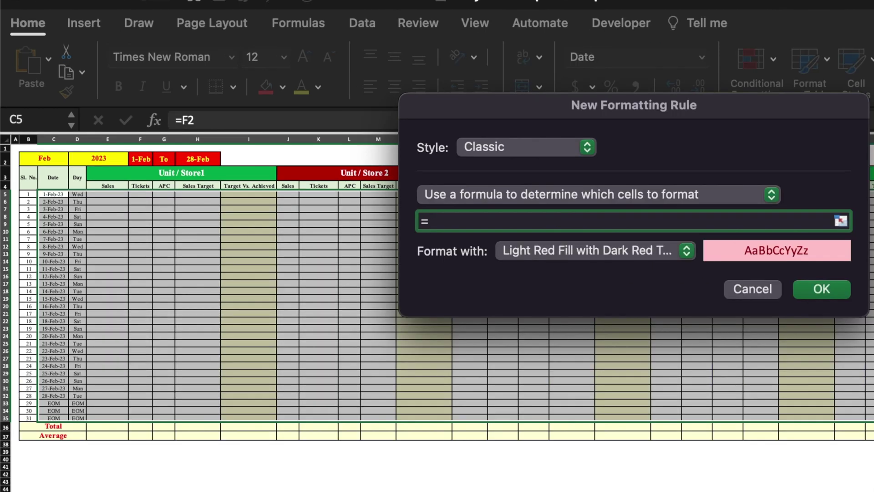
click(83, 194)
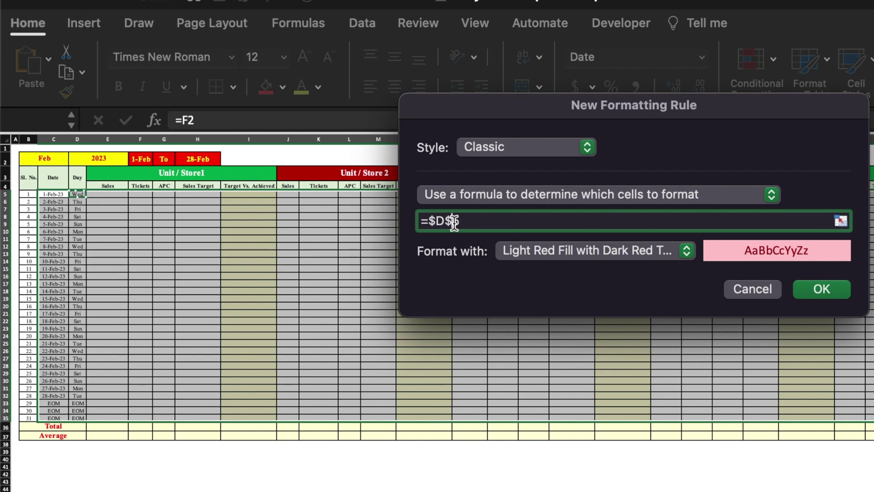
key(super+t)
key(super+t)
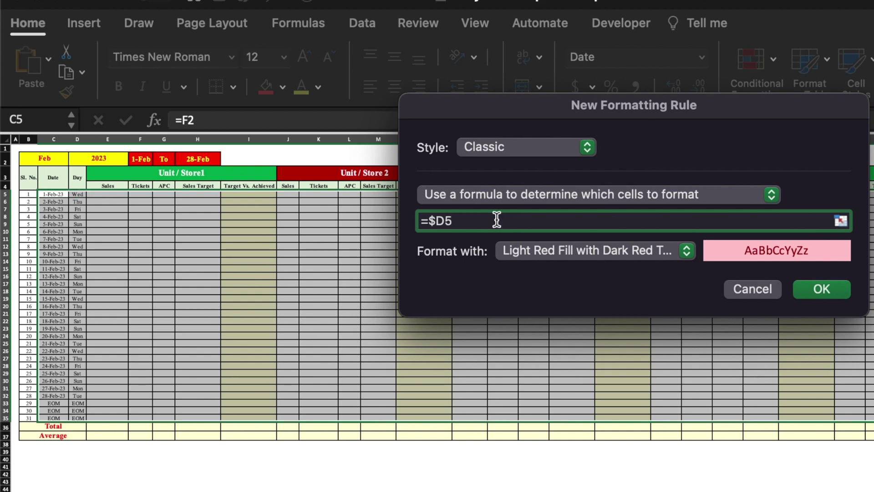
text(="EOM)
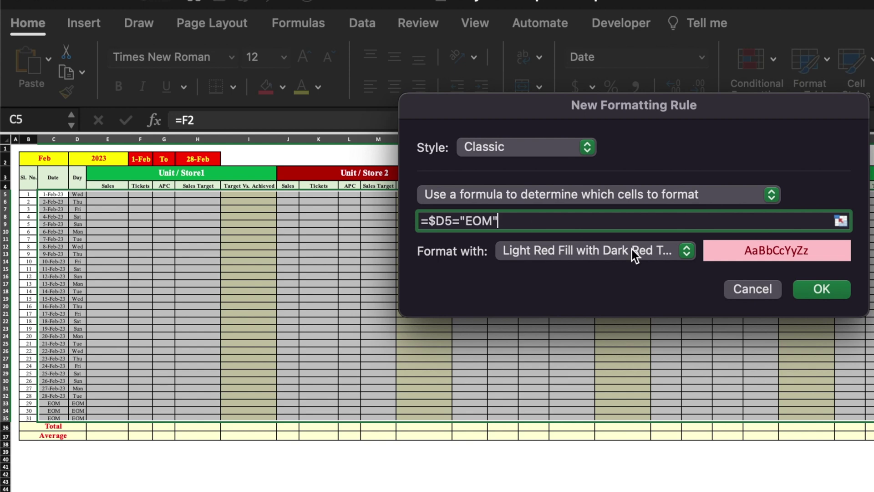
- Give the rule a custom format with a red background fill and apply it to the selected cells
click(685, 254)
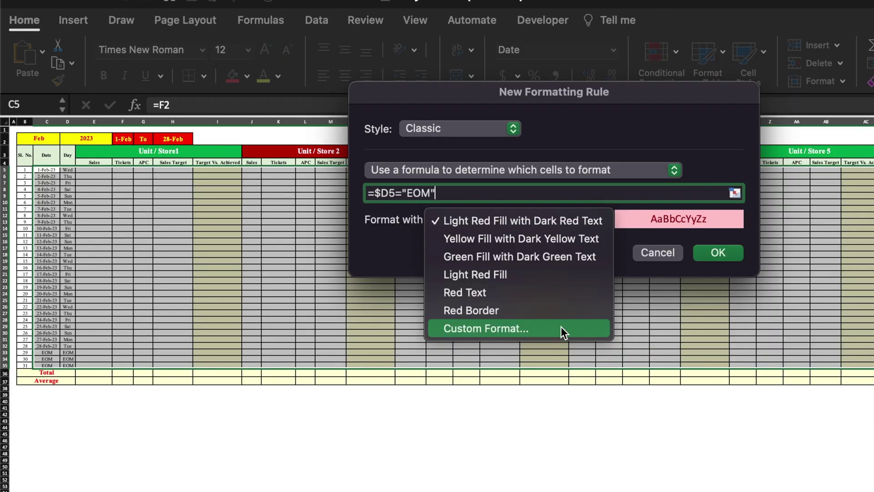
click(642, 376)
click(676, 61)
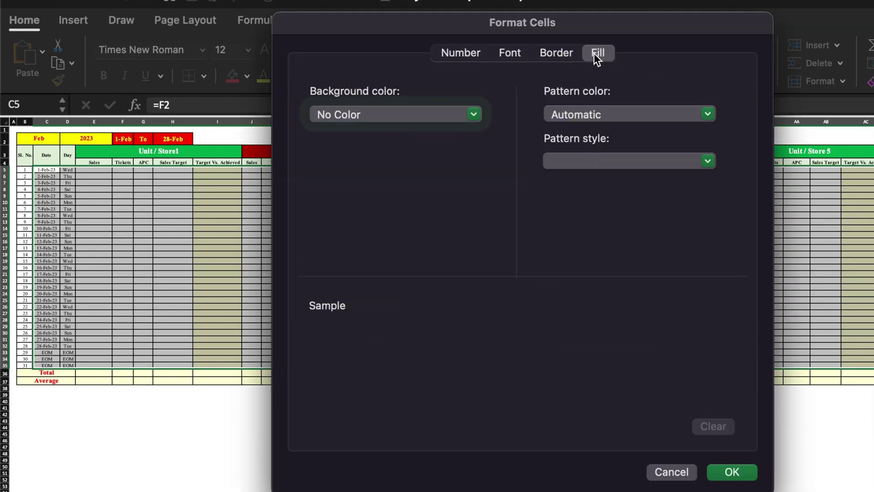
click(474, 115)
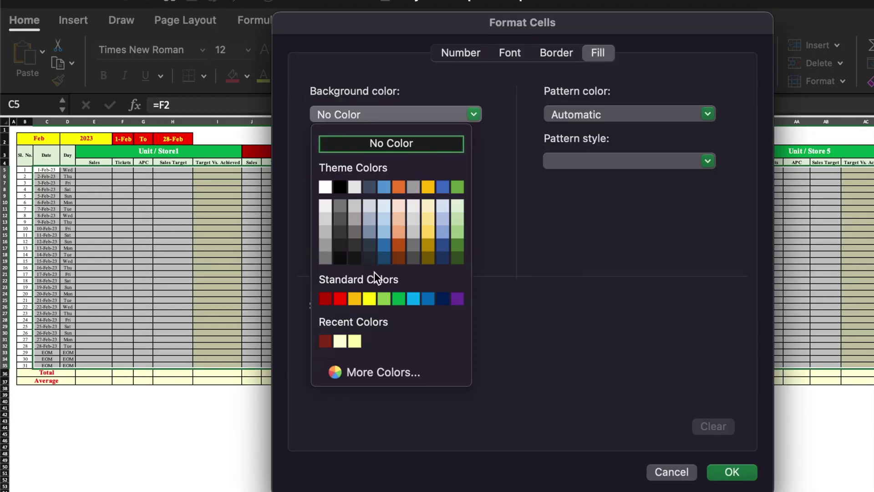
click(341, 298)
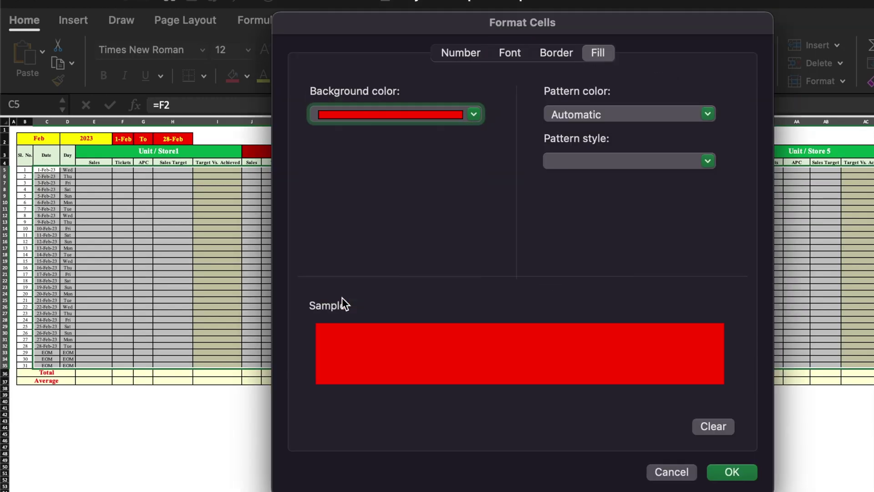
click(739, 471)
click(728, 252)
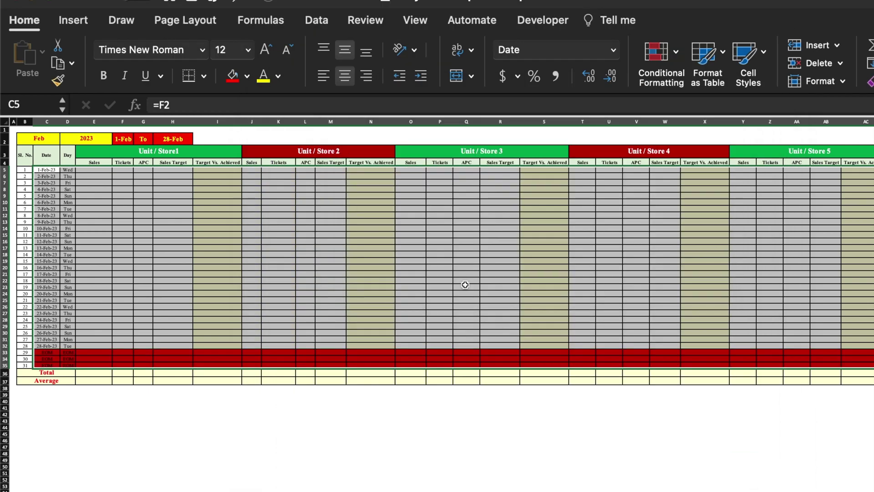
- Test the end-of-month highlighting by changing the month in B2 and returning it to Feb
click(396, 308)
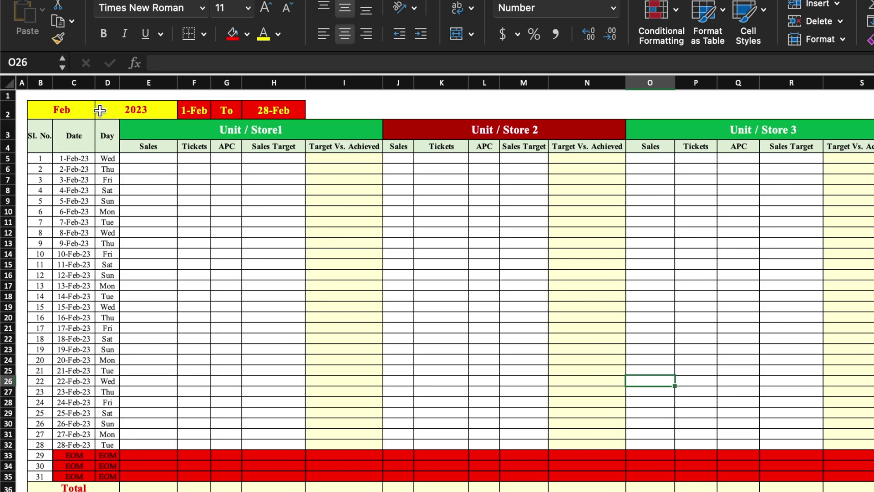
click(93, 110)
click(102, 111)
click(68, 129)
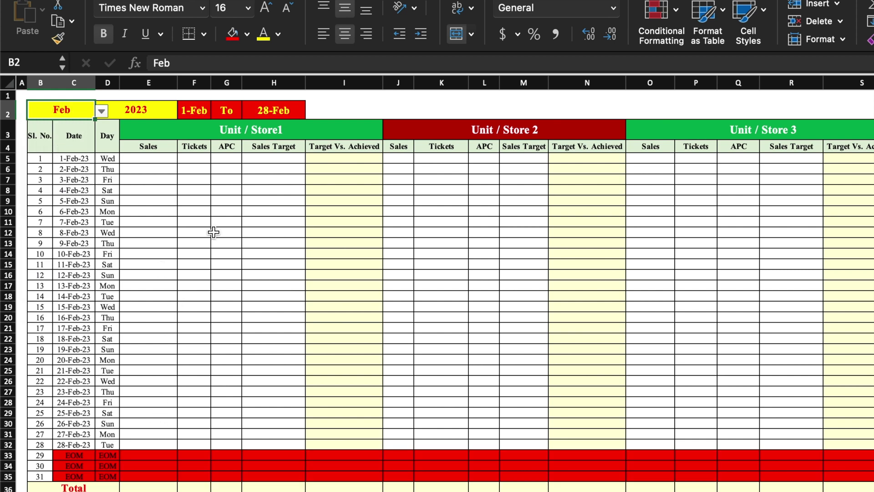
click(224, 251)
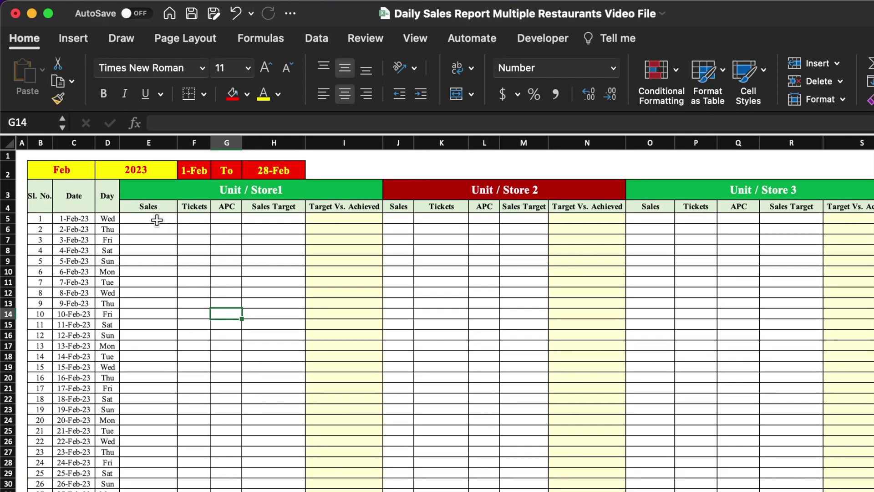
- Open data validation for E5 and set the allowed criteria to Custom
click(157, 220)
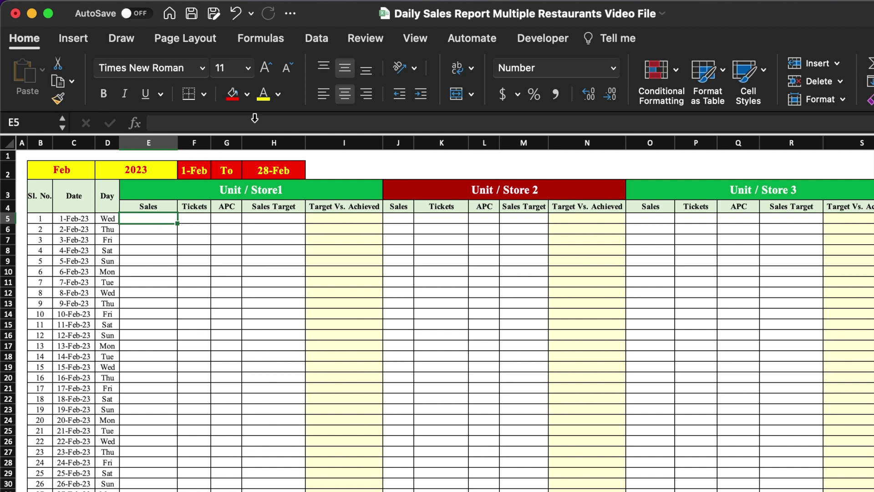
click(318, 39)
click(754, 72)
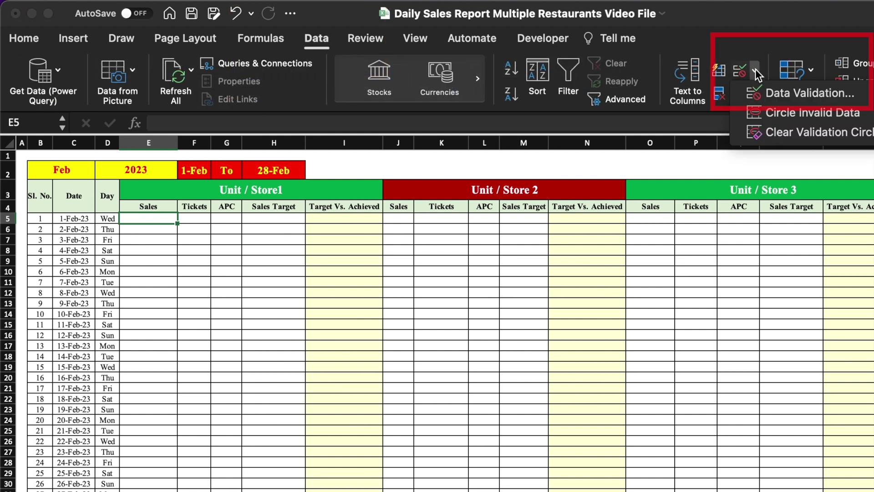
click(788, 89)
click(519, 182)
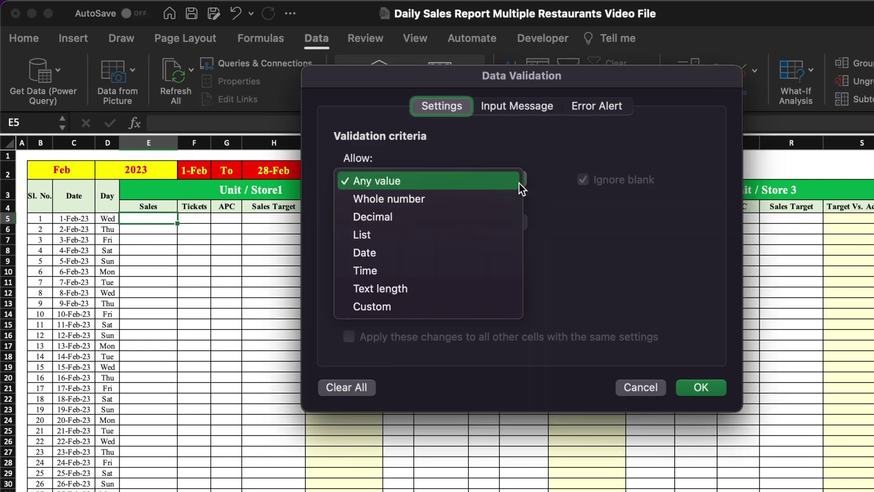
click(462, 304)
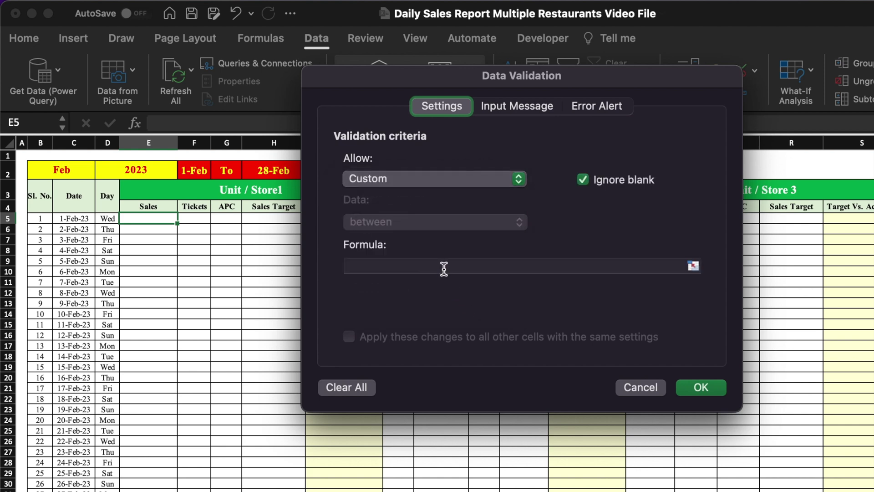
- Apply the validation formula =$D5<>"EOM" to E5 and fill the cell down and across to AC35
click(444, 269)
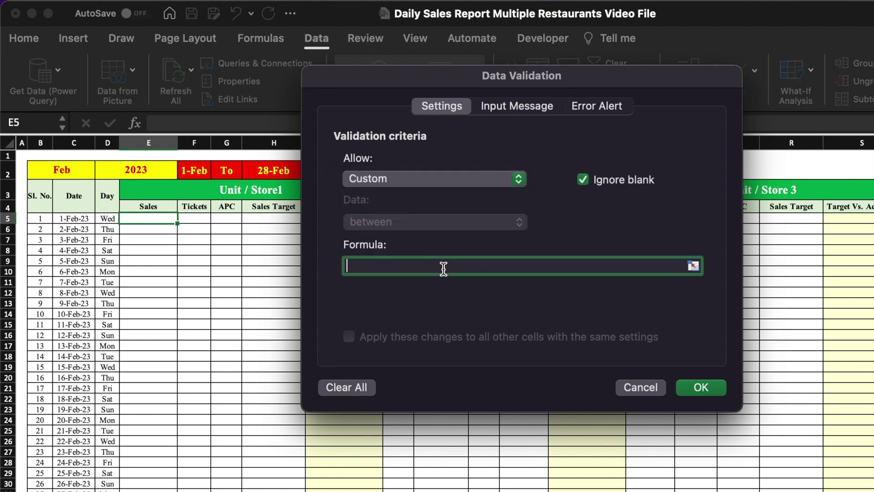
text(=)
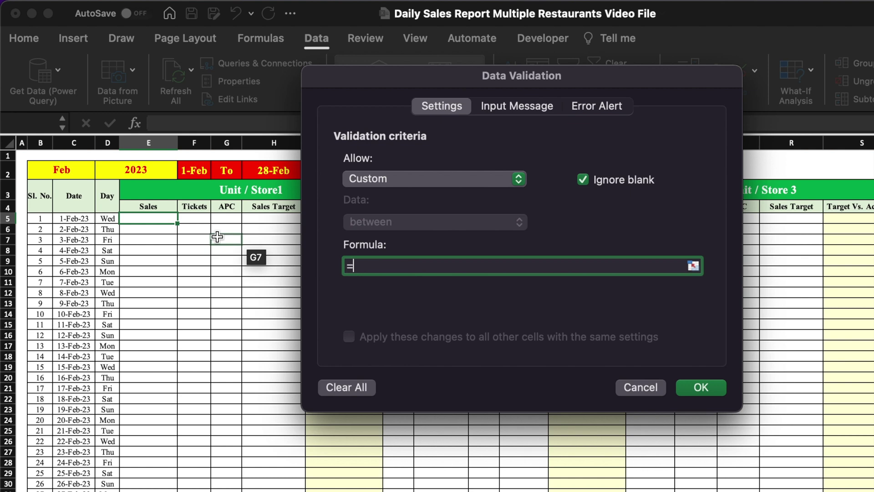
click(108, 219)
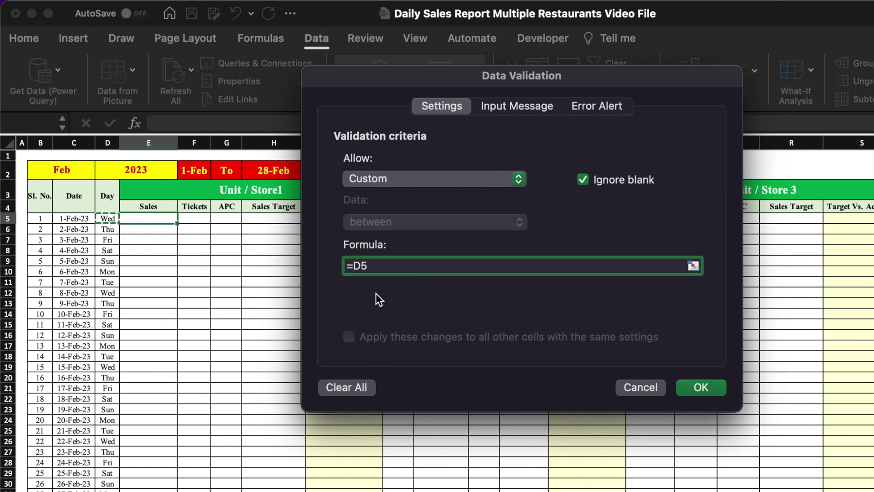
key(F4)
key(F4)
key(F4)
text(<>"EOM)
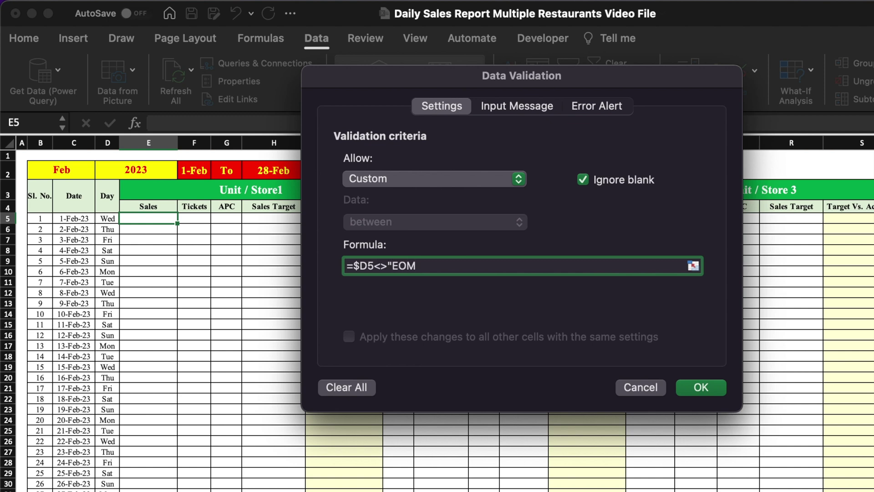
click(701, 388)
drag(177, 165, 746, 478)
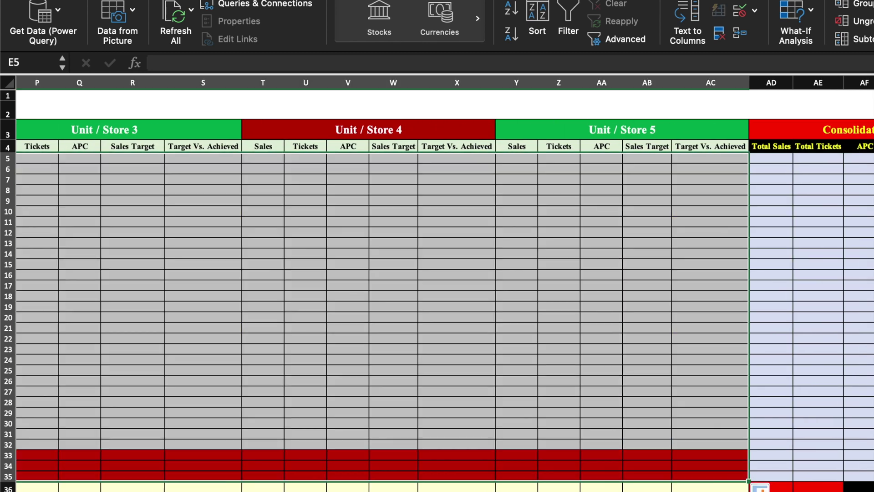
- Test the validation by entering 9 in E33 on an EOM row, and cancel the entry
scroll(409, 455, left, 10)
click(170, 455)
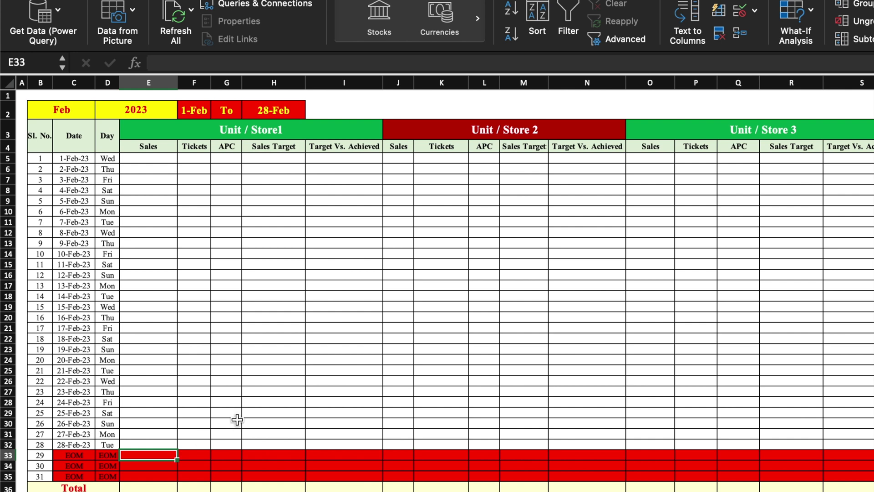
text(9)
key(Return)
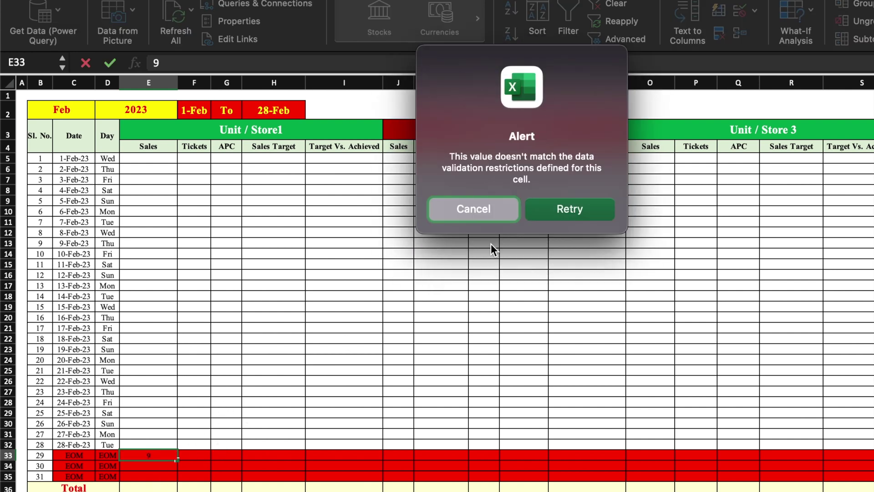
click(484, 210)
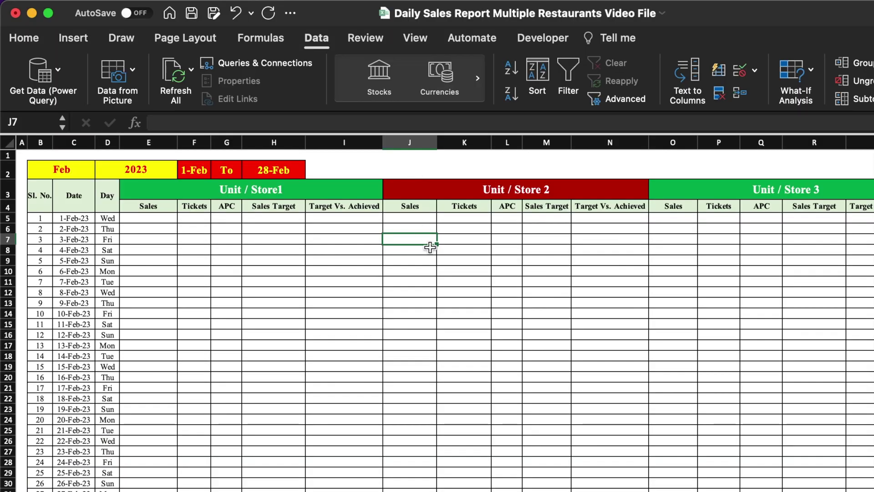
- Add all borders to the cells J2:K2 above the Unit / Store 2 heading
click(423, 249)
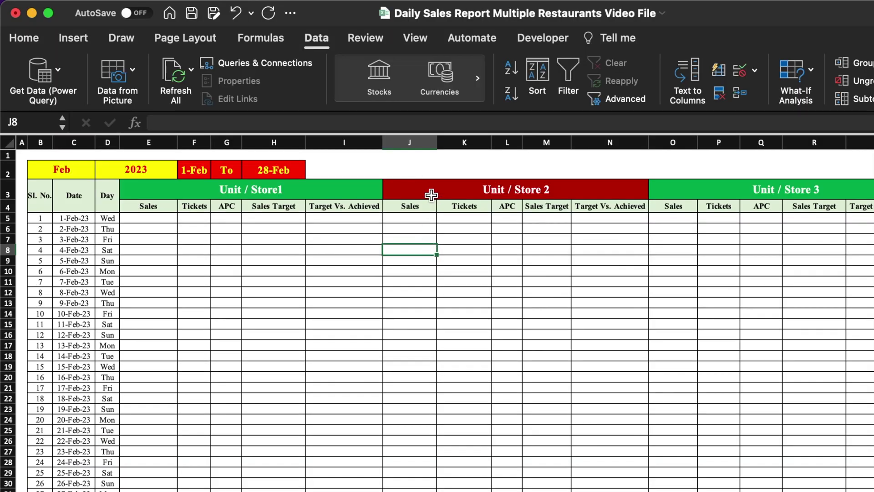
drag(408, 167, 440, 169)
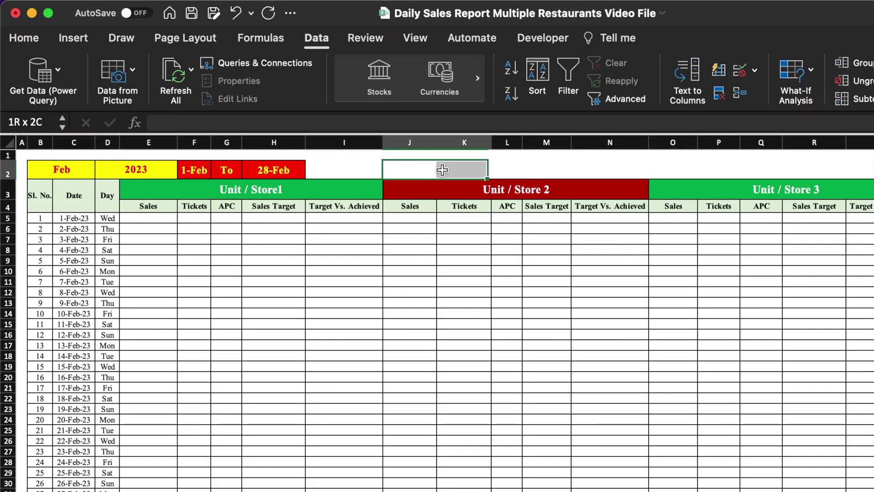
click(24, 38)
click(204, 93)
click(225, 241)
click(410, 239)
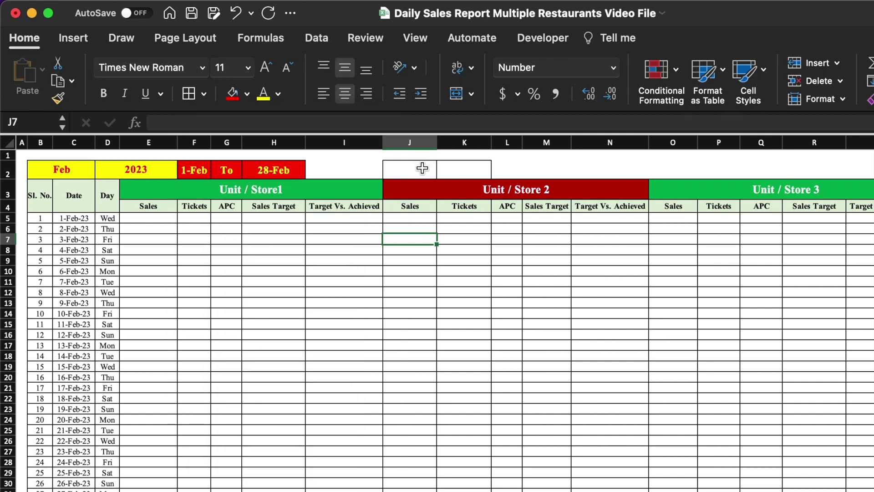
- Add list data validation to J2 with the source Mon,Tue,Wed,Thu,Fri,Sat,Sun
click(422, 168)
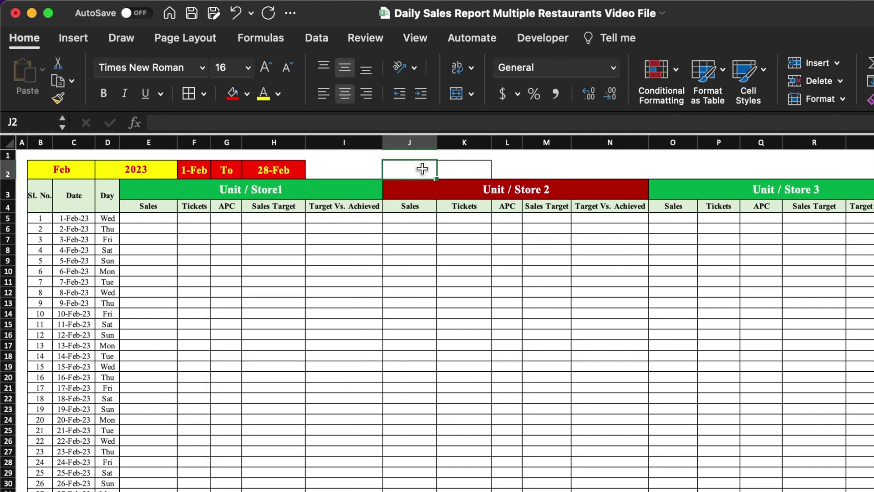
click(317, 40)
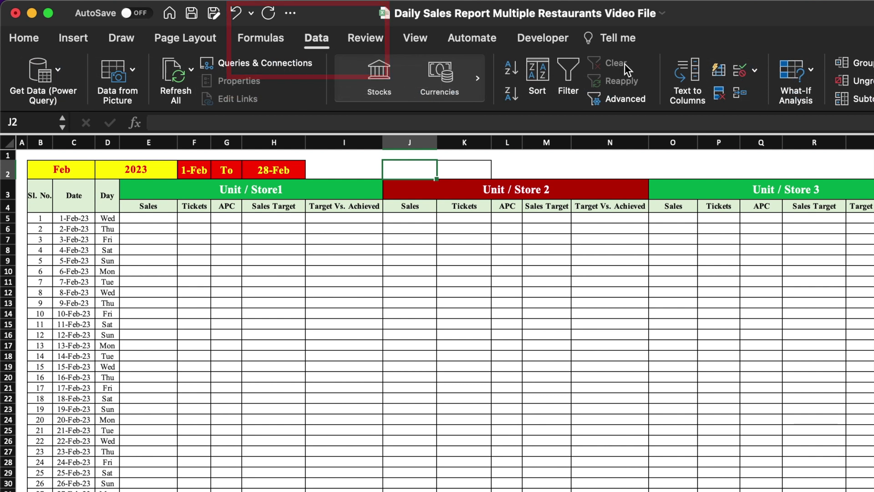
click(753, 69)
click(790, 94)
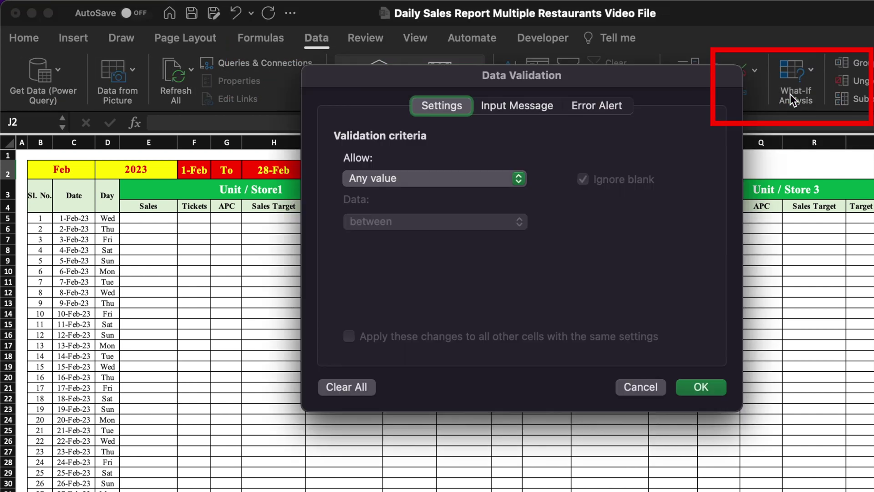
click(518, 180)
click(452, 234)
click(454, 266)
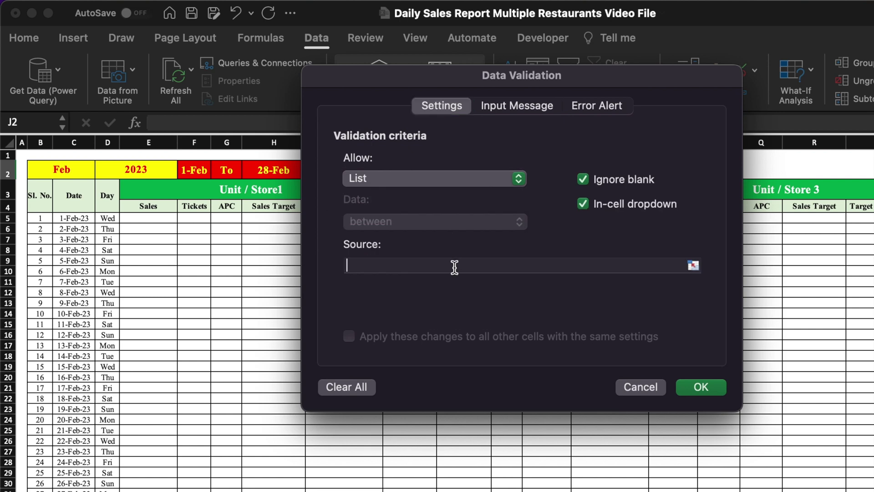
text(Mon,Tue,Wed,Thu,Fri,Sat,Sun)
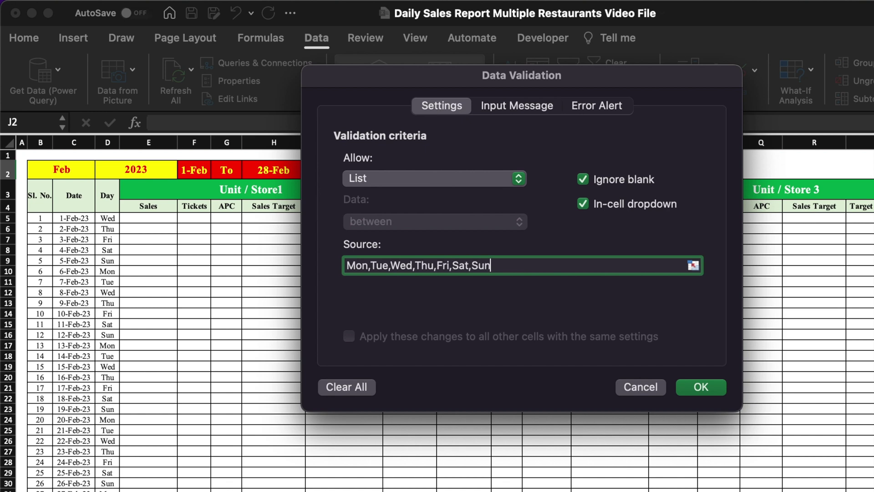
click(702, 387)
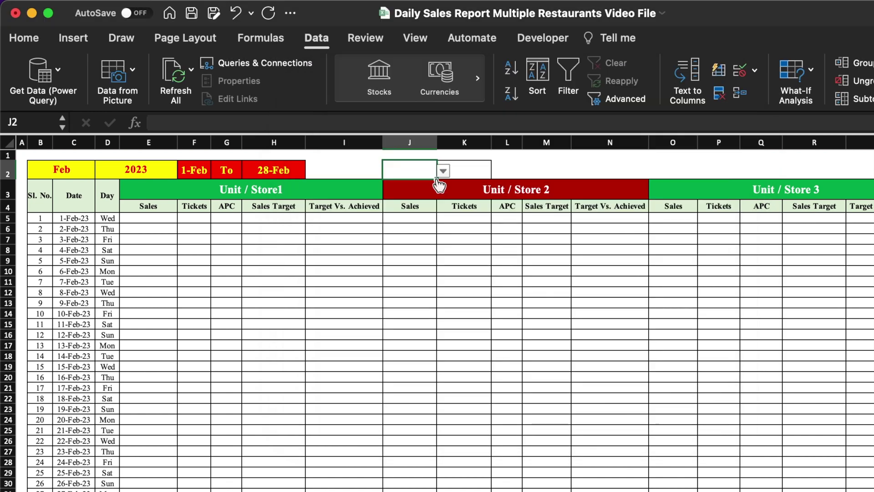
- Fill the day dropdown across to K2 and format J2:K2 with a red fill and yellow text
drag(436, 178, 469, 172)
drag(416, 168, 463, 166)
click(24, 39)
click(247, 94)
click(251, 278)
click(278, 94)
click(313, 281)
- Choose Mon in the J2 day dropdown and Wed in the K2 dropdown
click(443, 170)
click(409, 189)
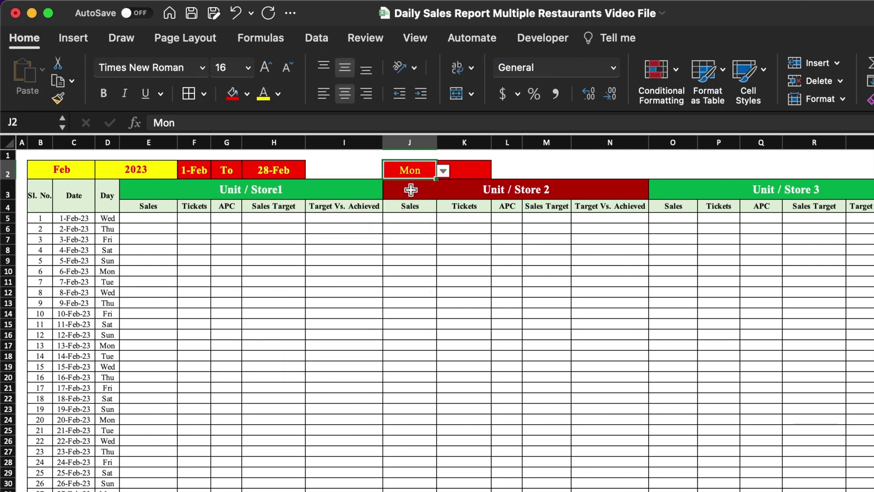
click(459, 170)
click(498, 171)
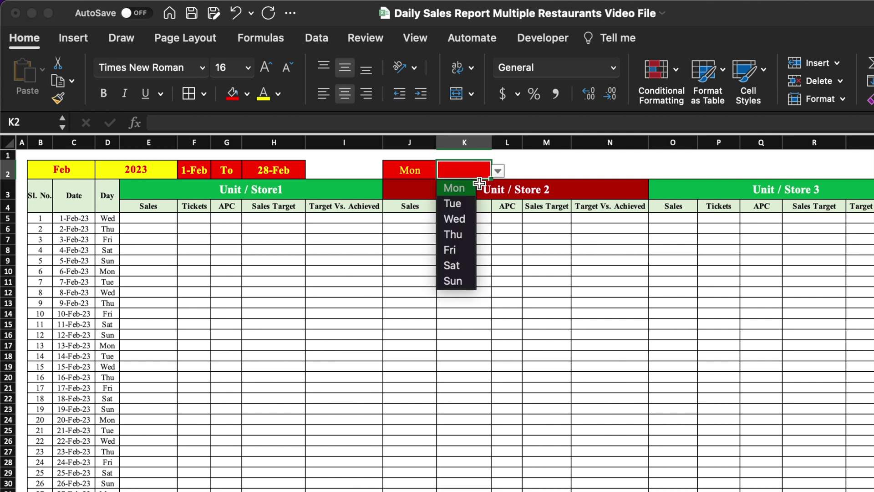
click(468, 219)
- Merge L2:O2 and enter the label "Select Days From Here To Highlight" in it
key(Right)
key(Right)
key(Right)
drag(509, 168, 667, 167)
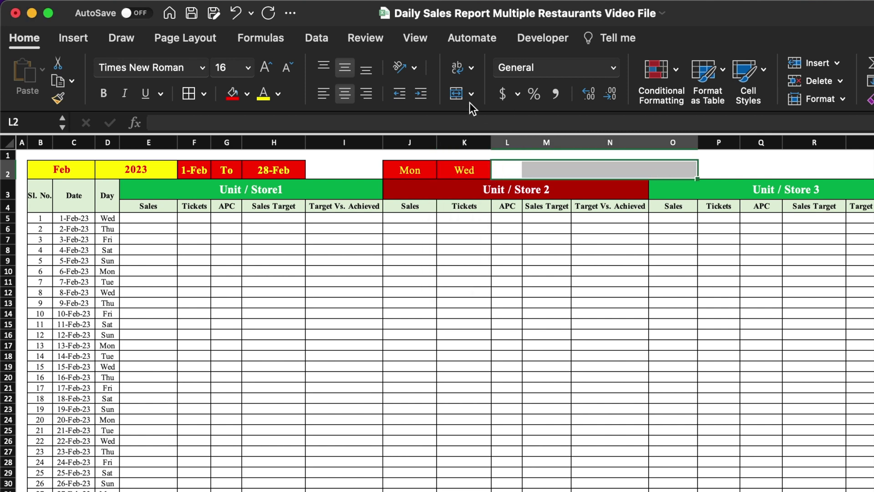
click(457, 94)
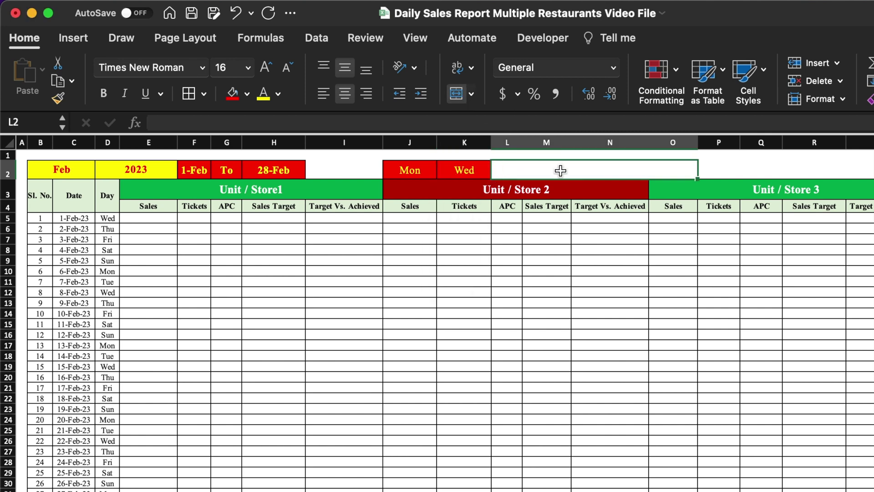
text(Select Days )
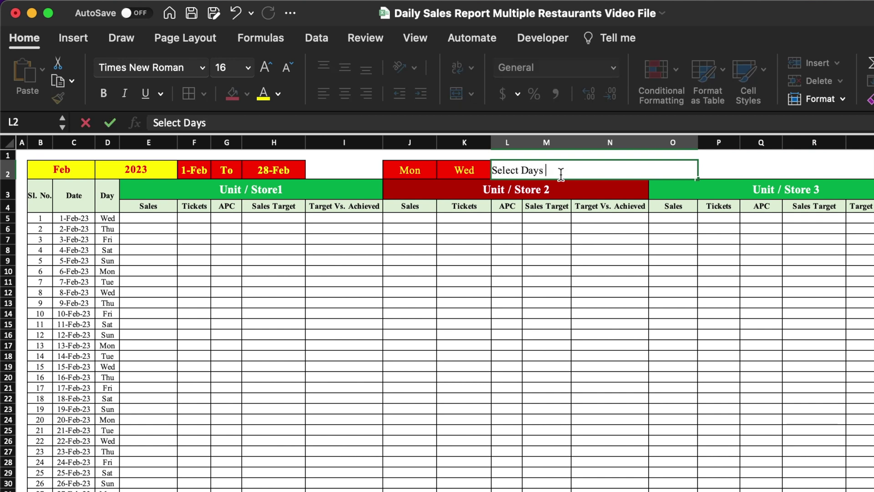
text(From Here To Highli)
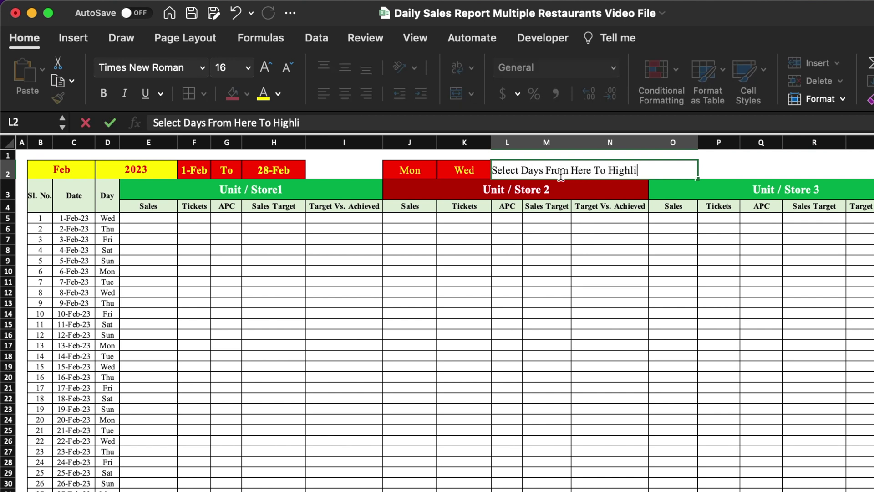
text(ght)
click(601, 225)
- Format the merged label cell L2:O2 with a yellow fill and red text
click(590, 169)
click(247, 93)
click(282, 279)
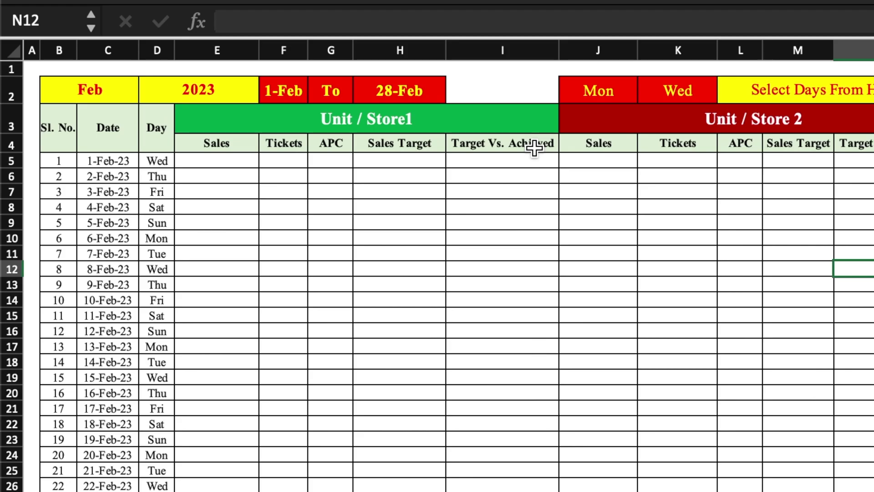
click(610, 86)
click(671, 91)
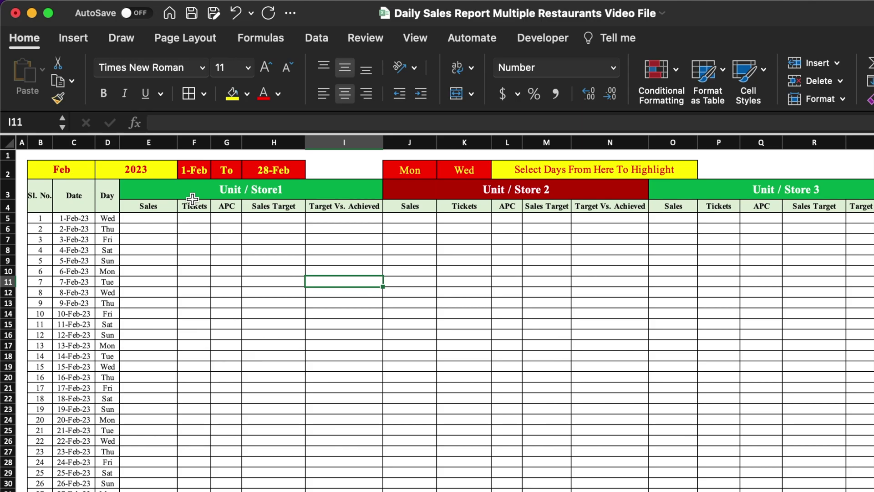
click(330, 285)
- Create a Classic conditional formatting rule for C5:AC35 that uses a formula to determine which cells to format
click(75, 219)
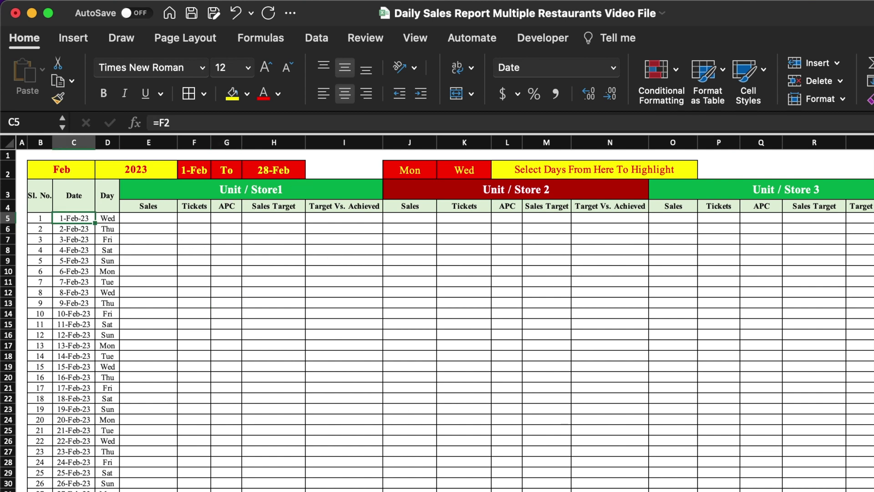
scroll(437, 314, down, 3)
drag(47, 187, 871, 383)
click(676, 69)
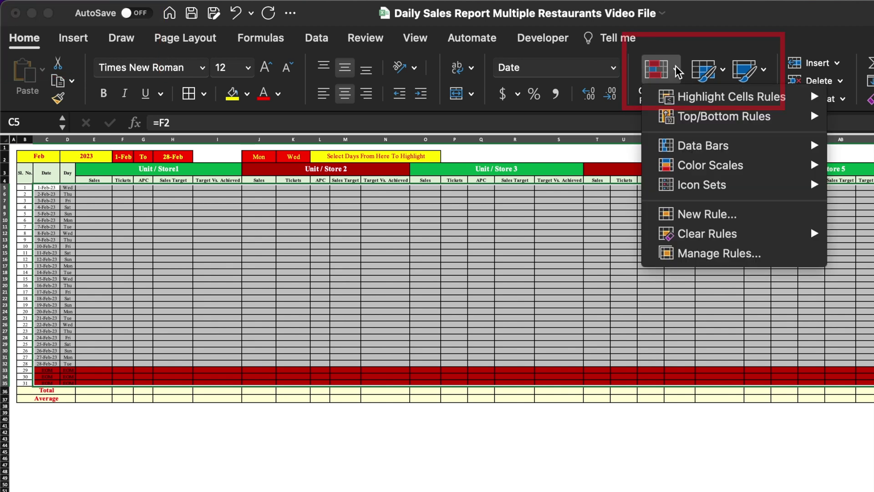
click(722, 214)
click(494, 147)
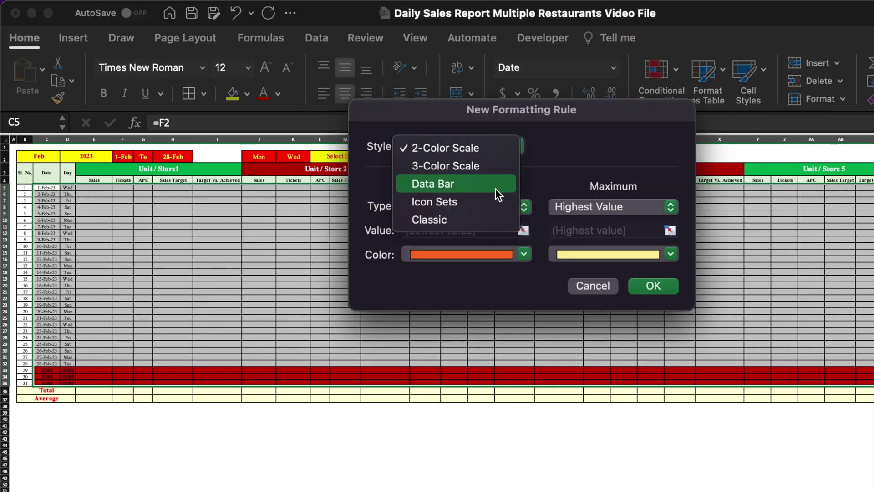
click(493, 215)
click(673, 191)
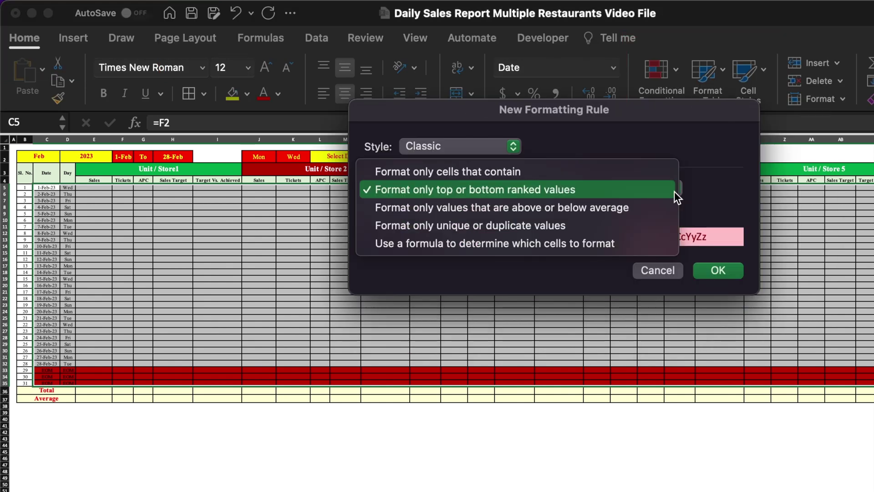
click(630, 246)
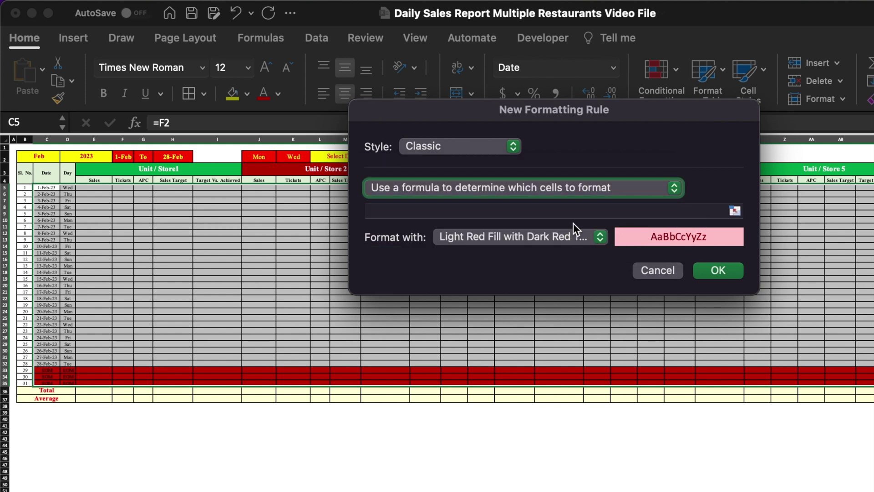
click(566, 211)
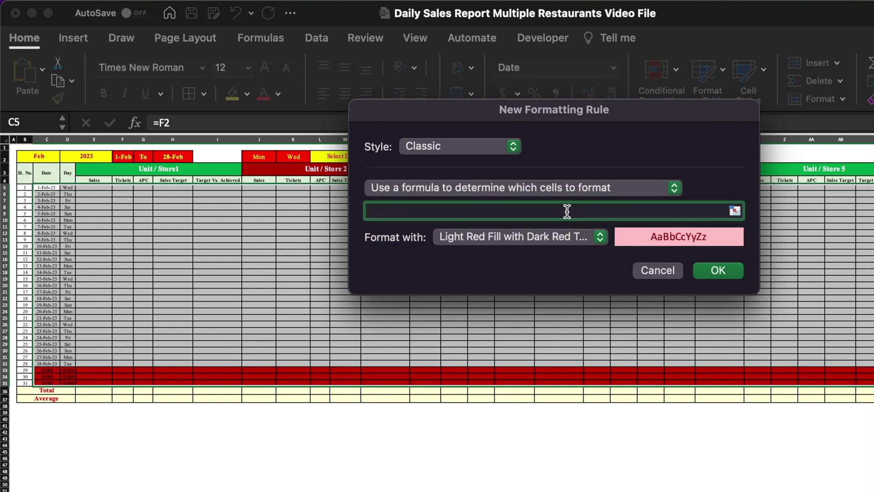
- Set the rule formula to =$D5=$J$2 and apply it with Green Fill with Dark Green Text
text(=)
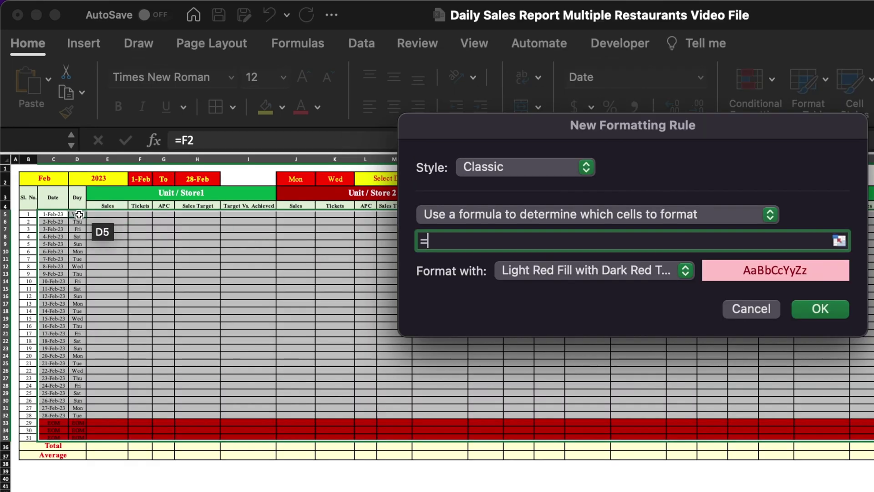
click(79, 214)
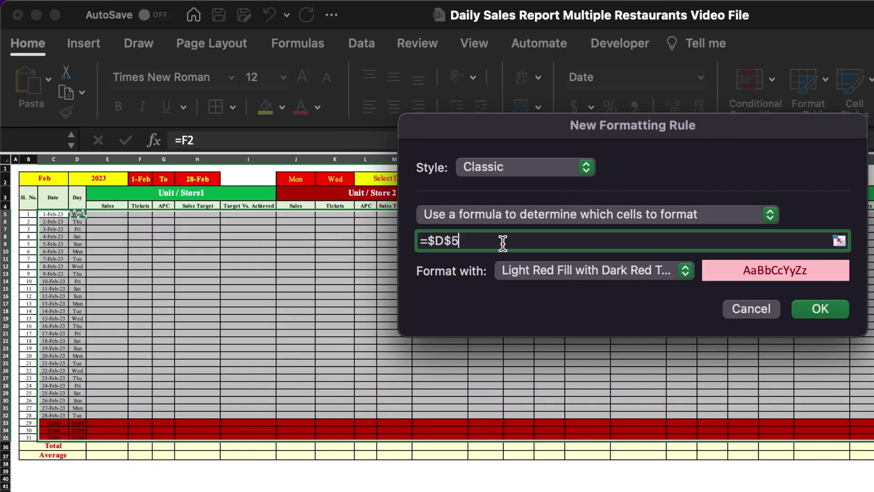
click(454, 240)
key(BackSpace)
click(477, 241)
text(=)
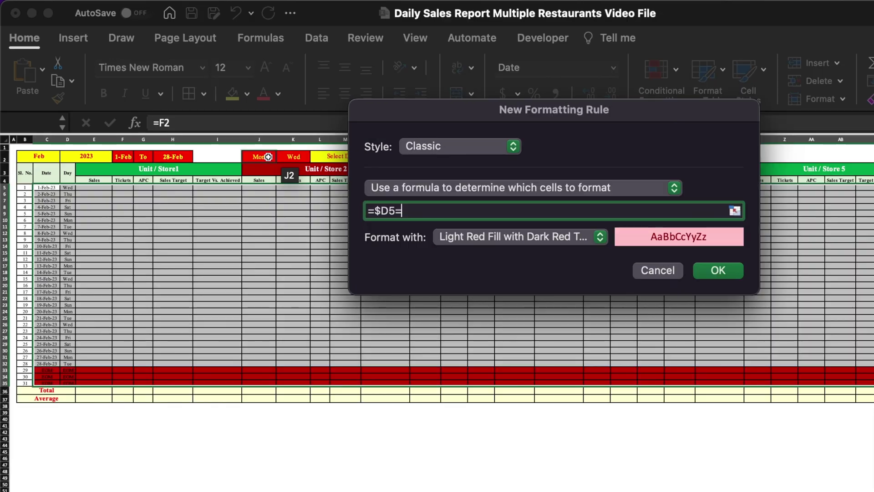
click(306, 179)
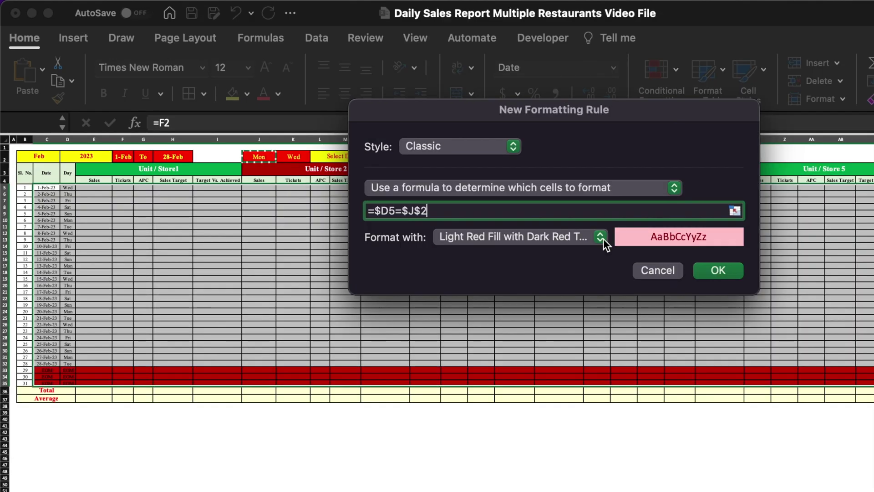
click(687, 272)
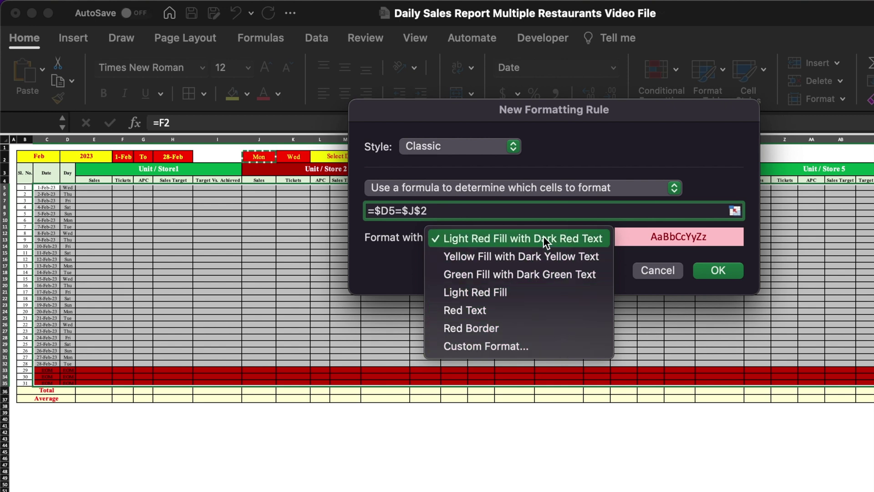
click(552, 274)
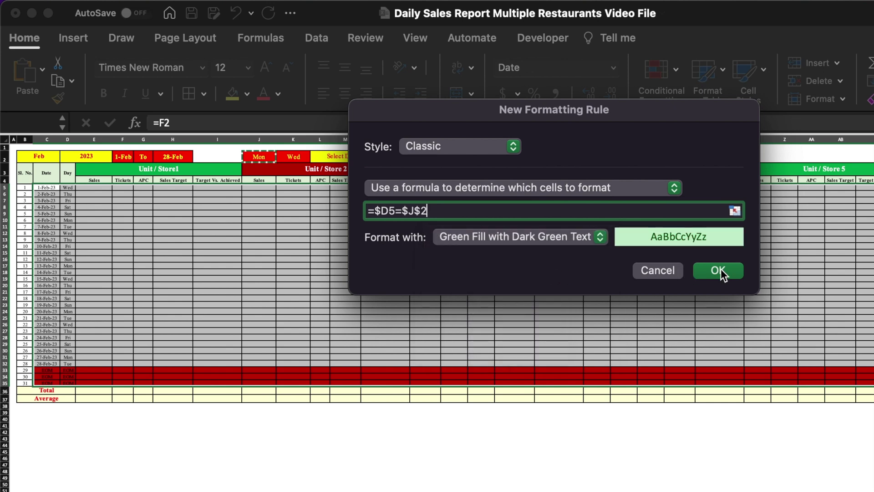
click(720, 270)
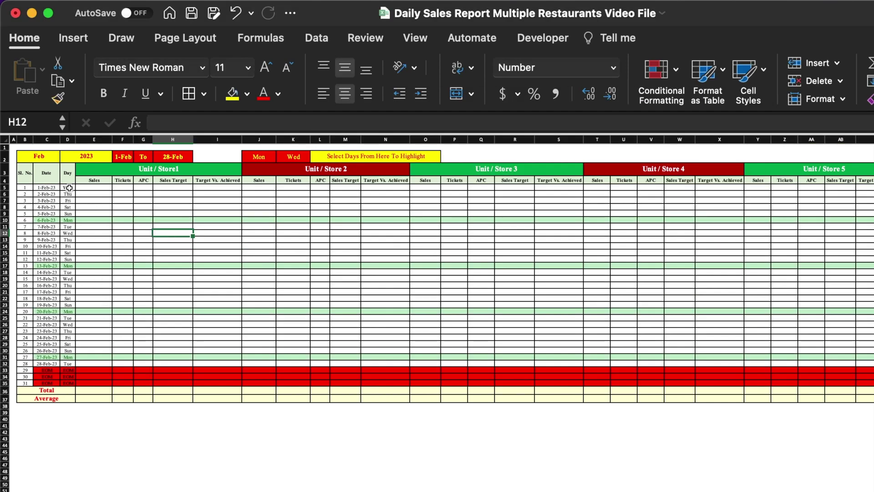
- Start a second Classic conditional formatting rule on C5:AC35, based on a formula that determines which cells to format
drag(56, 188, 869, 382)
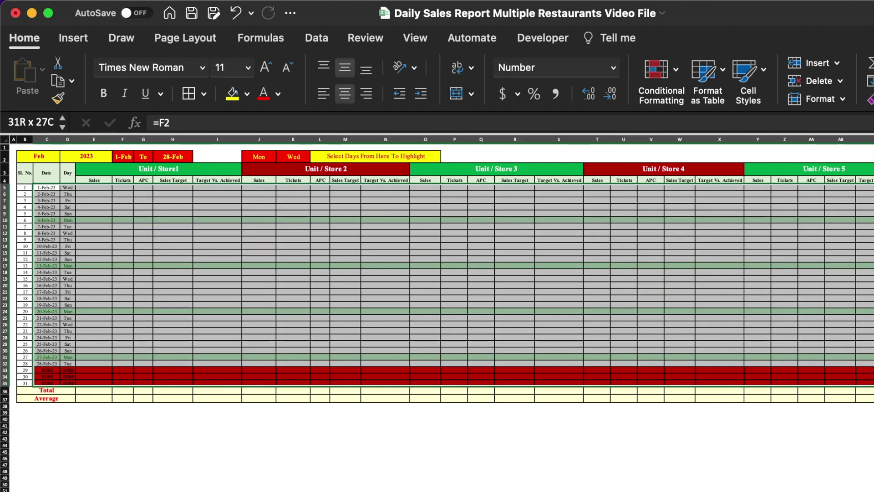
click(675, 72)
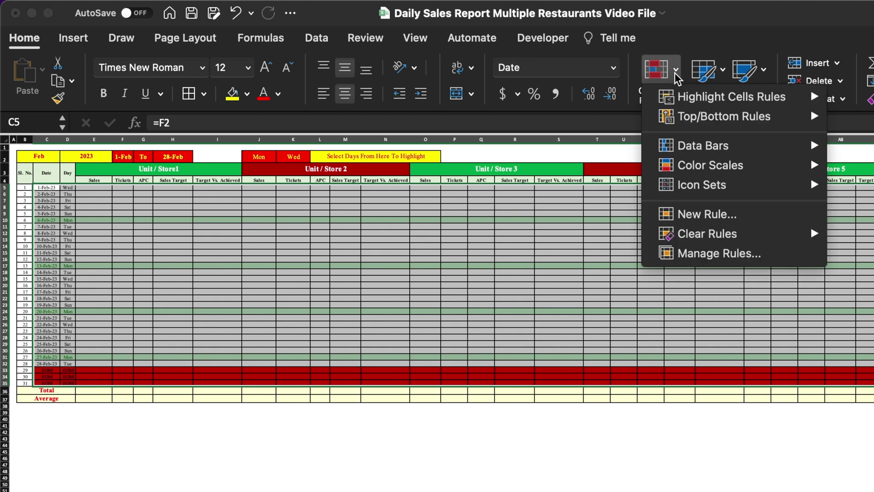
click(724, 223)
click(460, 147)
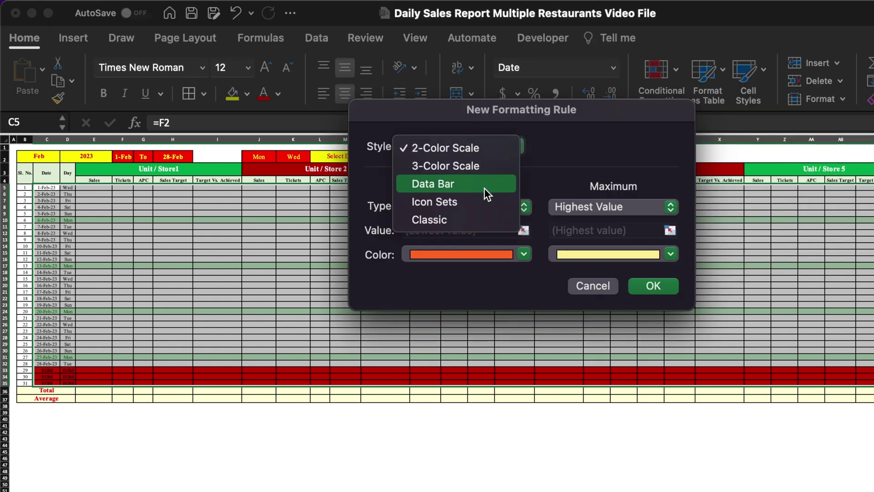
click(485, 213)
click(675, 191)
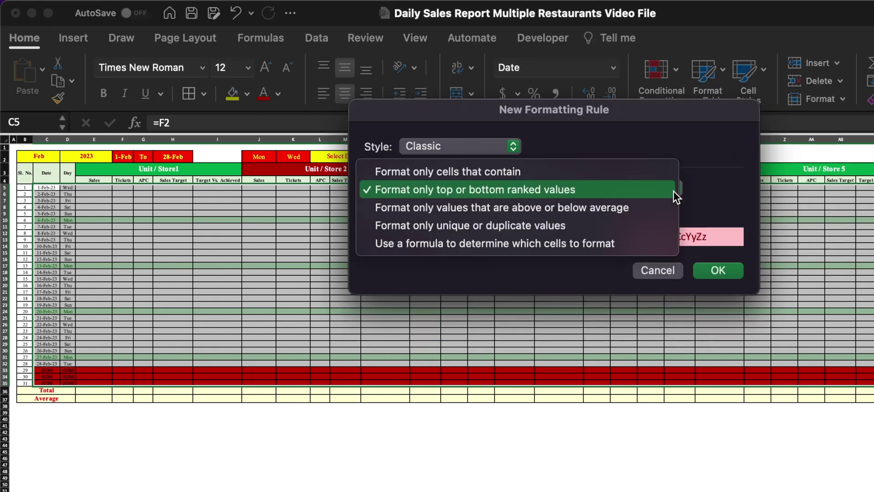
click(624, 244)
click(569, 211)
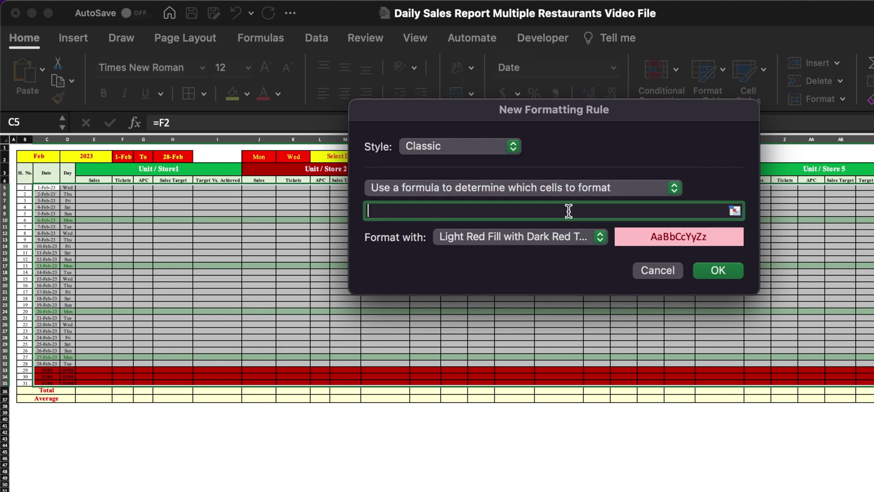
- Enter =$D5=$K$2 as the formula of the second highlighting rule
text(=$D$5)
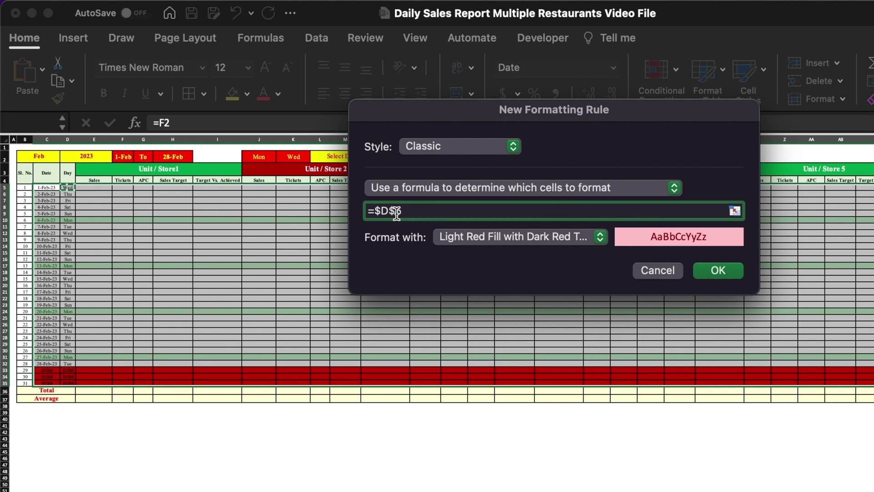
click(396, 212)
key(BackSpace)
click(421, 214)
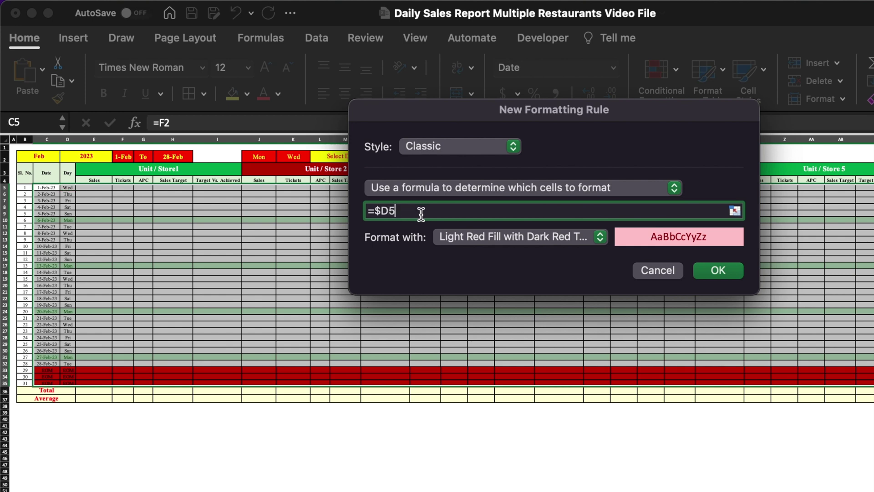
text(=)
click(303, 158)
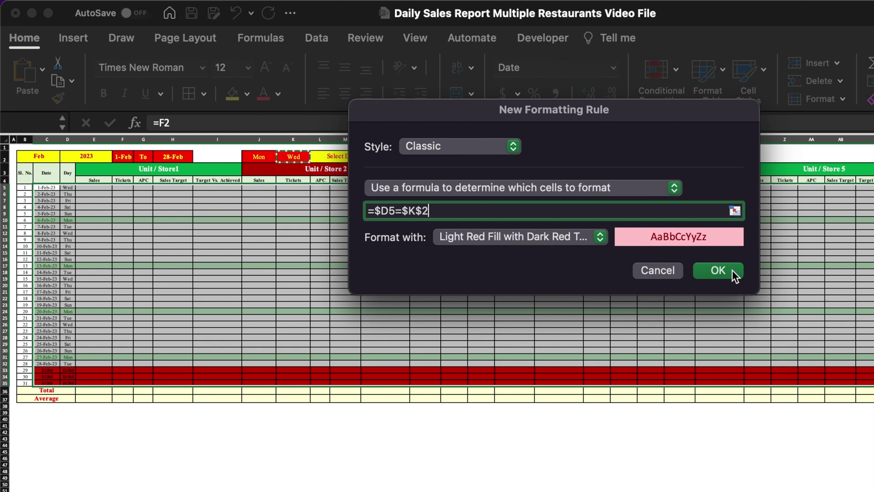
- Apply the second highlighting rule with Light Red Fill with Dark Red Text
click(732, 269)
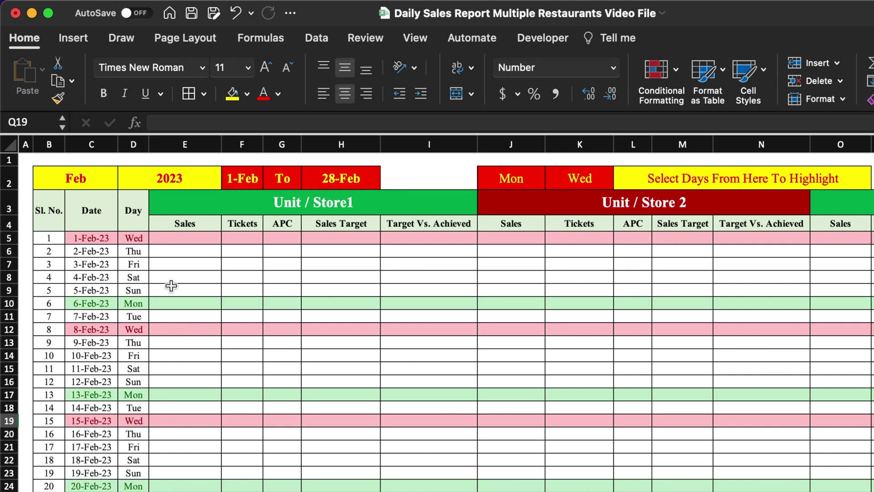
- Test the weekday row highlighting by choosing Sat in J2 and Sun in K2
click(509, 178)
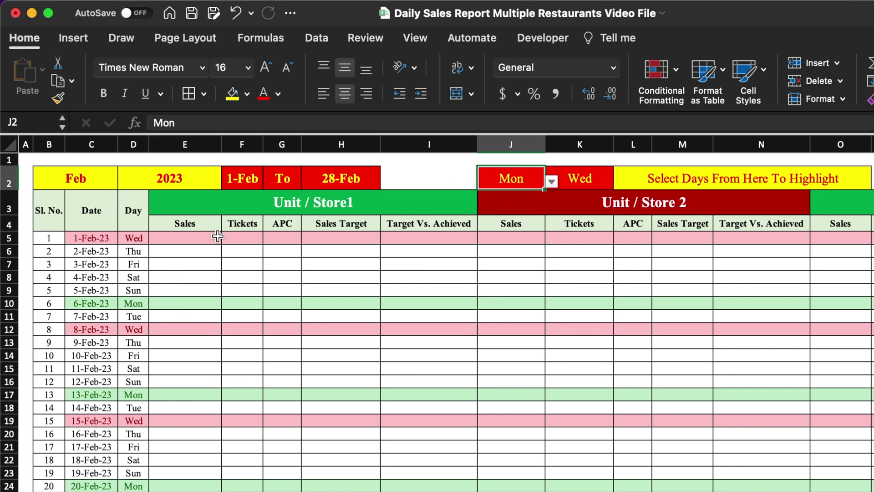
click(551, 181)
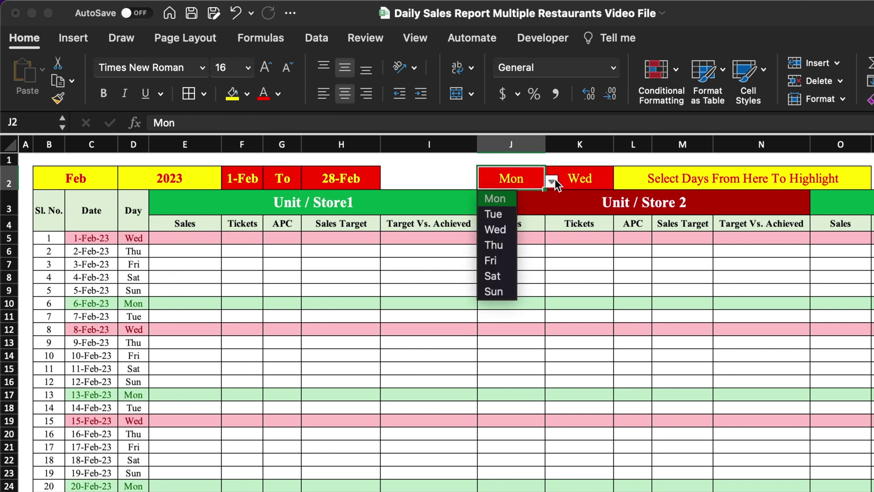
click(500, 273)
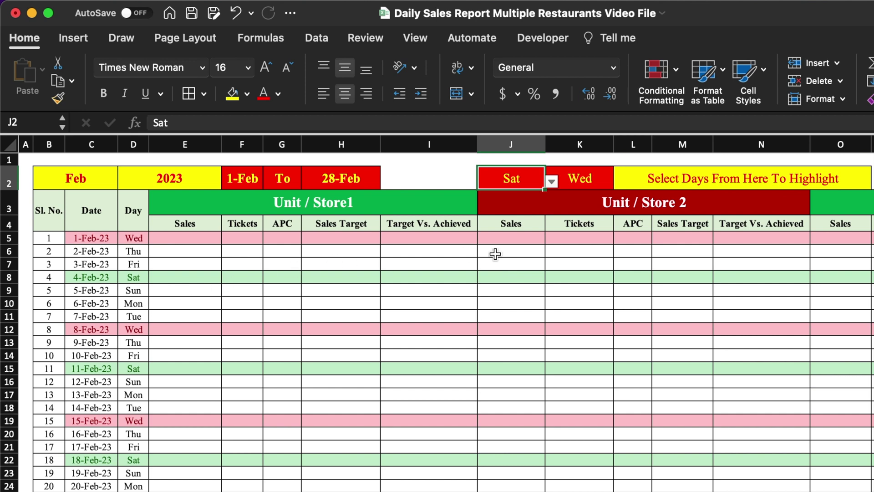
click(570, 183)
click(620, 181)
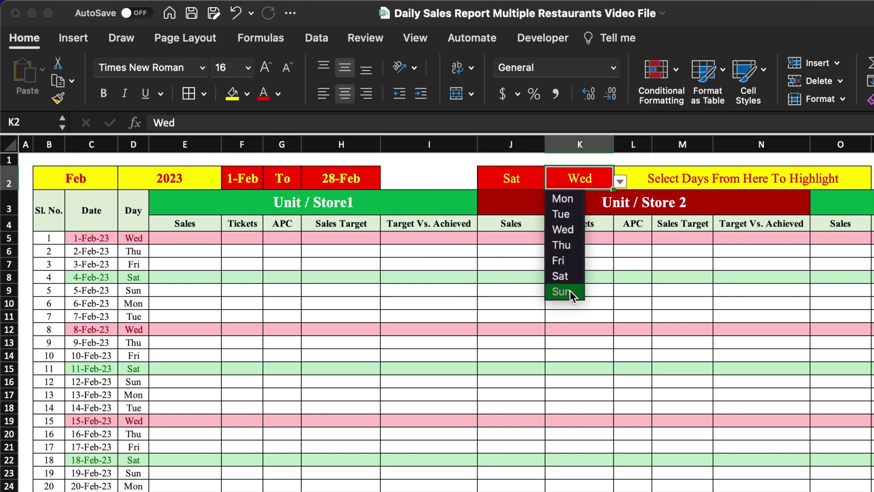
click(565, 292)
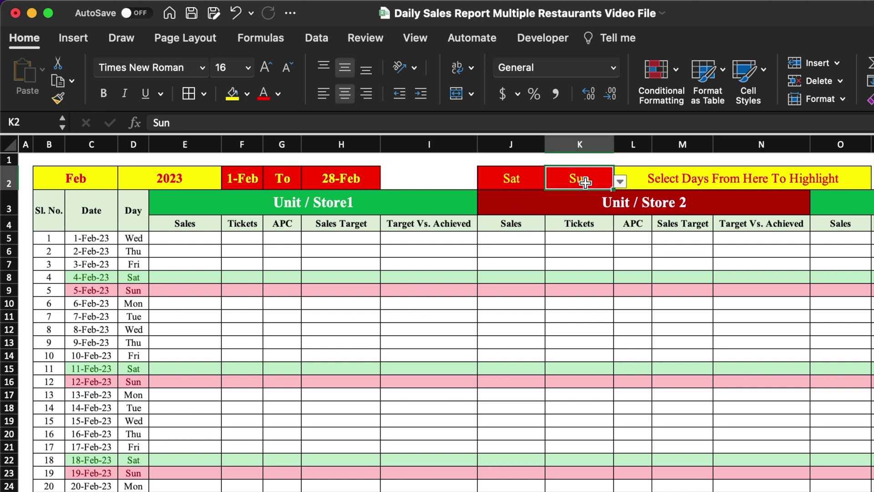
- Clear the highlight day in K2, and try Fri in J2 before emptying that cell as well
key(Delete)
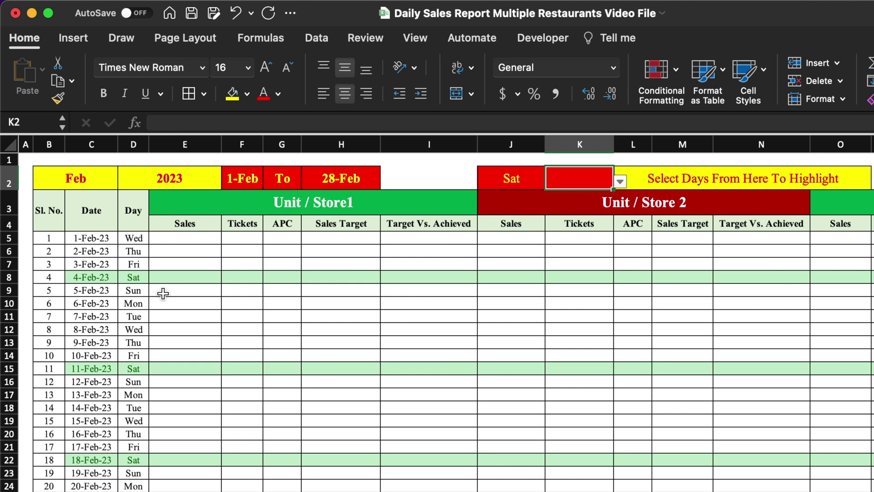
click(510, 180)
click(551, 182)
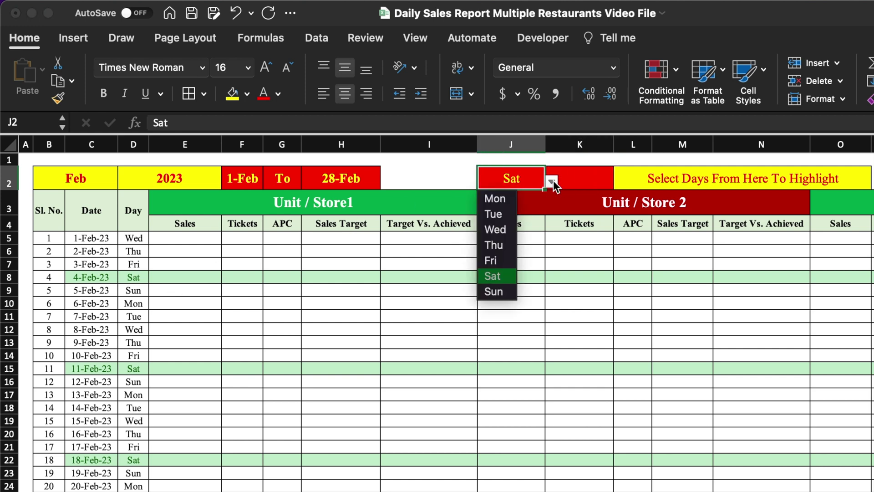
key(Up)
key(Return)
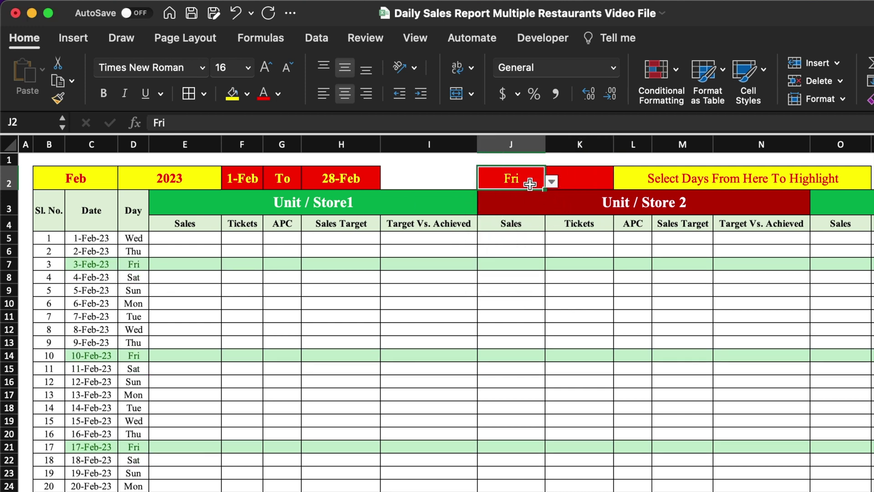
key(Delete)
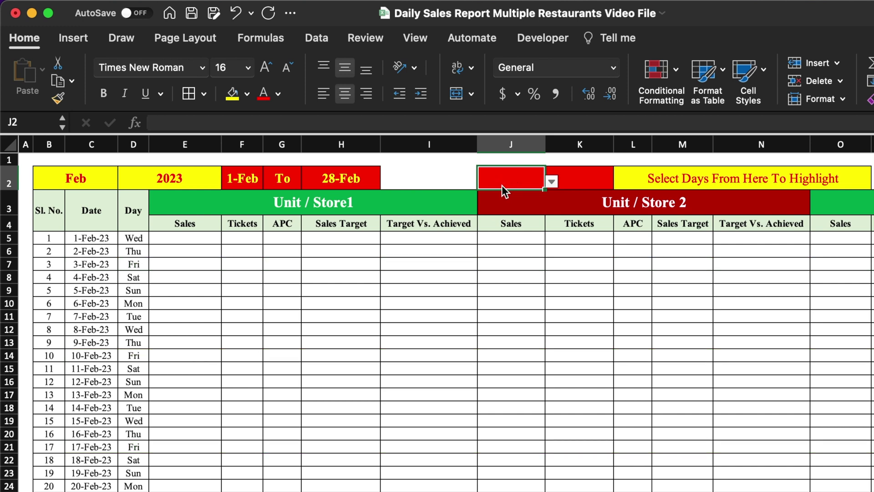
click(458, 335)
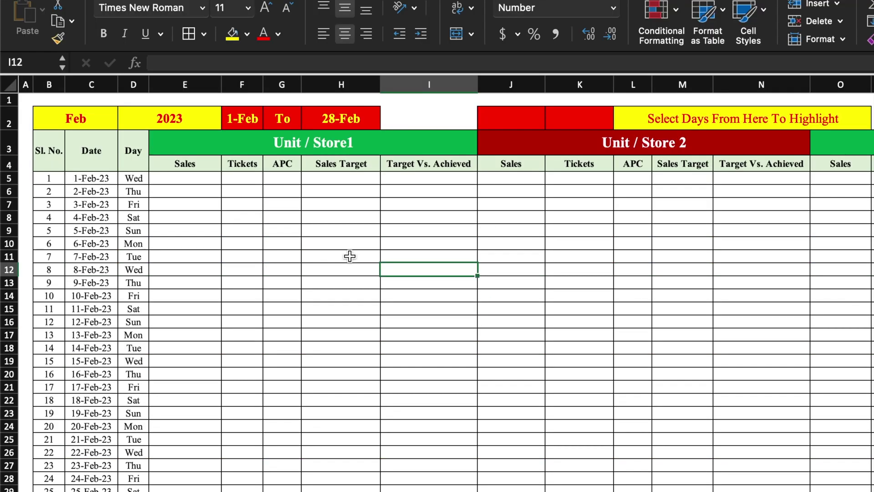
- Enter test values of 2000 for Sales in E5 and 100 for Tickets in F5 under Store1
click(206, 180)
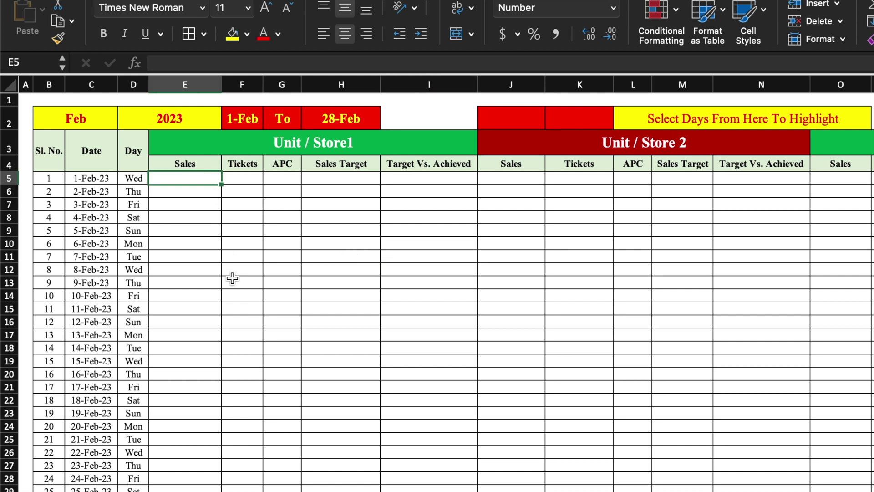
text(2000)
click(244, 180)
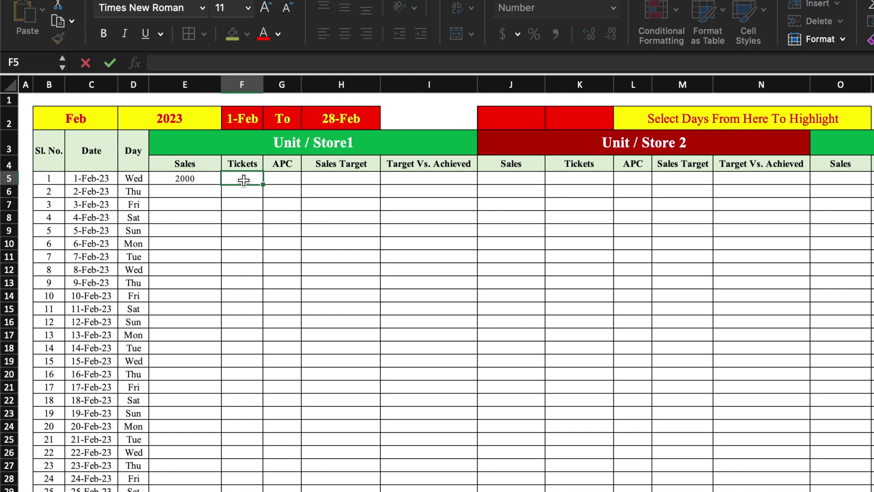
text(100)
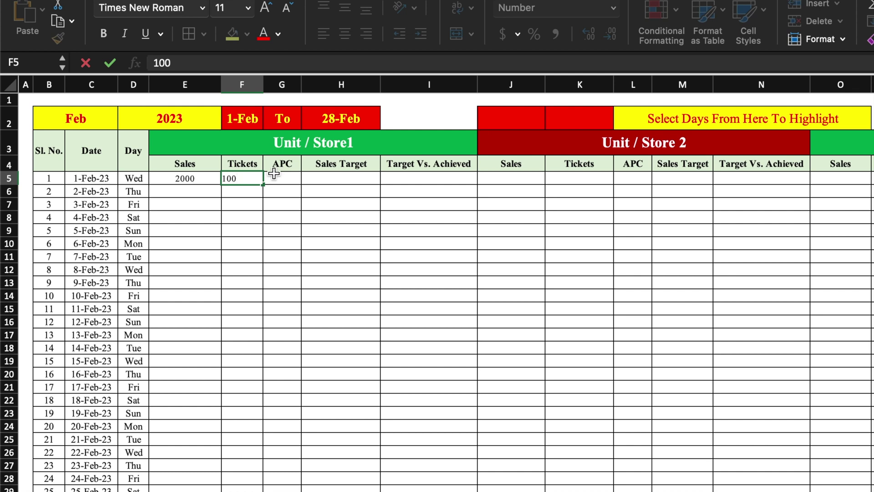
- Enter the APC formula =E5/F5 in G5 to divide Store1 sales by tickets
click(279, 179)
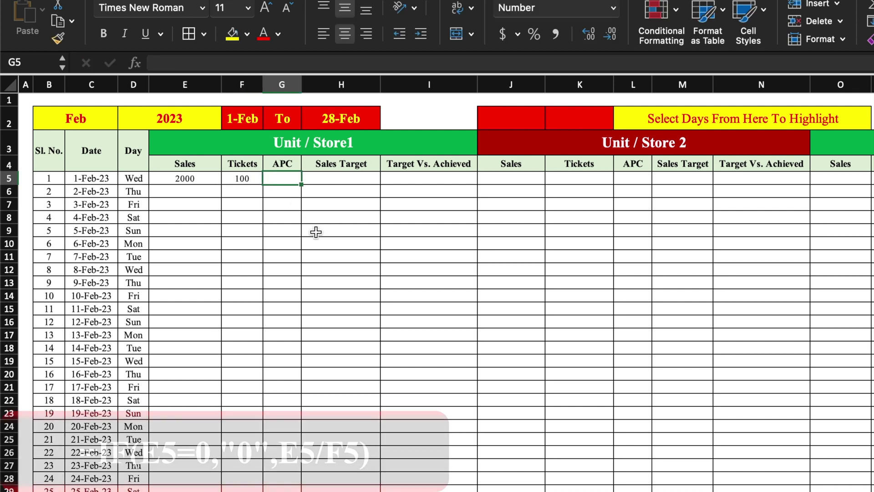
text(=)
click(205, 180)
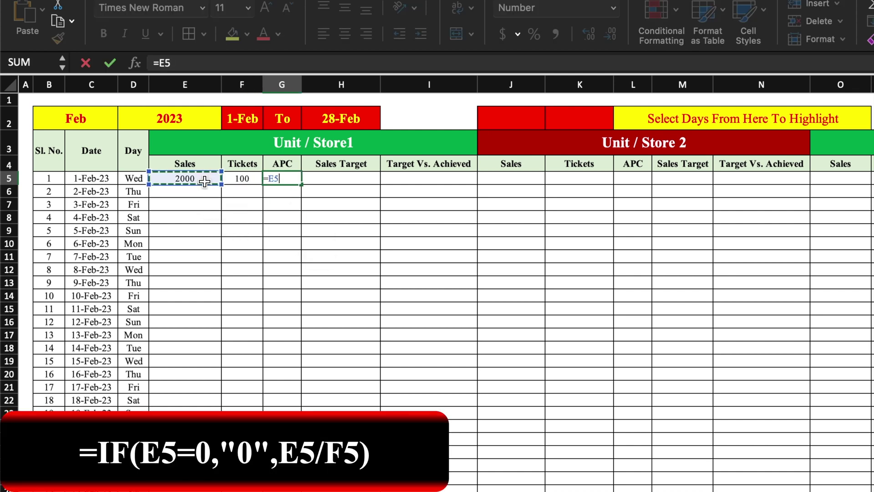
text(/)
click(248, 175)
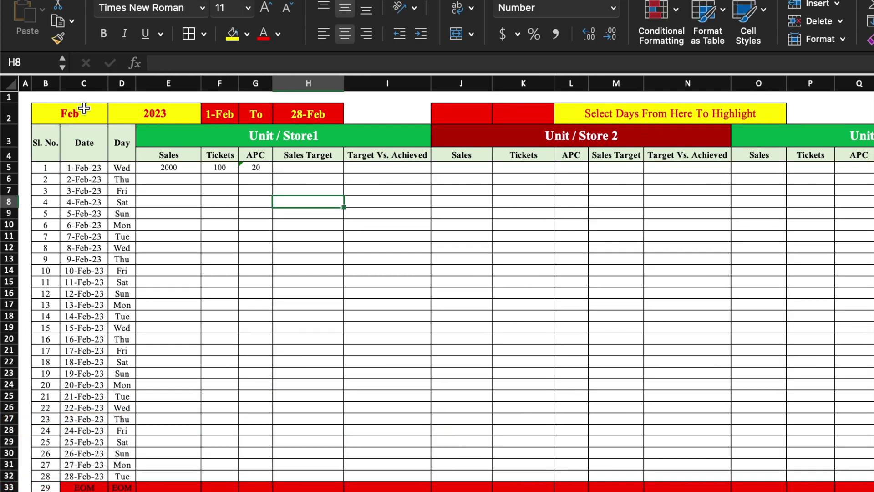
- Change the report month in B2 to Jan
click(106, 113)
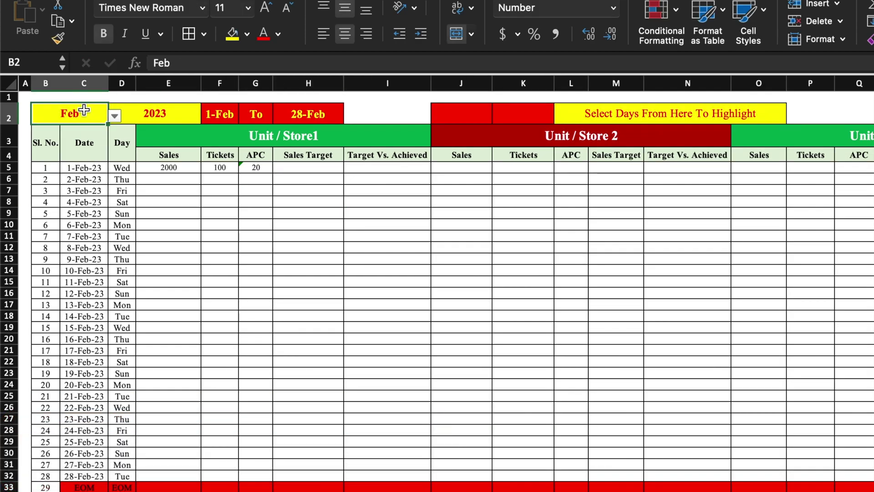
click(115, 119)
click(68, 130)
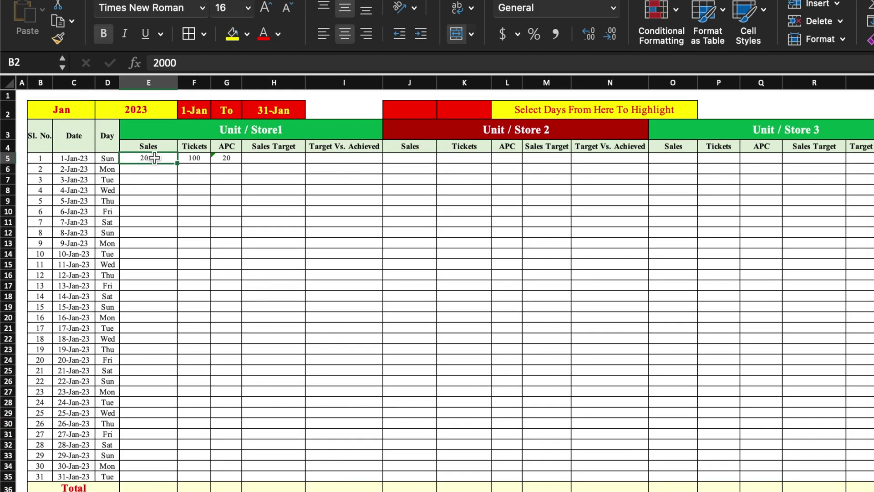
- Fill E5:G5 down to row 35, and clear the Sales and Tickets values of Store1 in E5:F35
drag(149, 158, 234, 480)
click(265, 255)
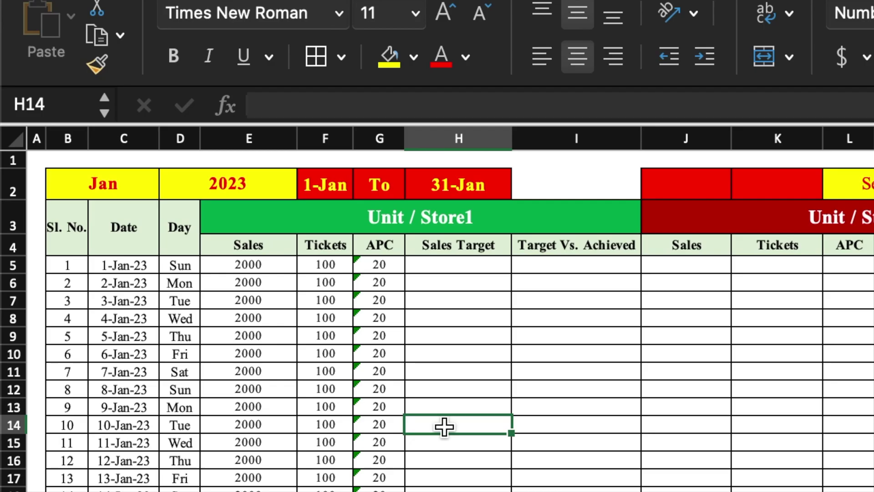
drag(253, 264, 325, 491)
key(Delete)
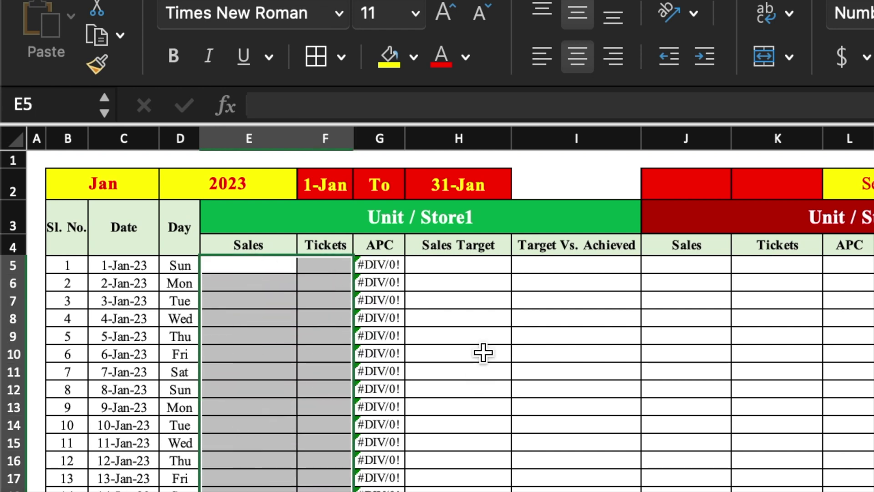
- Change the APC formula in G5 to =IF(E5=0,"0",E5/F5)
click(390, 264)
click(268, 109)
text(if()
click(264, 264)
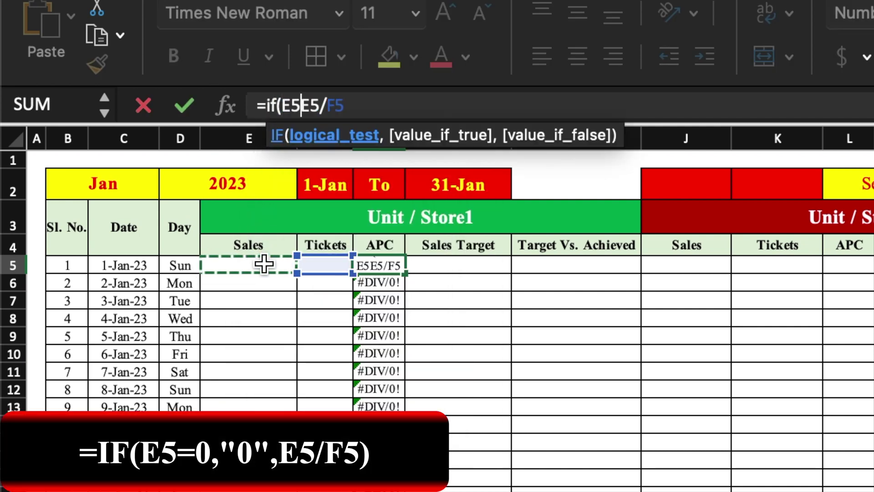
text(=0,)
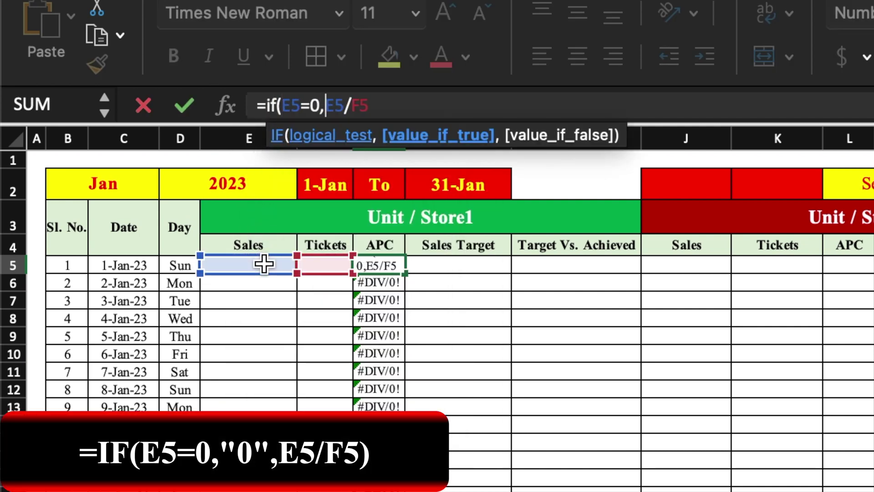
text(")
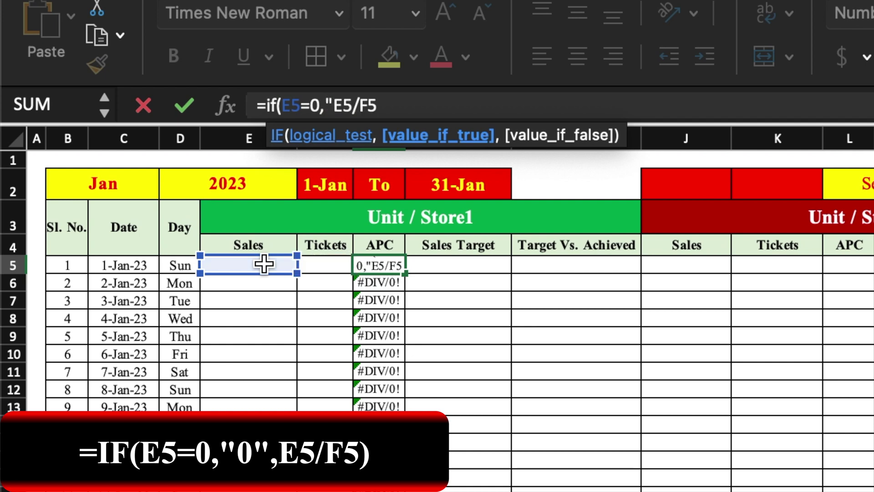
text(0")
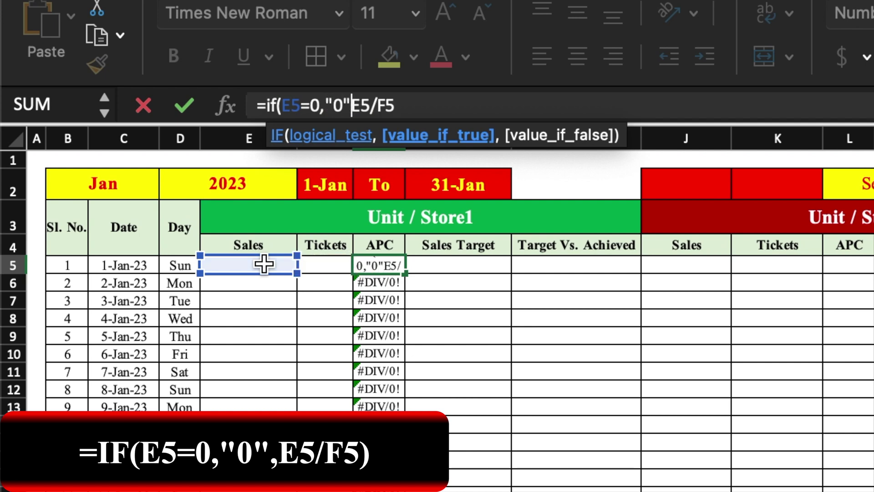
text(,)
click(468, 111)
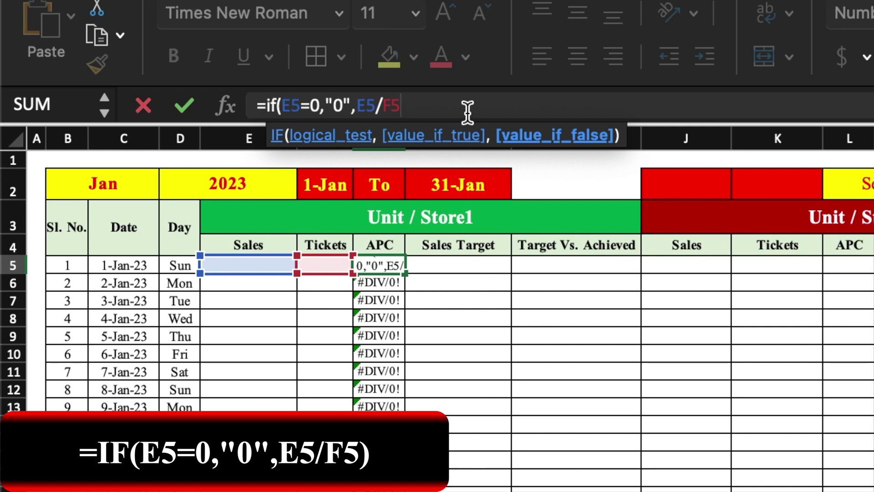
text())
key(Return)
- Fill the APC formula from G5 down the Store1 column through row 35
click(375, 264)
drag(405, 273, 405, 490)
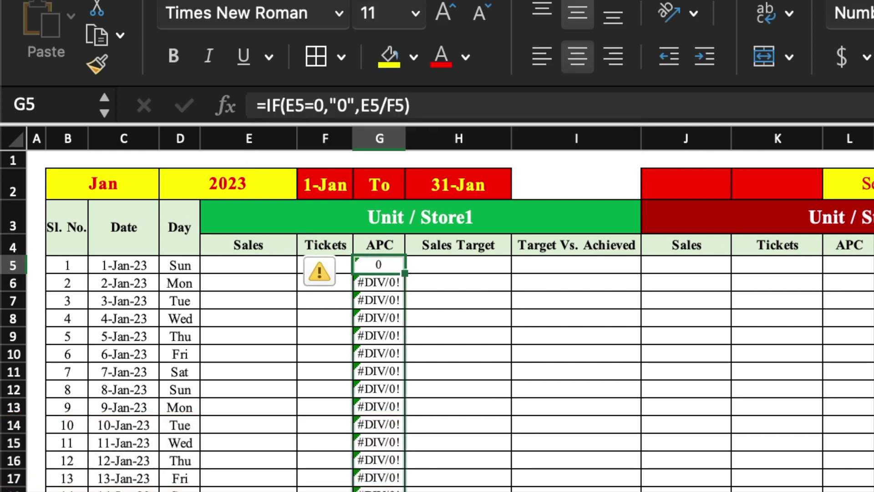
click(249, 490)
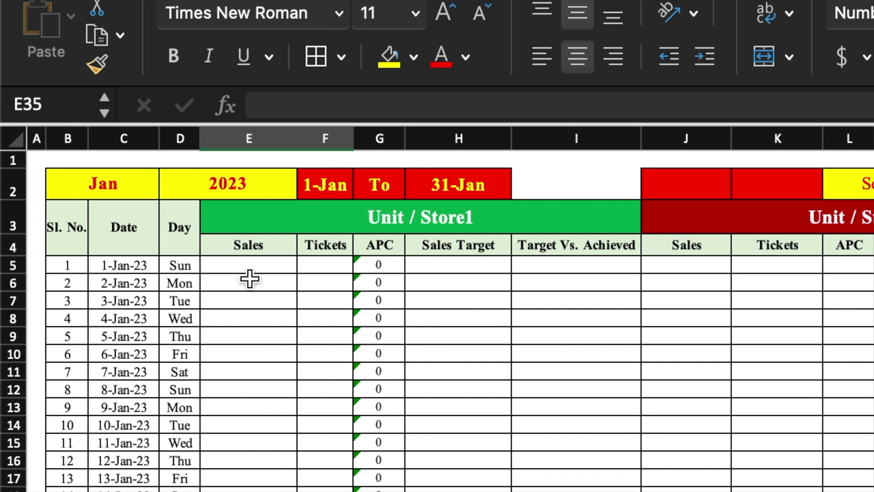
- Enter a Sales Target of 1234 in H5 and fill it down the Store1 column
click(494, 268)
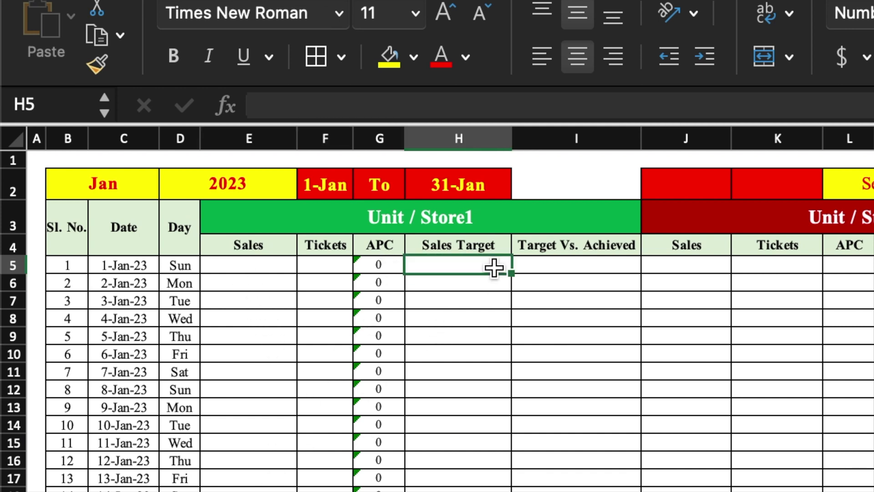
text(1234)
key(ctrl+Return)
double_click(512, 273)
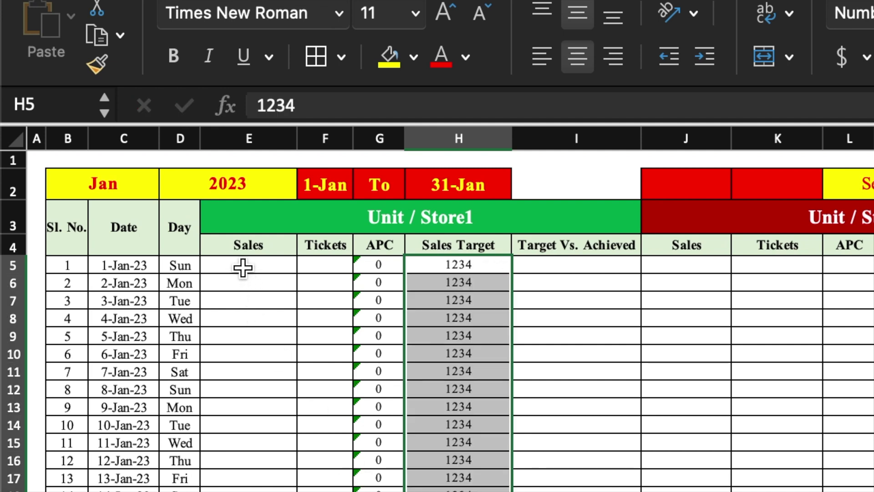
- Enter 2000 for Sales in E5 and 10 for Tickets in F5, and fill both down their columns
click(242, 268)
text(2000)
key(Return)
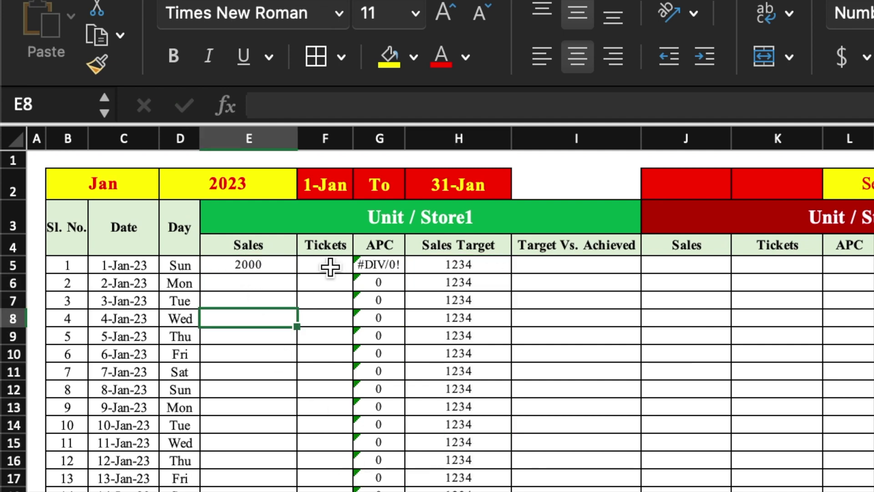
click(332, 267)
text(10)
key(Return)
drag(279, 264, 347, 269)
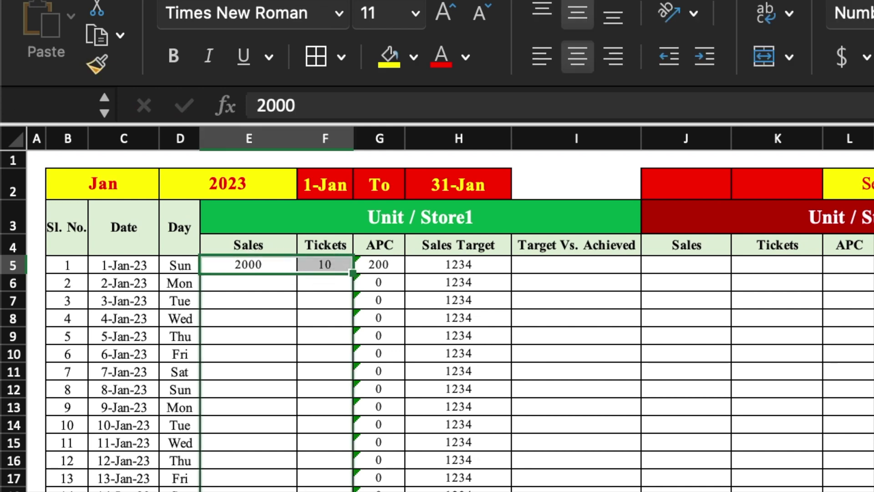
double_click(354, 273)
- Enter =E5-H5 in I5 for Store1's Target Vs. Achieved and fill it down the column
click(611, 266)
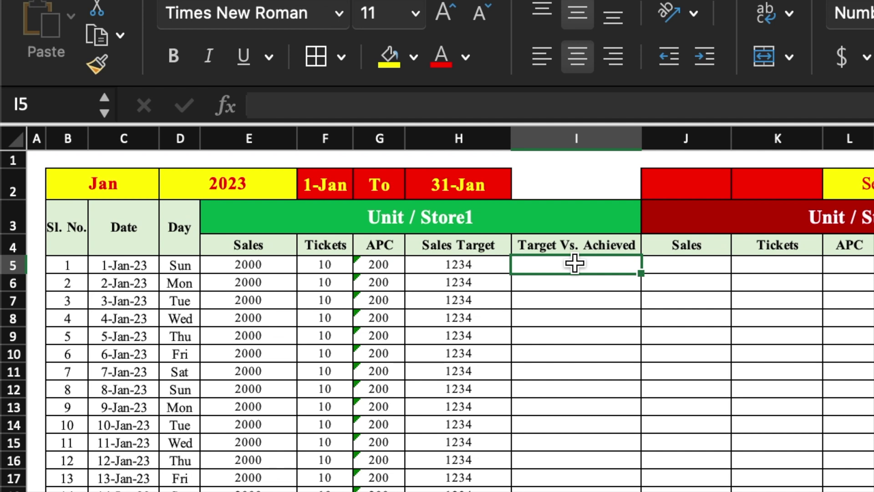
text(=)
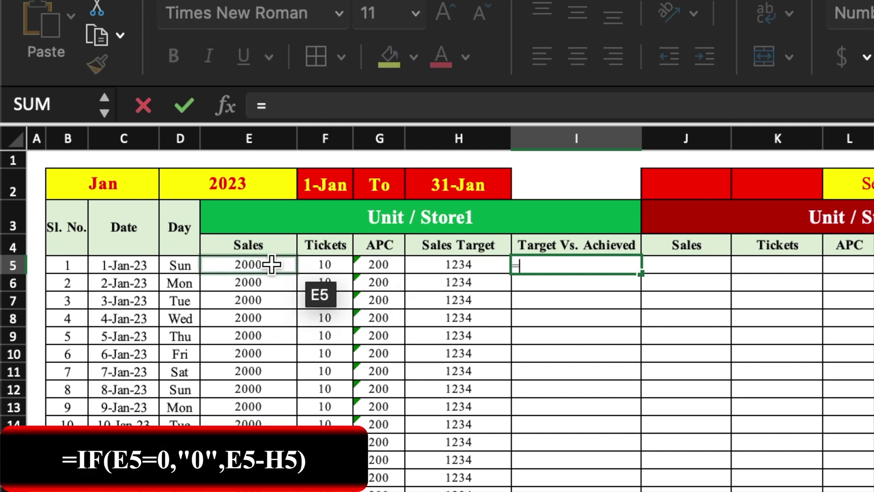
click(271, 265)
text(-)
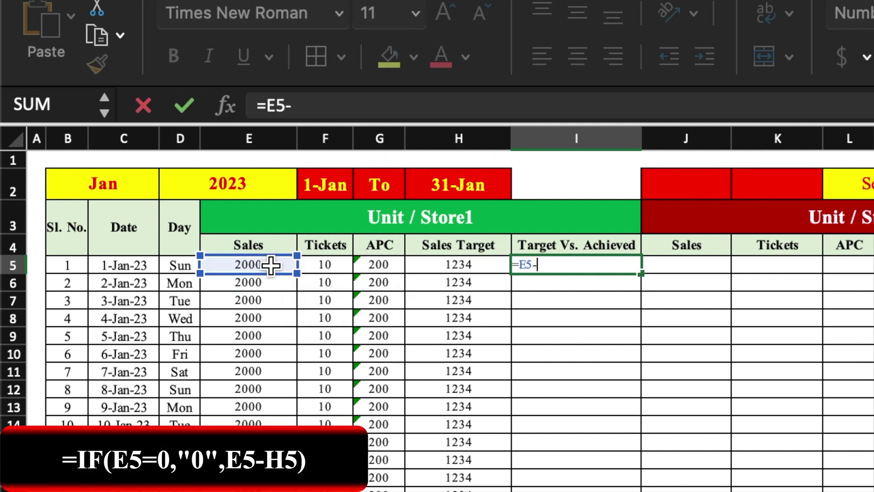
click(474, 265)
key(Return)
click(622, 263)
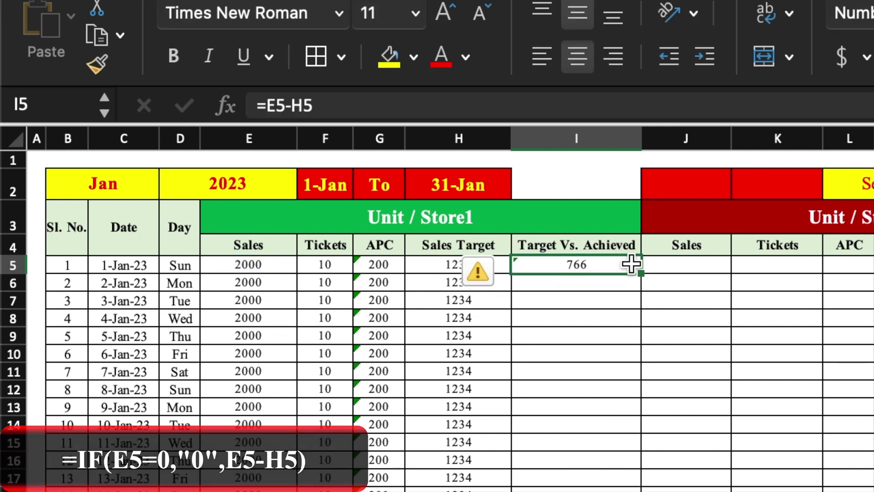
drag(641, 274, 641, 491)
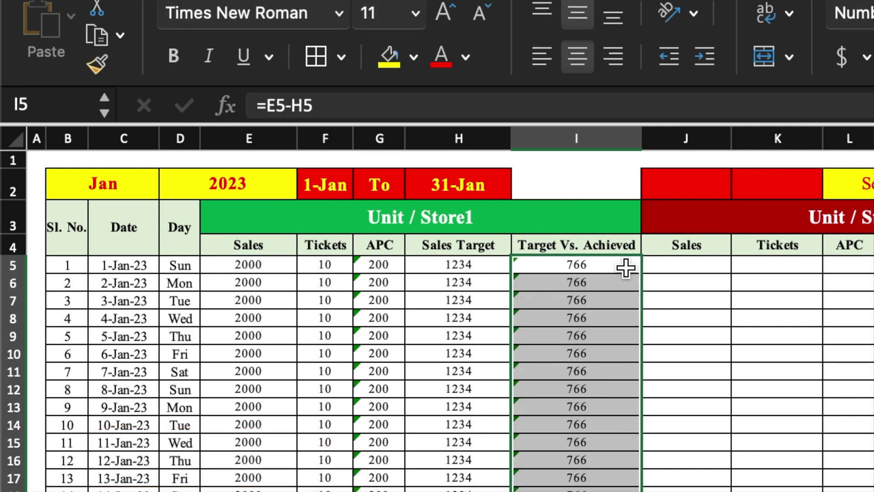
- Change the formula in I5 to =IF(E5=0,"0",E5-H5) and fill it down the Target Vs. Achieved column
click(626, 267)
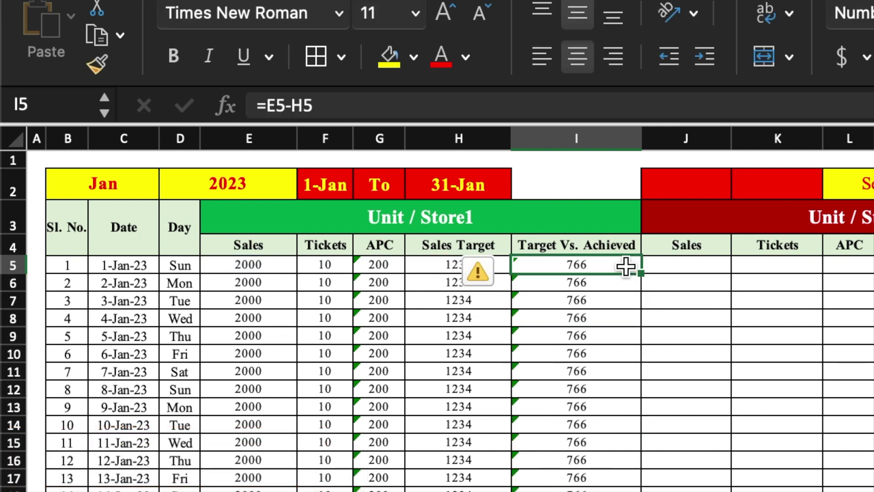
click(266, 104)
text(if()
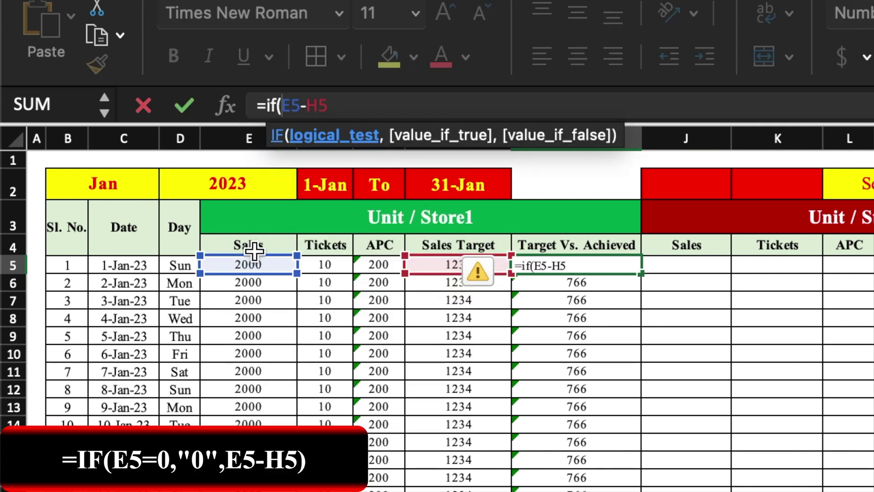
click(260, 265)
text(=0)
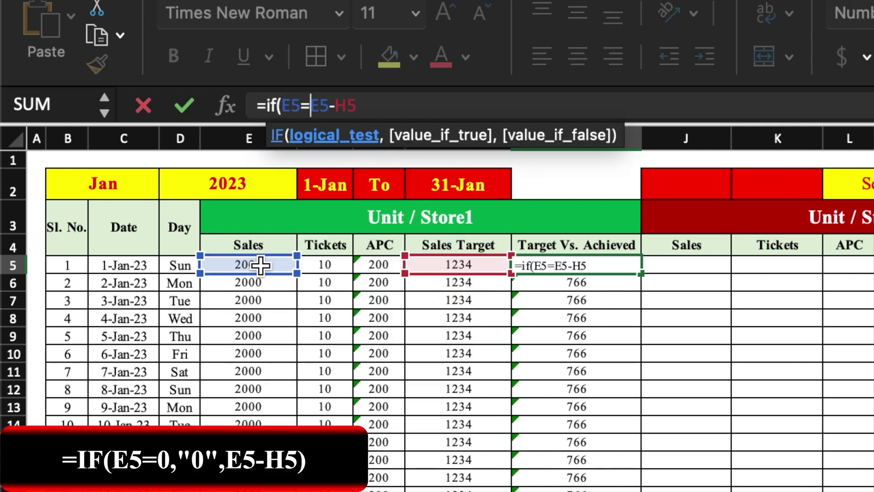
text(,")
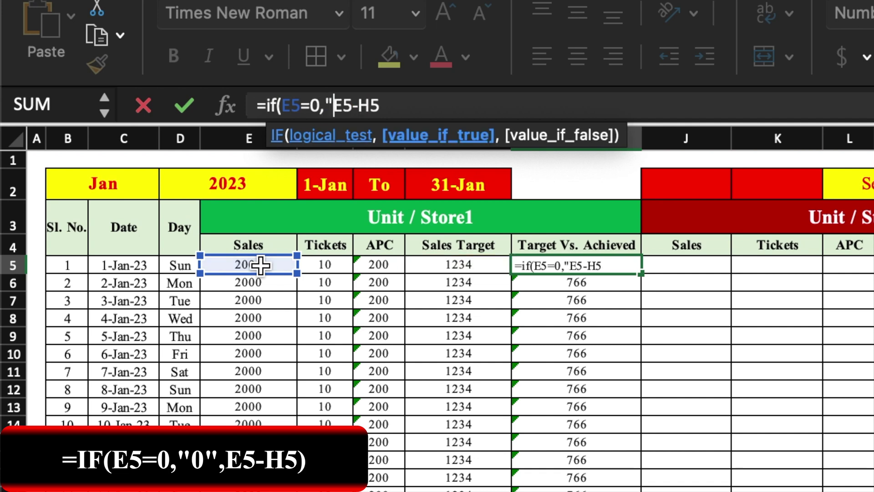
text(0",)
click(457, 106)
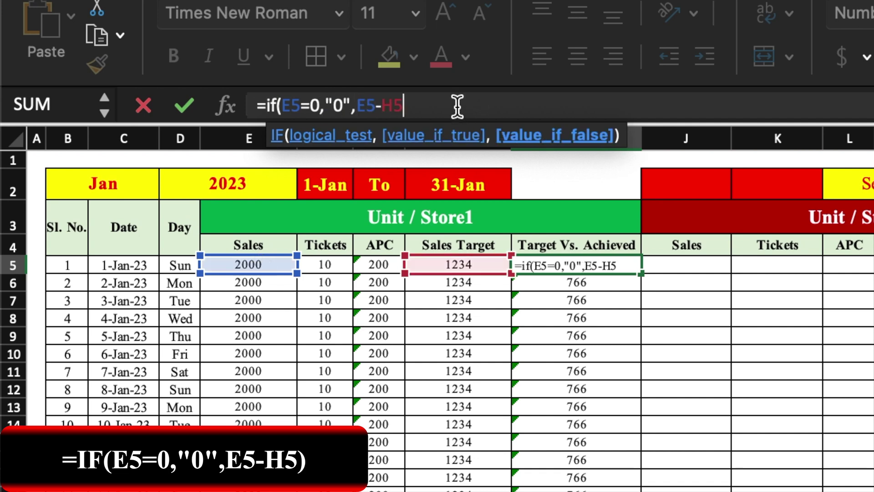
text())
key(Return)
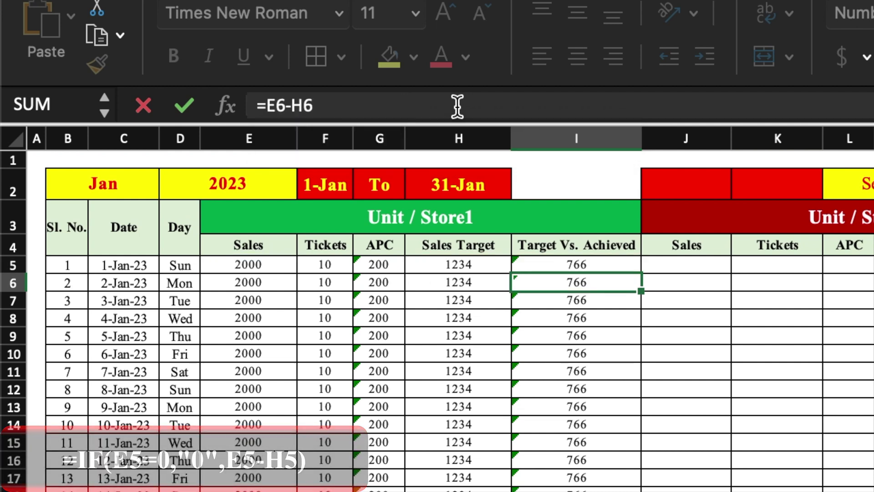
click(638, 271)
drag(640, 273, 591, 491)
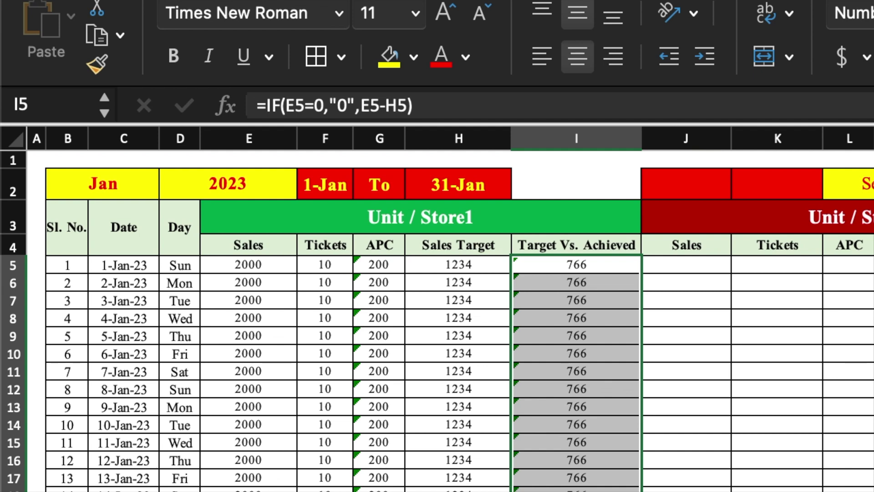
- Clear the sample Sales, Tickets and Sales Target values from the Store1 daily rows
drag(248, 264, 248, 491)
key(Delete)
drag(342, 266, 326, 490)
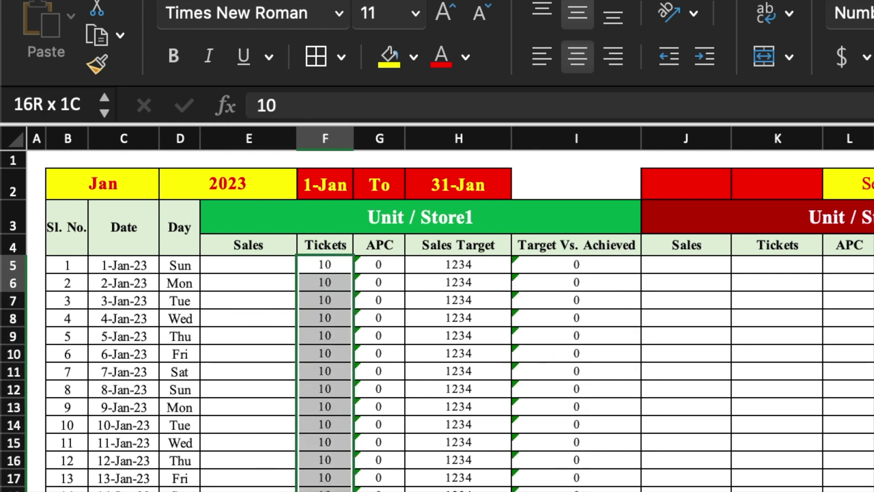
key(Delete)
drag(459, 264, 459, 491)
key(Delete)
- Copy the Store1 block E5:I35 into the daily rows of Unit / Store 2, 3, 4 and 5
drag(279, 271, 576, 491)
key(super+c)
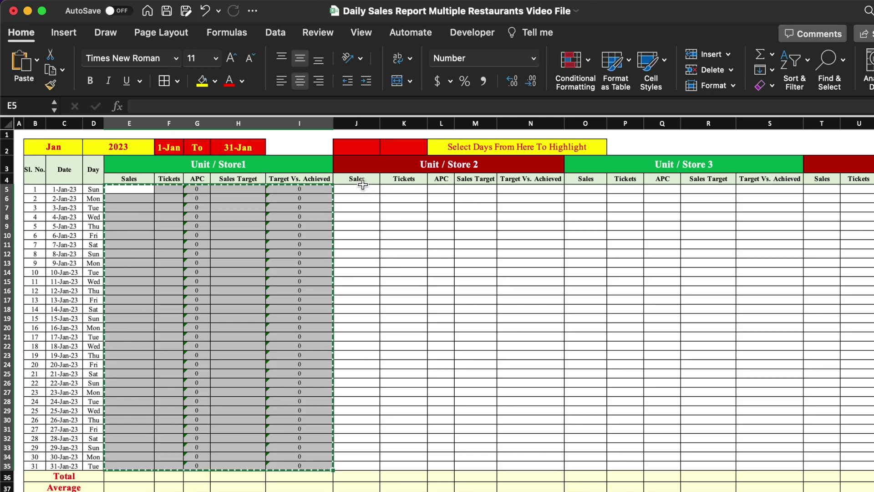
click(363, 189)
key(super+v)
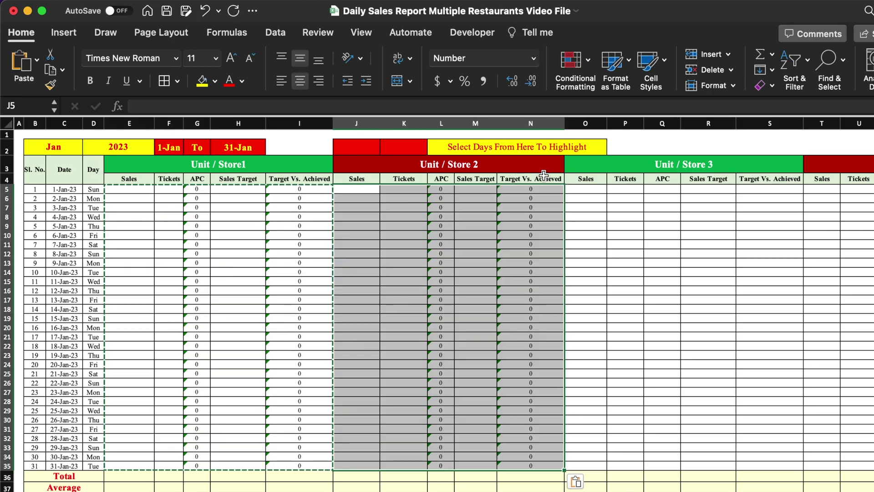
click(586, 190)
key(super+v)
click(822, 189)
scroll(306, 478, right, 6)
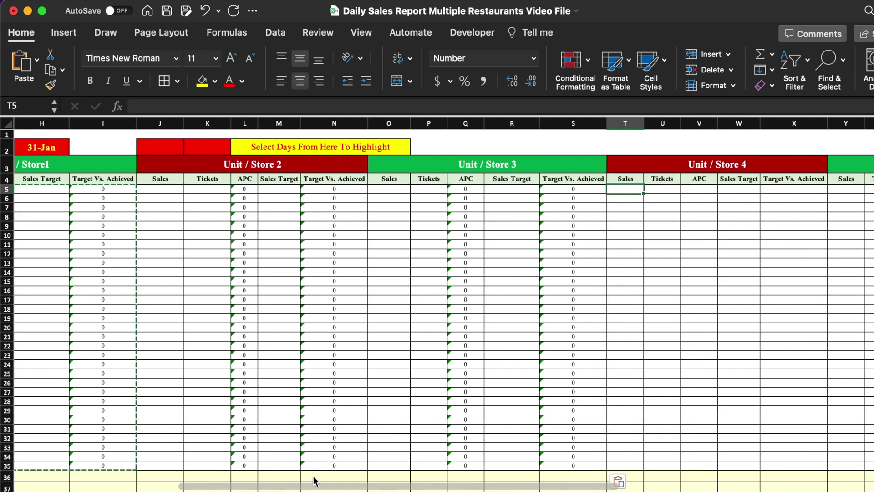
scroll(581, 482, right, 5)
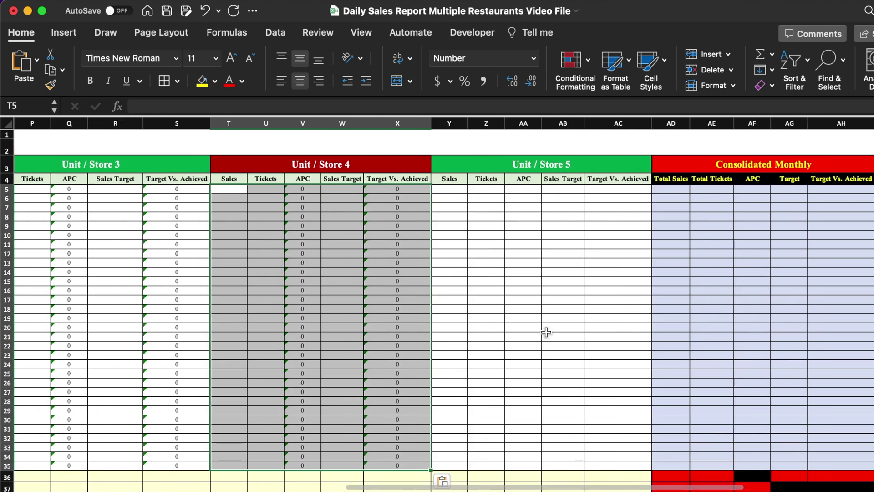
click(450, 188)
key(super+v)
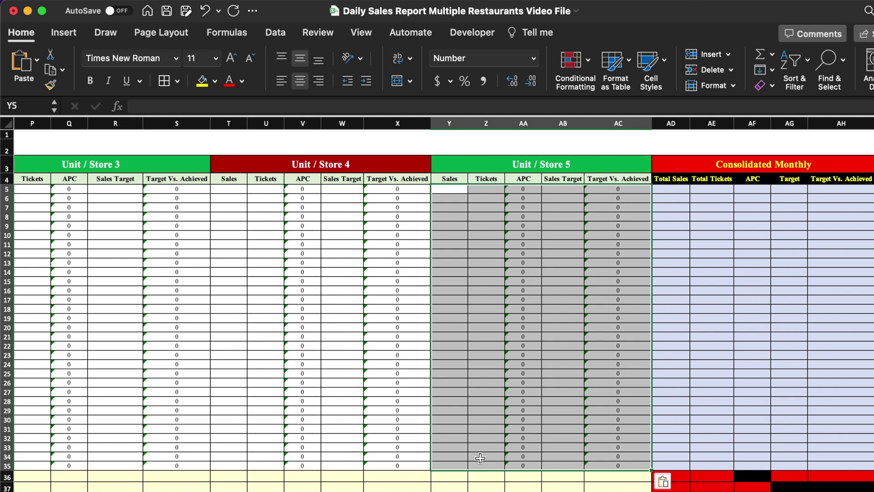
- Freeze the panes at E5 to lock the header rows and the number, date and day columns
drag(481, 489, 371, 487)
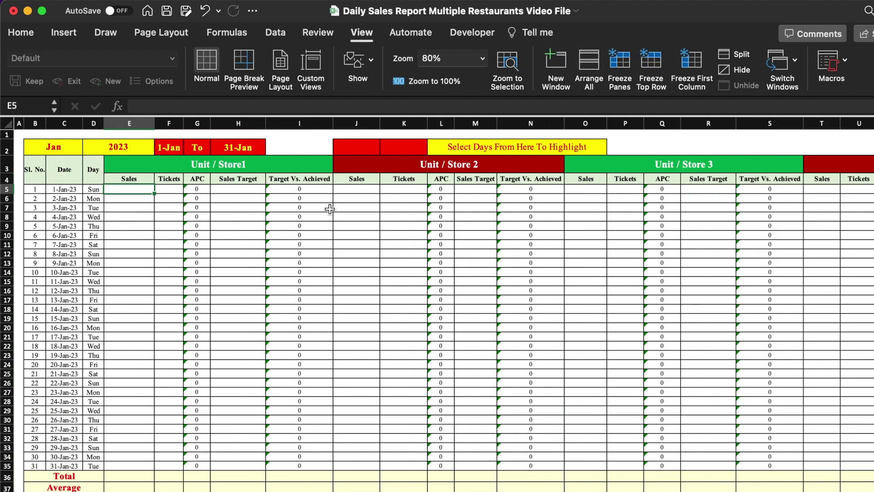
click(232, 235)
click(132, 189)
click(620, 69)
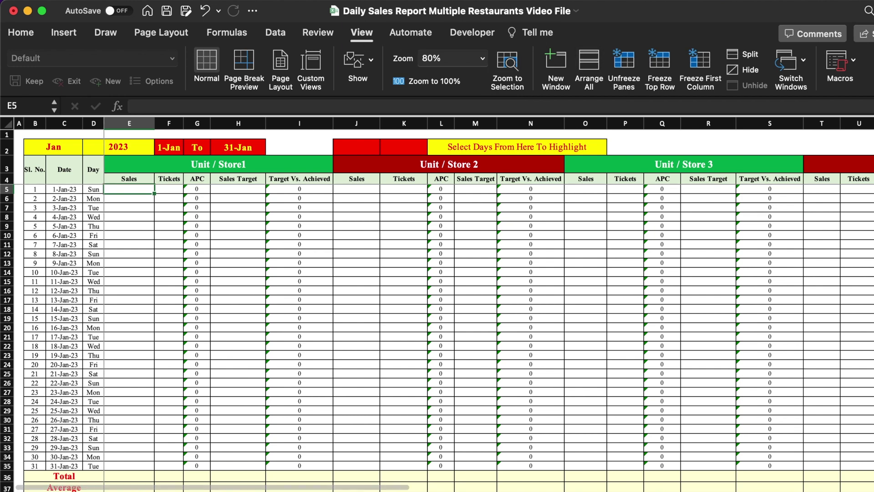
- Total the Store1 sales in E36 with =SUM(E5:E35)
scroll(437, 318, down, 5)
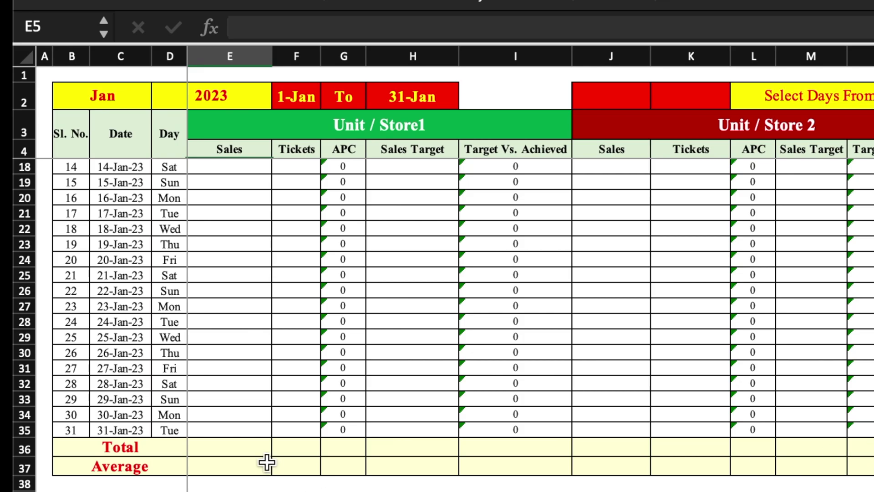
click(143, 356)
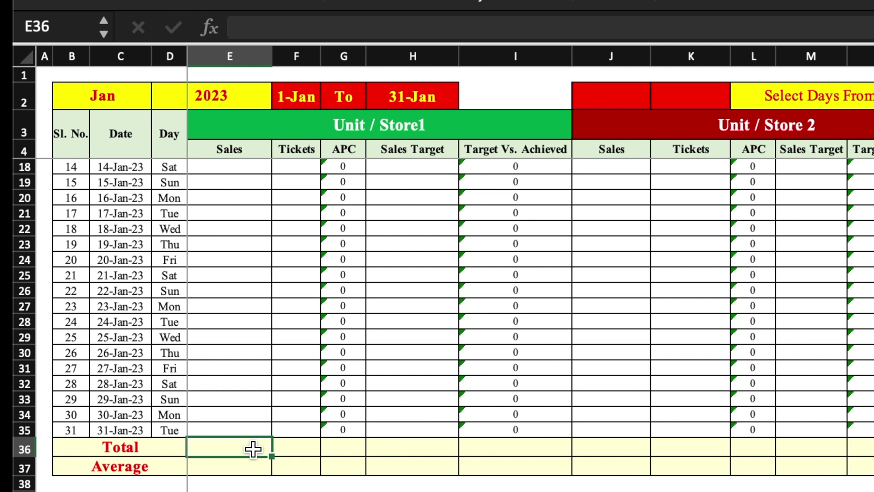
text(=sum)
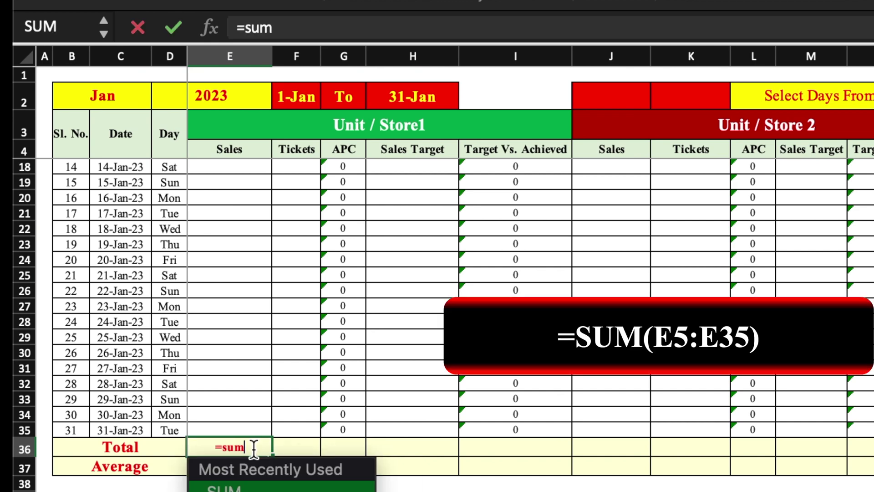
text(()
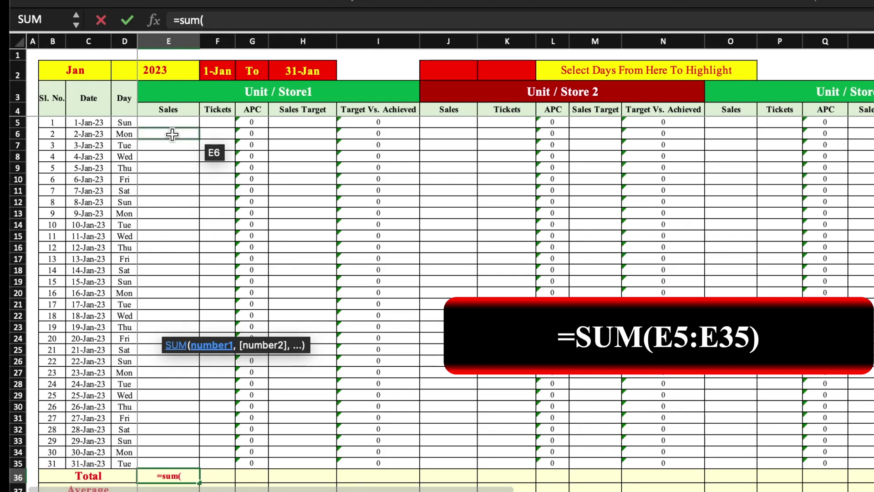
click(171, 121)
drag(171, 121, 185, 462)
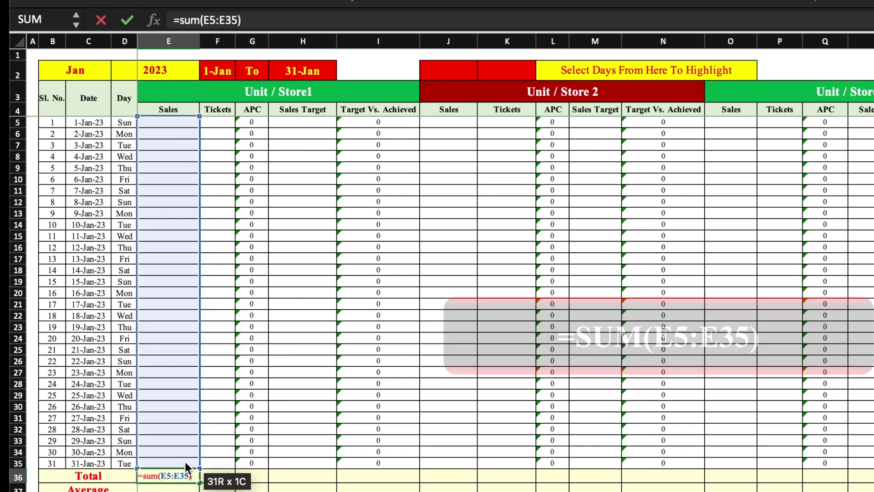
key(Return)
- Average the Store1 sales in E37 with =AVERAGE(E5:E35)
text(=average)
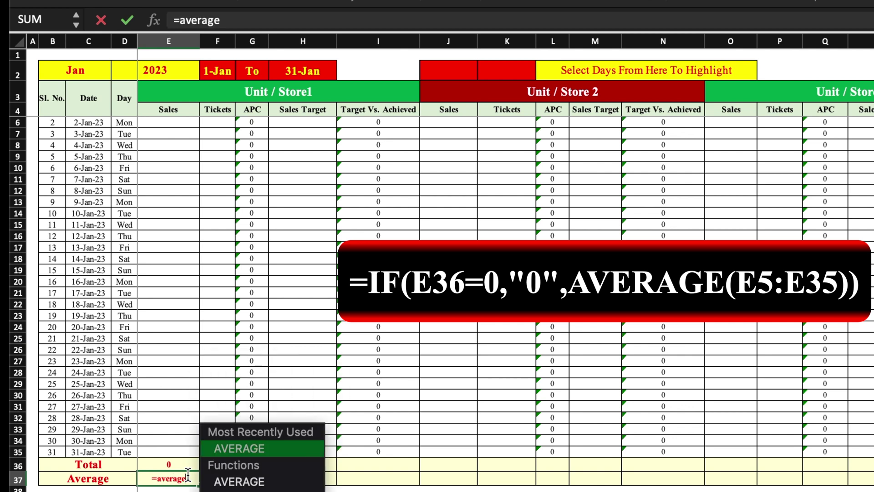
text(()
scroll(188, 477, up, 1)
drag(182, 122, 178, 394)
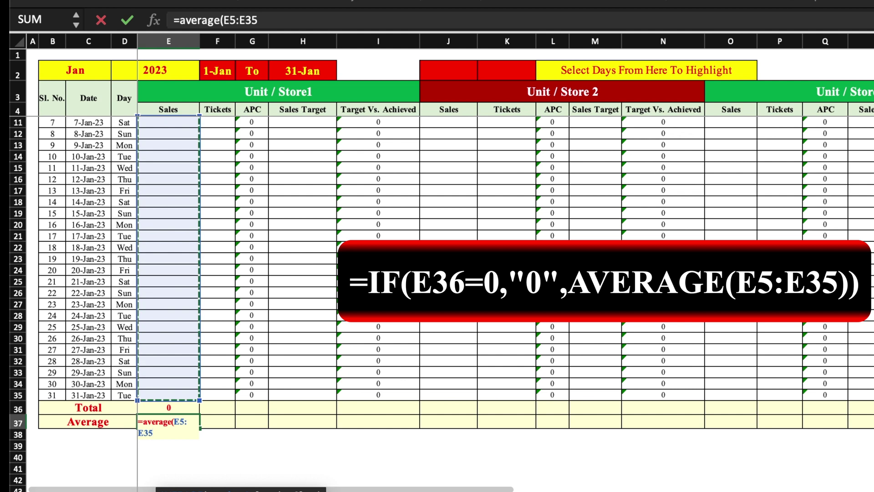
text())
key(Return)
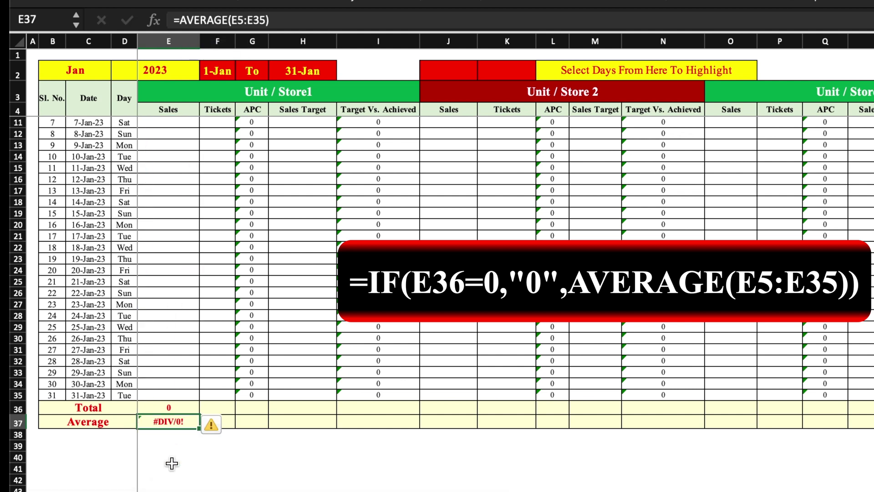
- Change the average formula in E37 to =IF(E36=0,"0",AVERAGE(E5:E35))
click(180, 20)
text(if()
click(189, 405)
text(=0,)
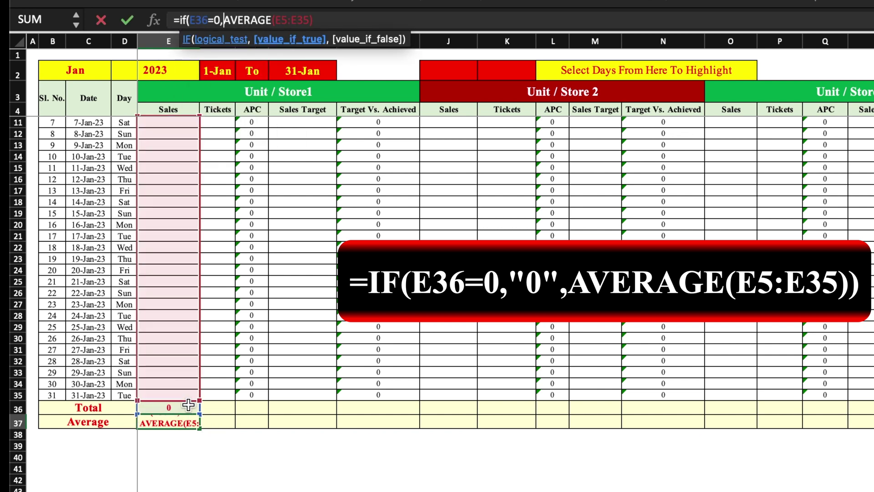
text("0)
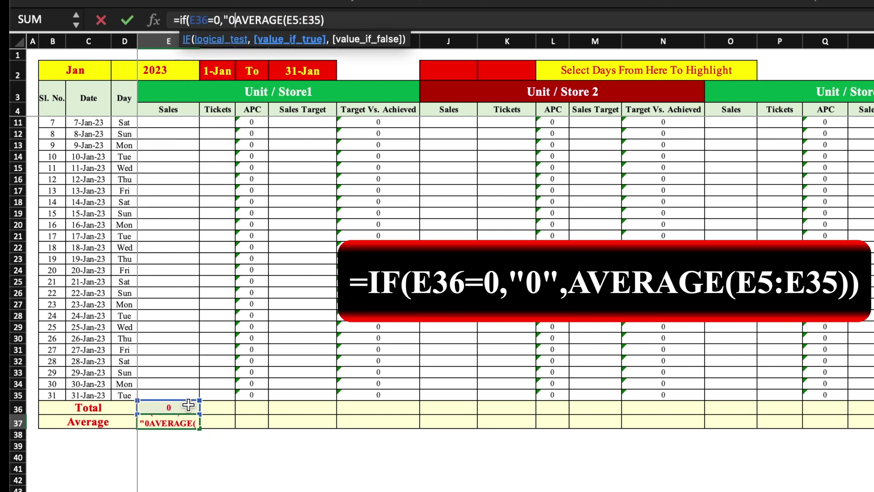
text(")
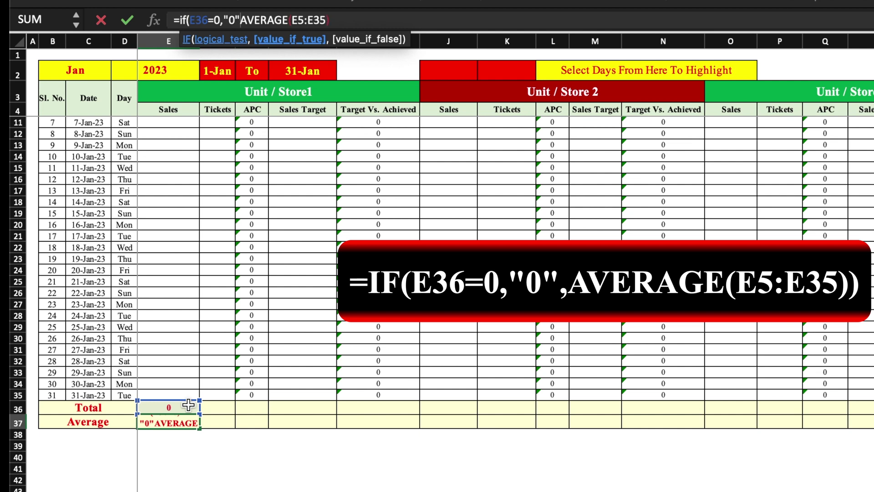
text(,)
click(346, 20)
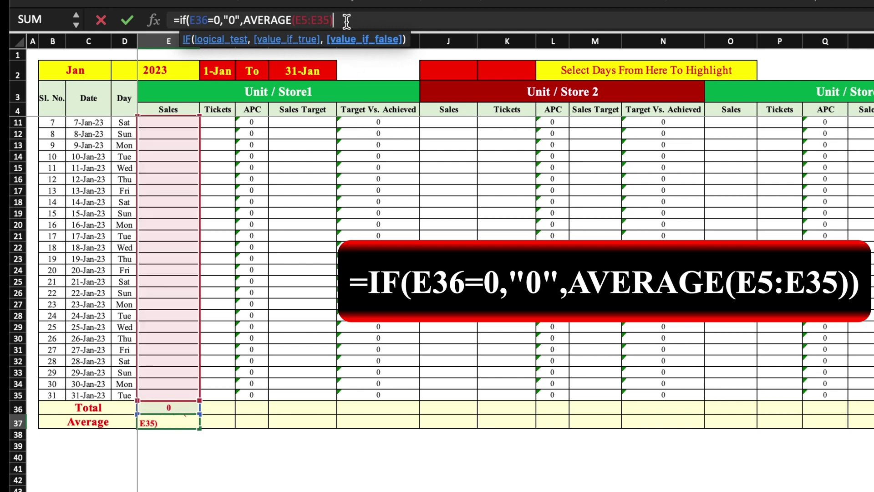
text())
key(Return)
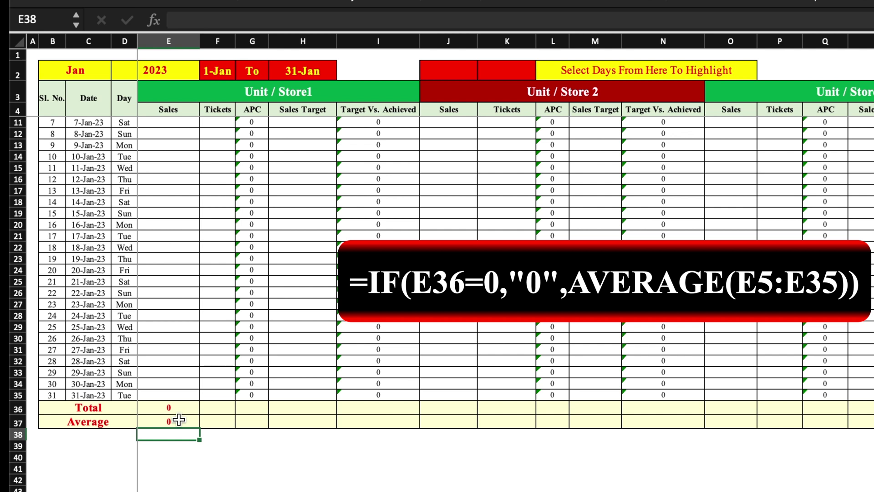
- Fill the Total and Average formulas from E36:E37 across the remaining store columns, and select the Store1 APC total
drag(176, 407, 815, 437)
drag(868, 428, 832, 424)
scroll(253, 405, left, 10)
click(257, 410)
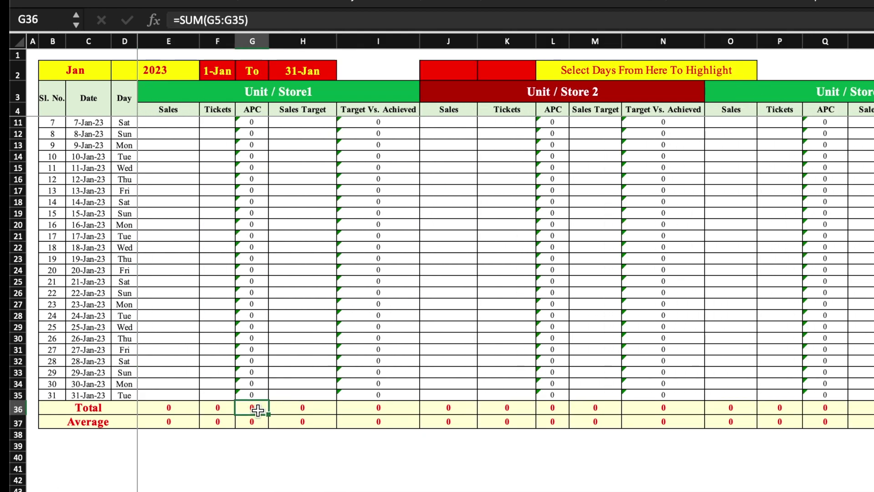
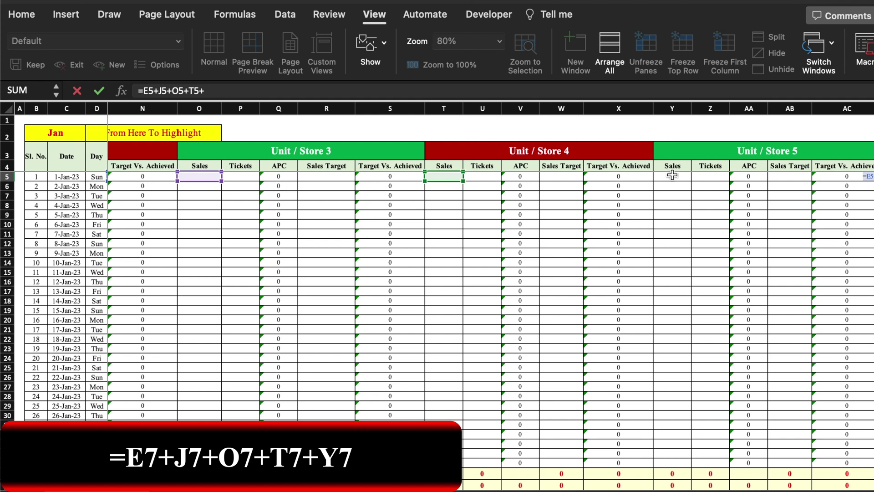
- Complete the consolidated Total Sales formula in AD5 as =E5+J5+O5+T5+Y5 and fill it across to AH5
click(678, 176)
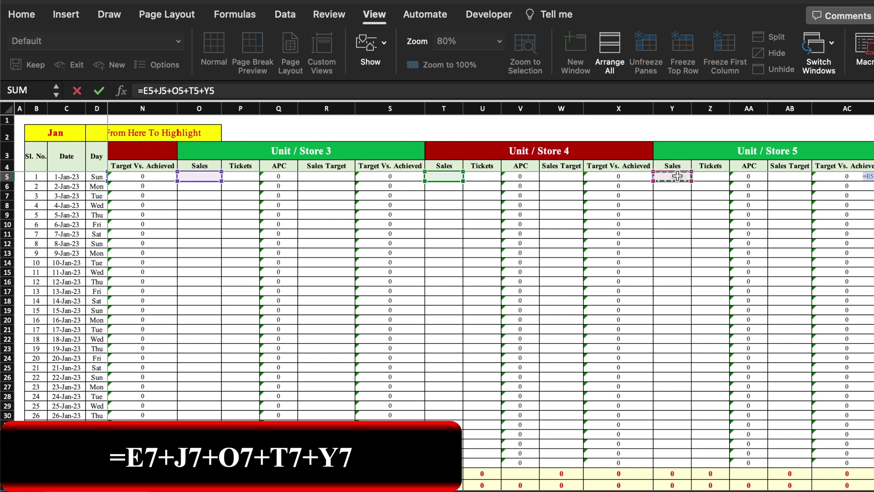
key(Return)
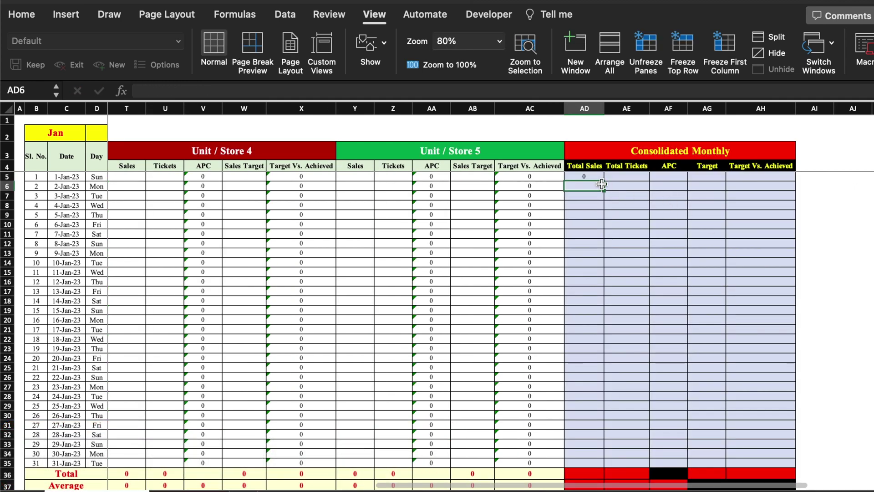
click(594, 176)
drag(604, 180, 637, 182)
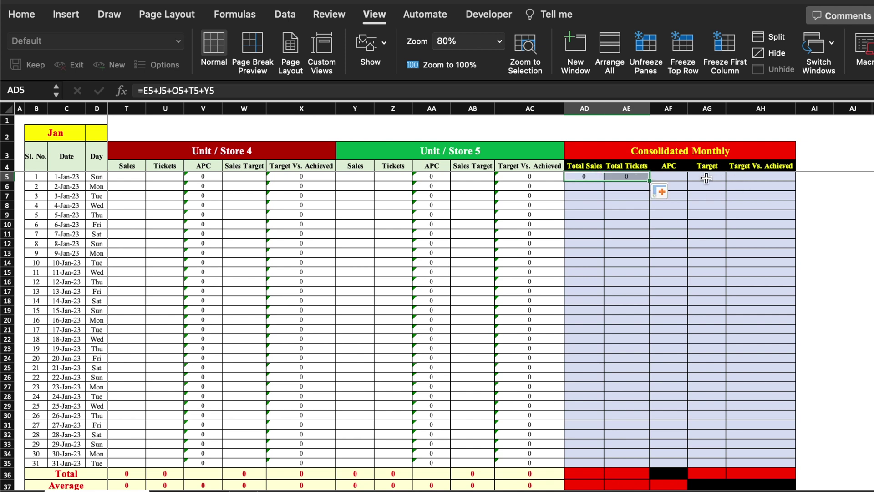
drag(651, 180, 774, 181)
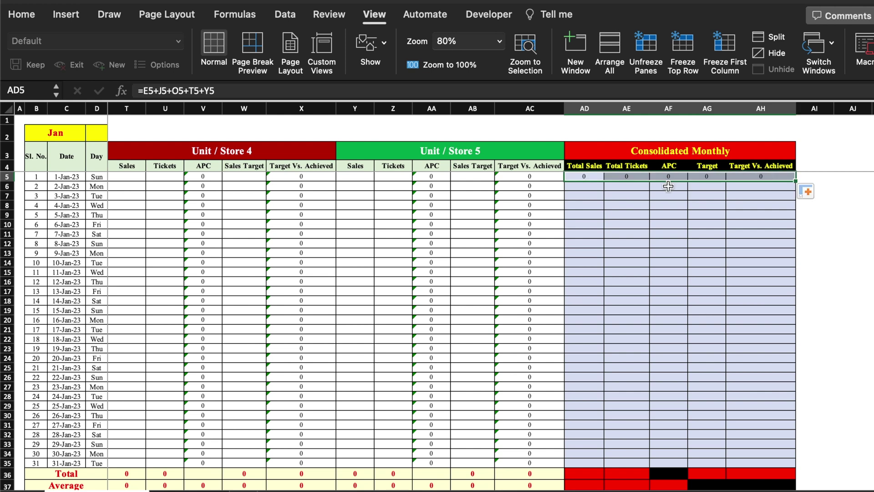
- Replace the consolidated APC formula in AF5 with =AD5/AE5
click(667, 176)
key(Delete)
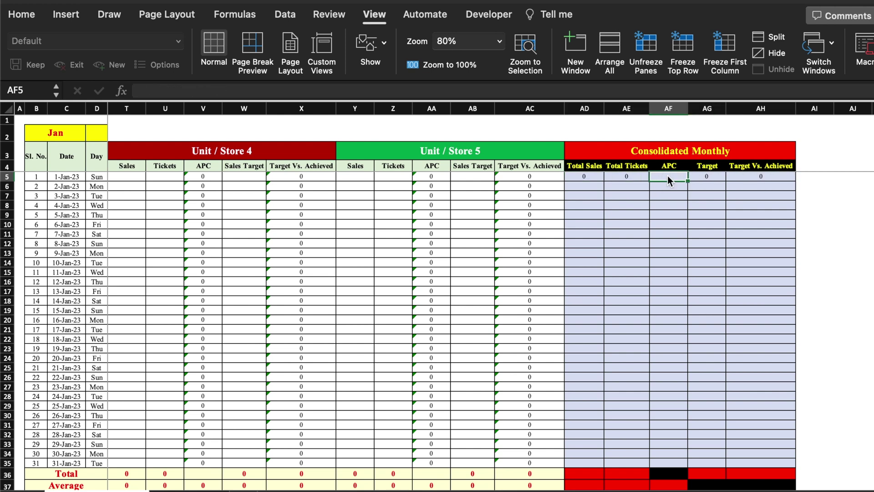
text(=)
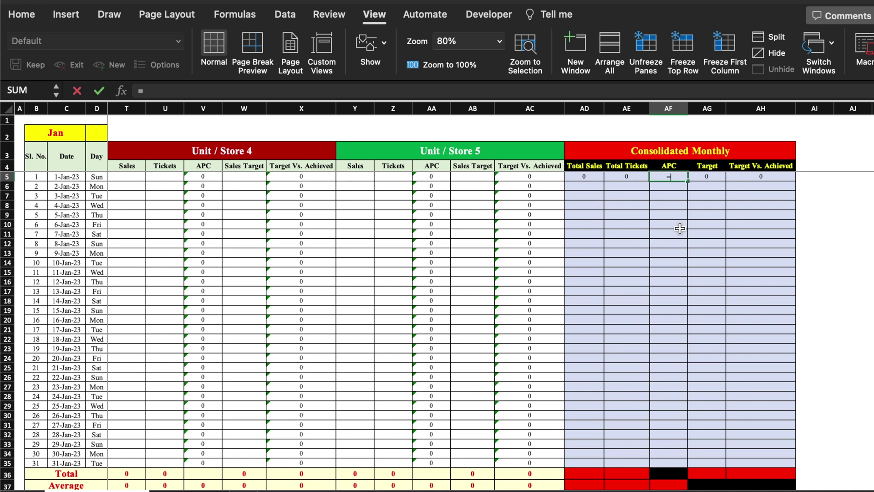
click(592, 177)
text(/)
click(632, 176)
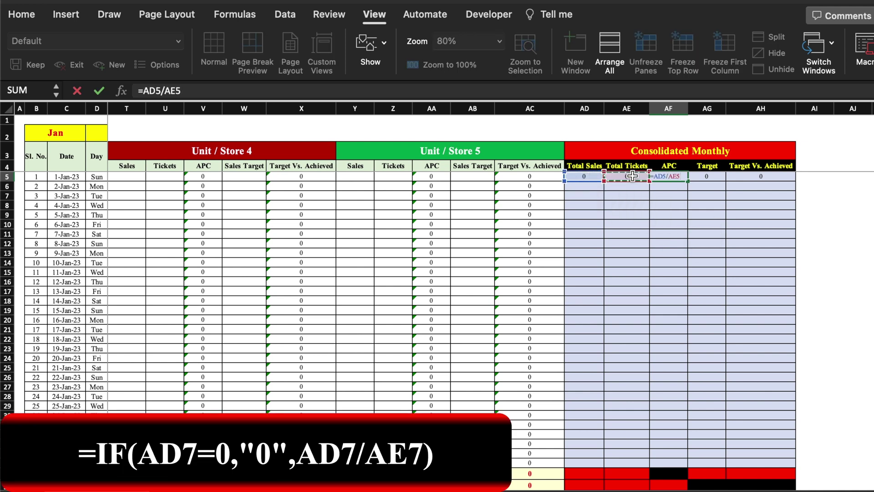
key(Return)
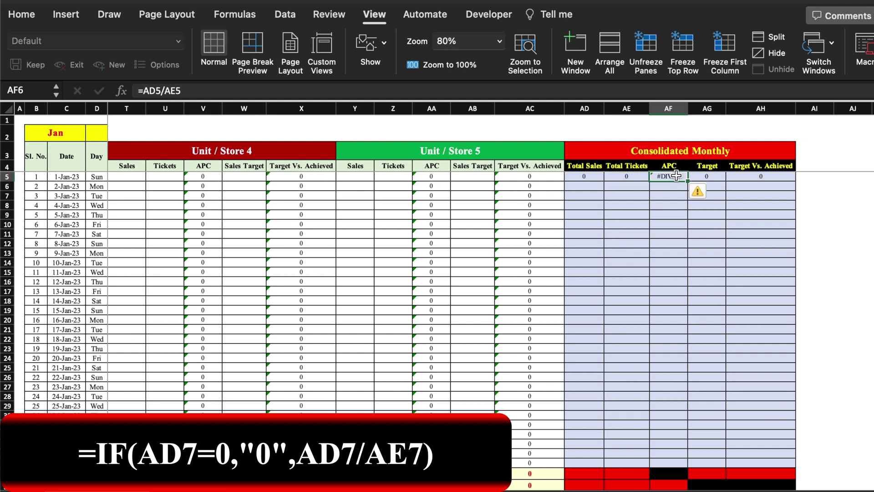
- Change the consolidated APC formula in AF5 to =IF(AD5=0,"0",AD5/AE5)
click(144, 93)
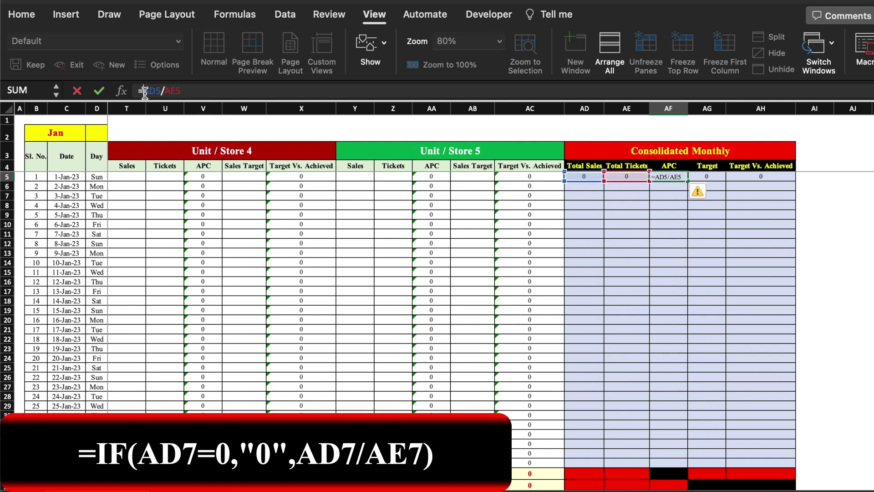
text(if()
click(585, 177)
text(=0,)
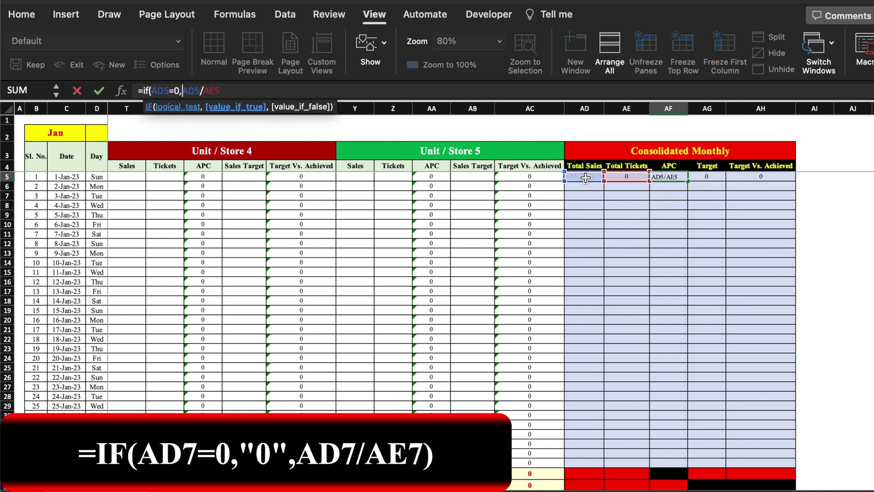
text("0)
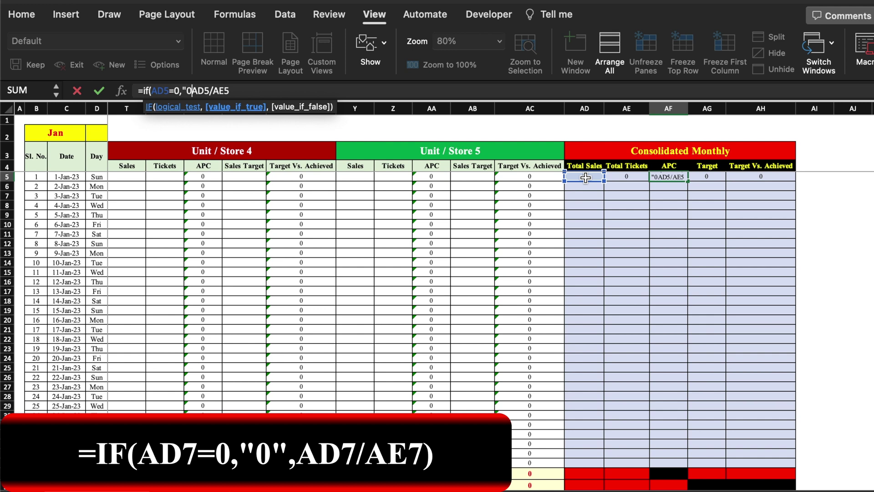
text(",AD5/AE5)
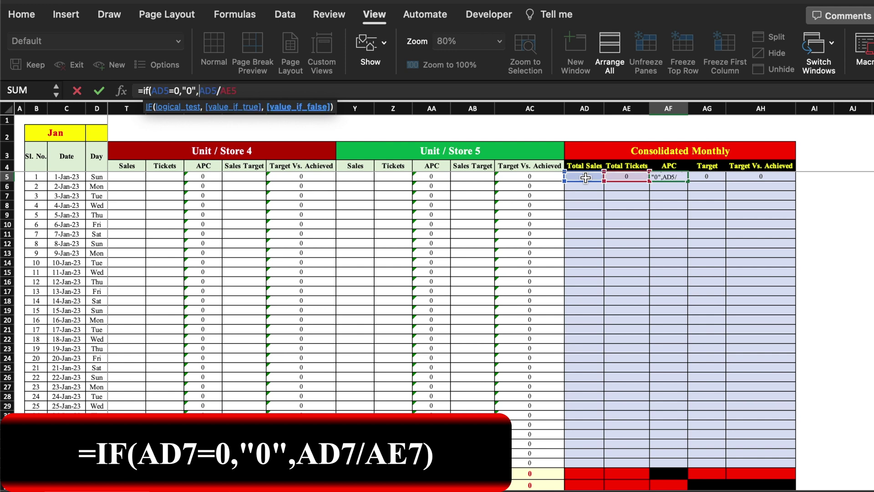
text())
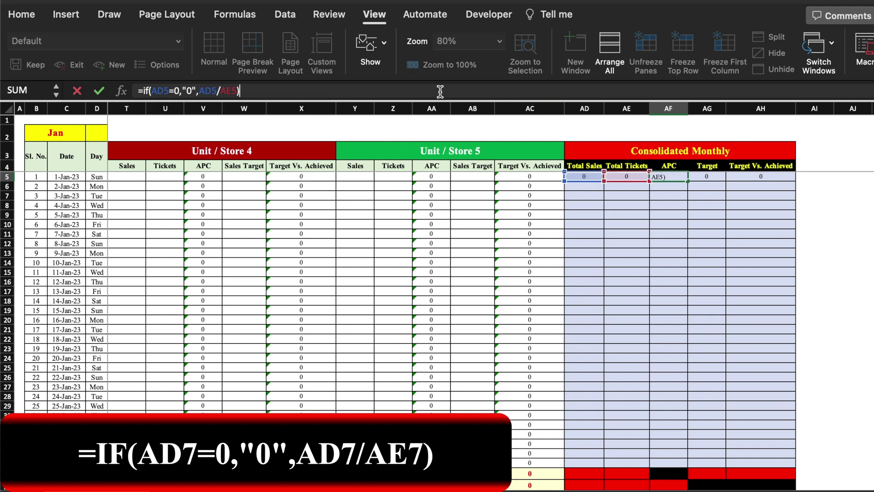
key(Return)
- Fill the consolidated formulas in AD5:AH5 down through row 35
drag(585, 176, 755, 177)
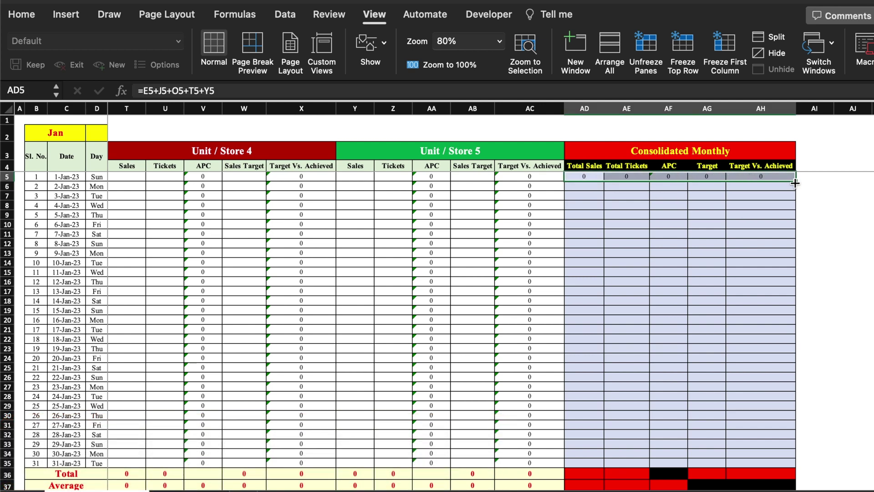
double_click(794, 183)
scroll(584, 319, down, 3)
- Total the consolidated sales in AD36 with =SUM(AD5:AD35)
click(584, 388)
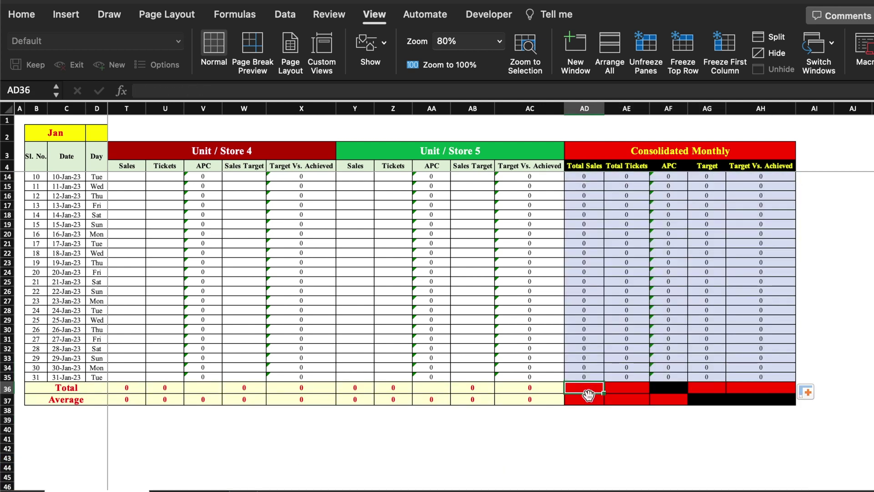
key(Down)
click(586, 389)
text(=sum()
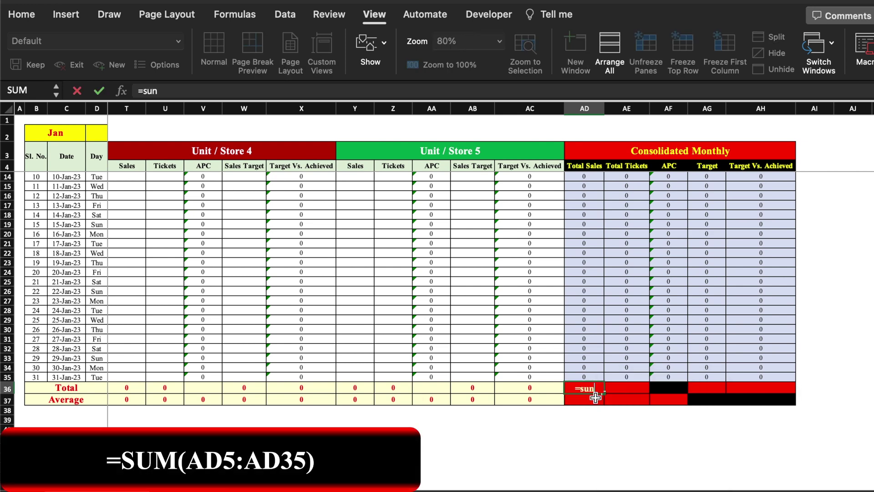
scroll(595, 398, up, 3)
drag(587, 178, 597, 463)
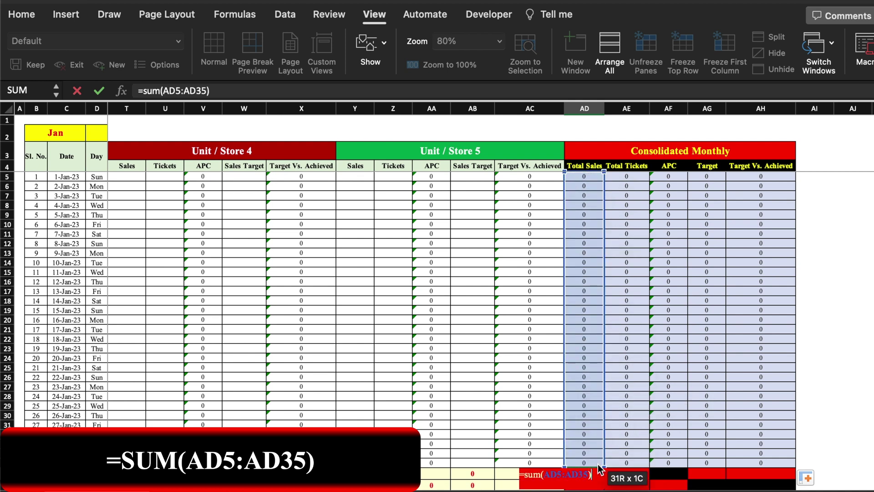
key(Return)
- Copy the consolidated total formula to Total Tickets in AE36 and to Target and Target Vs. Achieved in AG36:AH36
drag(604, 432, 630, 430)
click(630, 430)
key(ctrl+c)
drag(707, 426, 748, 426)
key(ctrl+v)
- Average the consolidated sales in AD37 with =AVERAGE(AD5:AD35) and fill the formula across to AF37
click(592, 438)
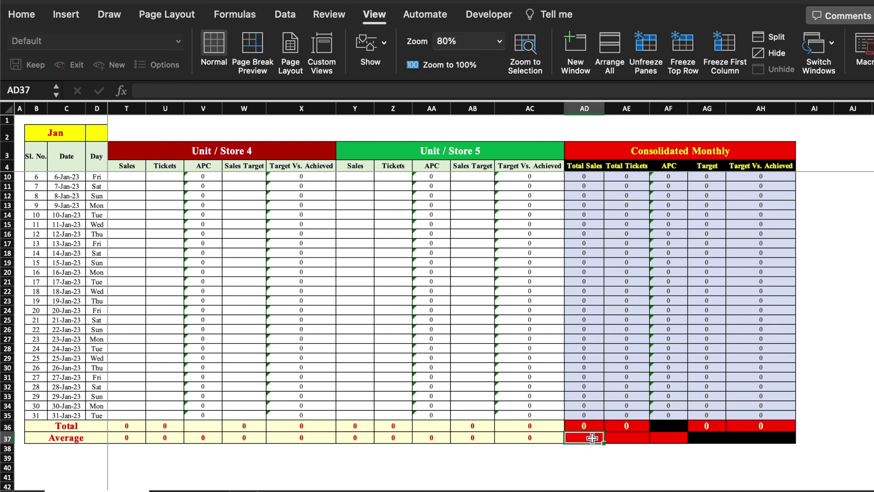
text(=average()
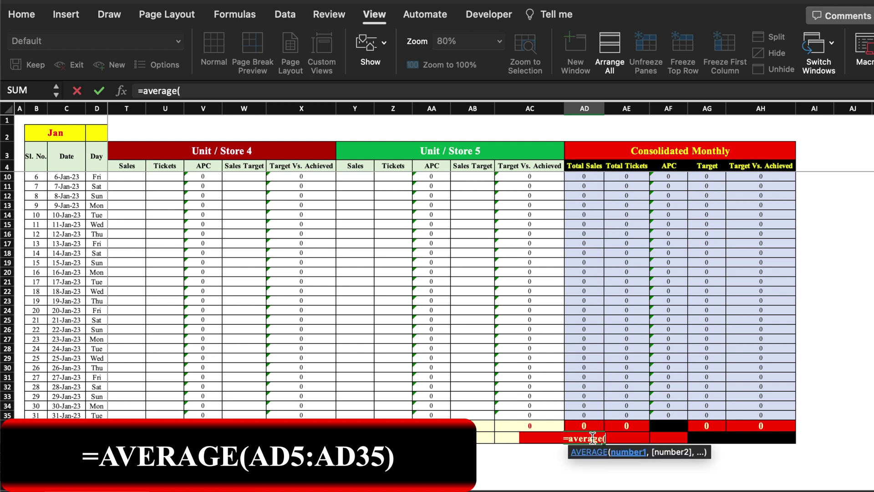
scroll(609, 387, up, 2)
drag(588, 179, 587, 457)
text())
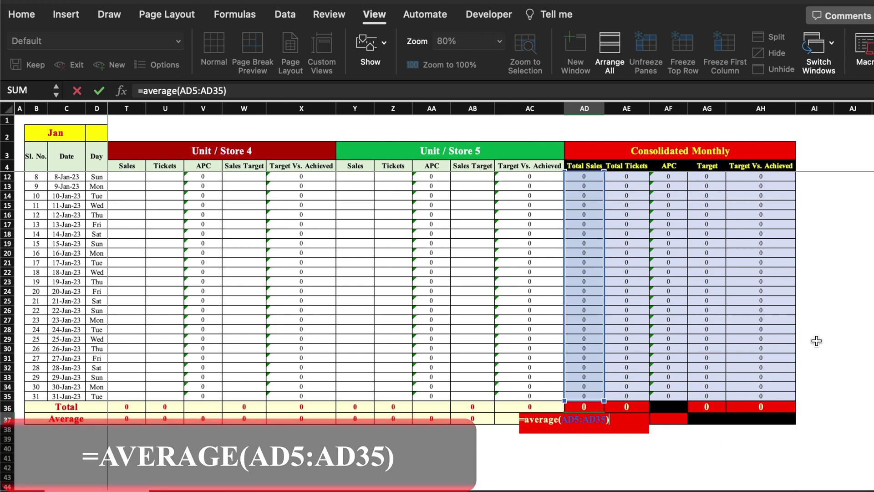
key(Return)
click(596, 418)
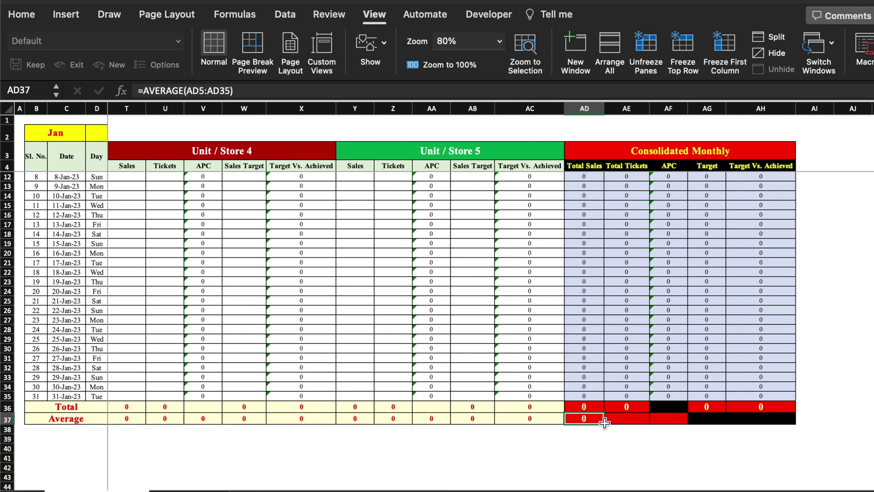
drag(603, 423, 676, 424)
- Change the consolidated APC average in AF37 to =IF(AD36=0,"0",AVERAGE(AF5:AF35))
click(668, 418)
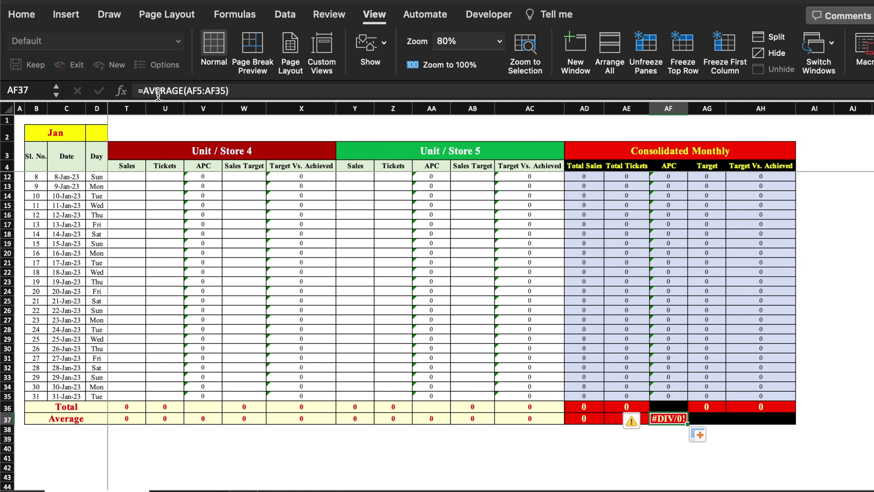
click(143, 89)
text(if()
click(585, 407)
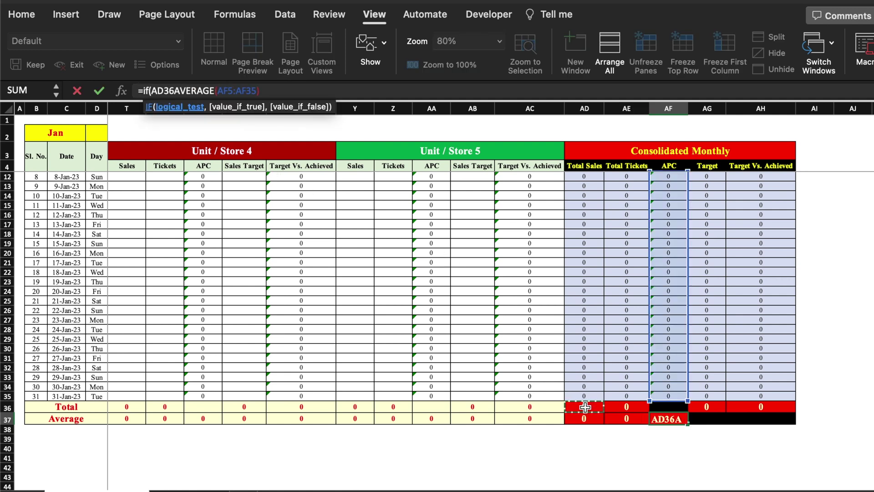
text(=0,")
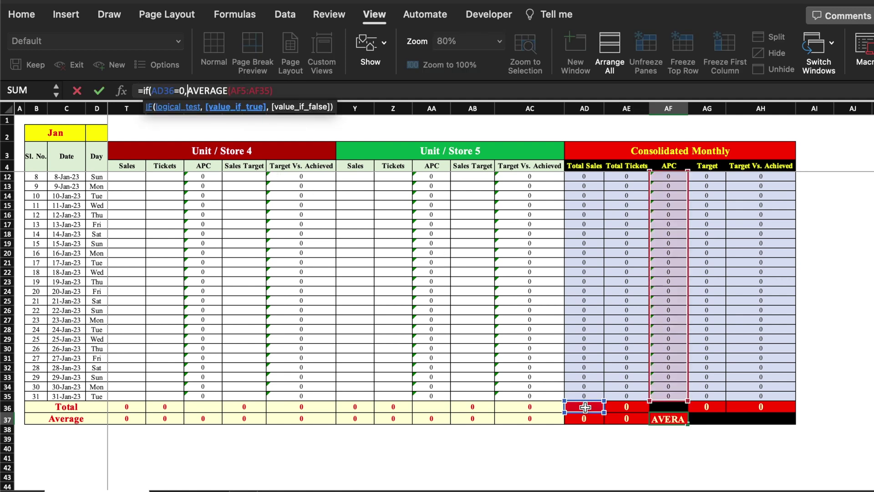
text(0")
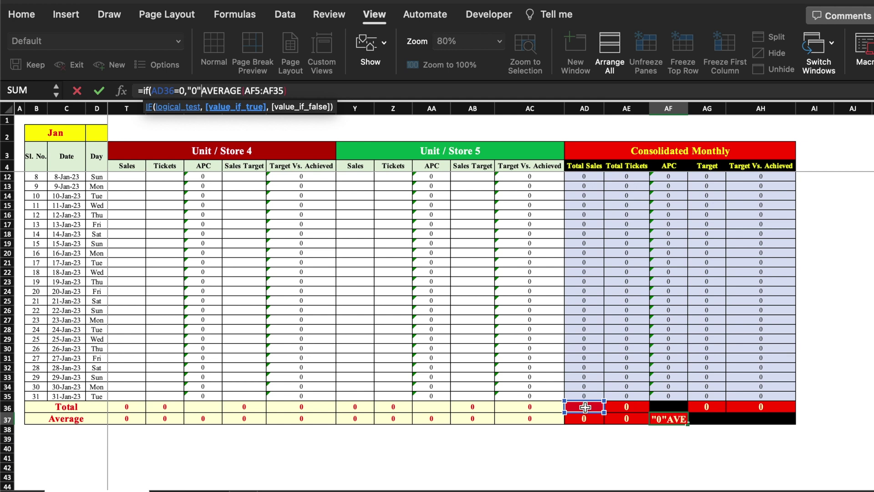
text(,)
click(378, 91)
text())
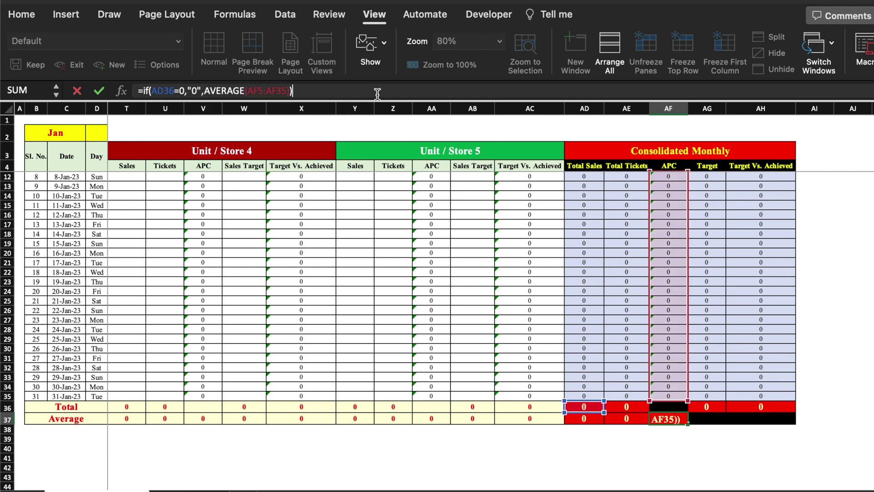
key(Return)
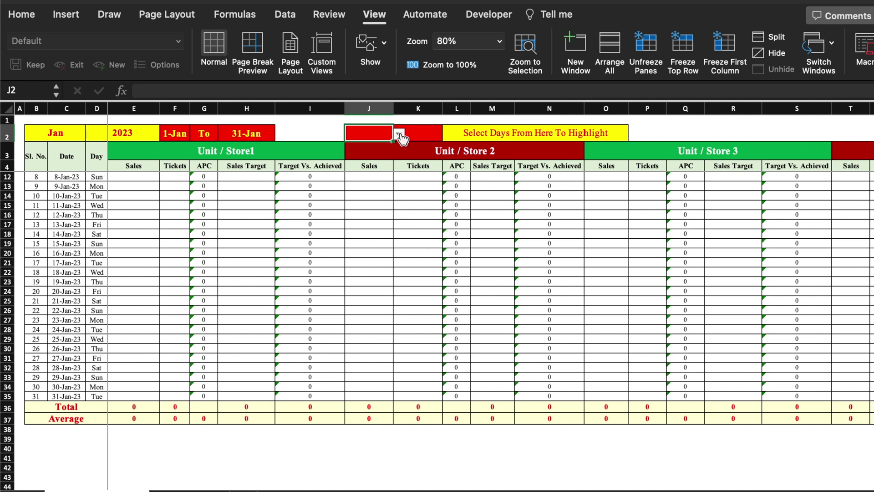
- Choose Sat in J2 and Sun in K2 as the days to highlight
click(399, 133)
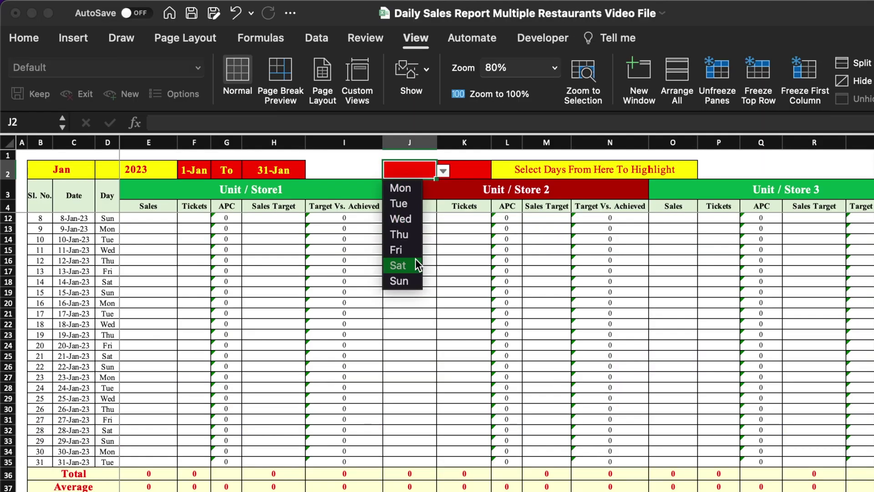
click(375, 220)
click(435, 134)
click(450, 134)
click(453, 280)
click(343, 412)
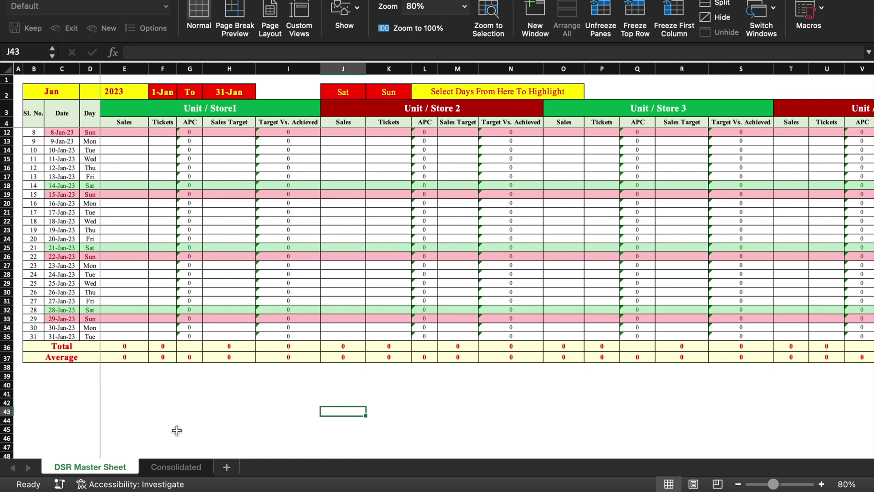
- Add twelve new worksheets, Sheet1 to Sheet12, after the Consolidated sheet
click(176, 467)
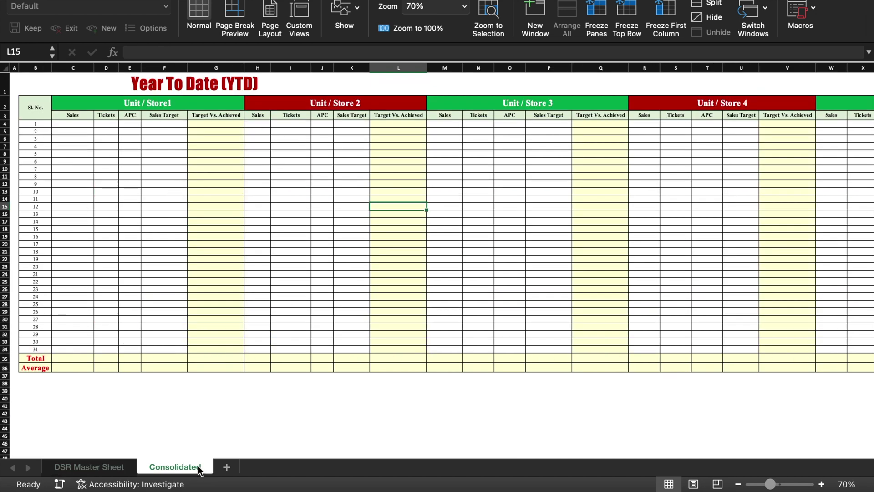
click(226, 466)
click(280, 467)
click(333, 467)
click(389, 467)
click(443, 467)
click(497, 467)
click(551, 467)
click(604, 467)
click(658, 467)
click(711, 467)
click(819, 467)
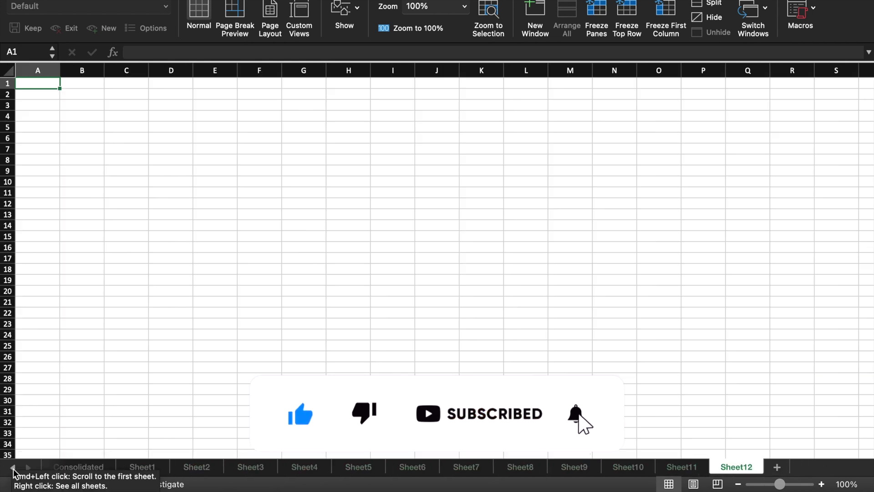
- On Sheet1, start the list of sheet names with DSR Master Sheet in A1 and Consolidated in A2
click(13, 468)
click(245, 468)
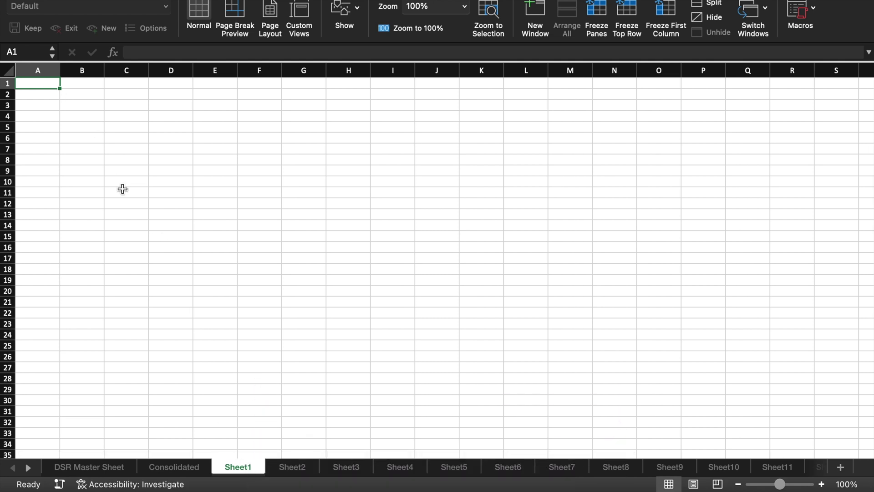
text(DSR Master Sheet)
key(Return)
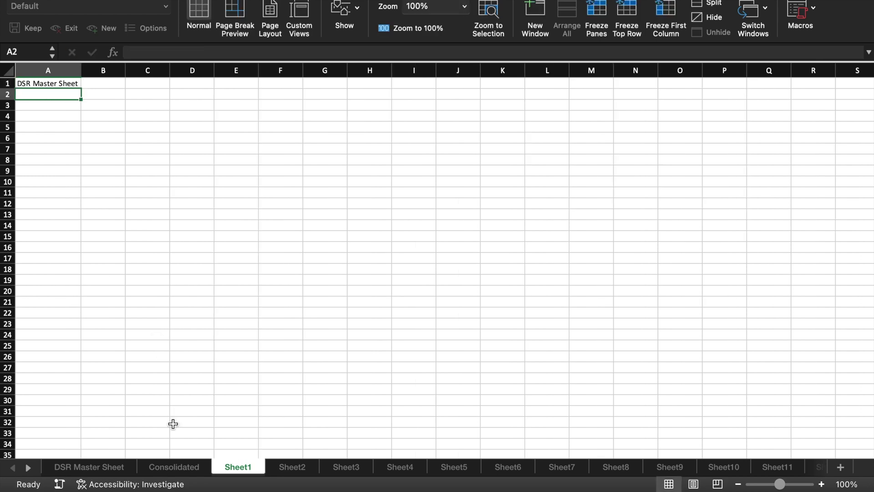
text(Consolidated)
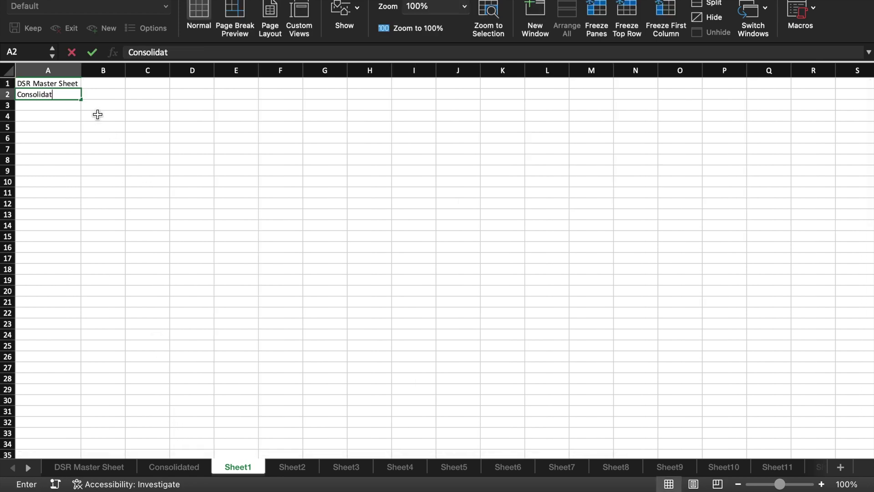
key(Return)
- Enter Jan in A3 and fill the month names down to Dec in A14
text(Jan)
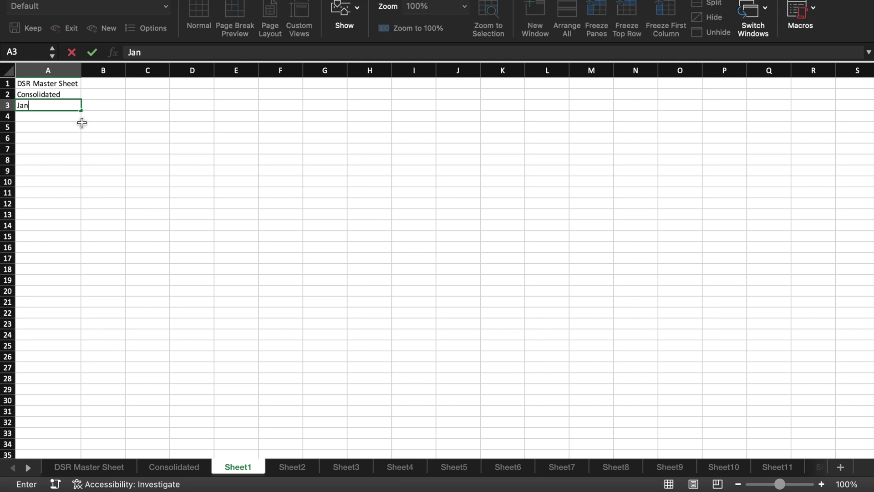
key(ctrl+Return)
drag(81, 110, 76, 230)
click(183, 239)
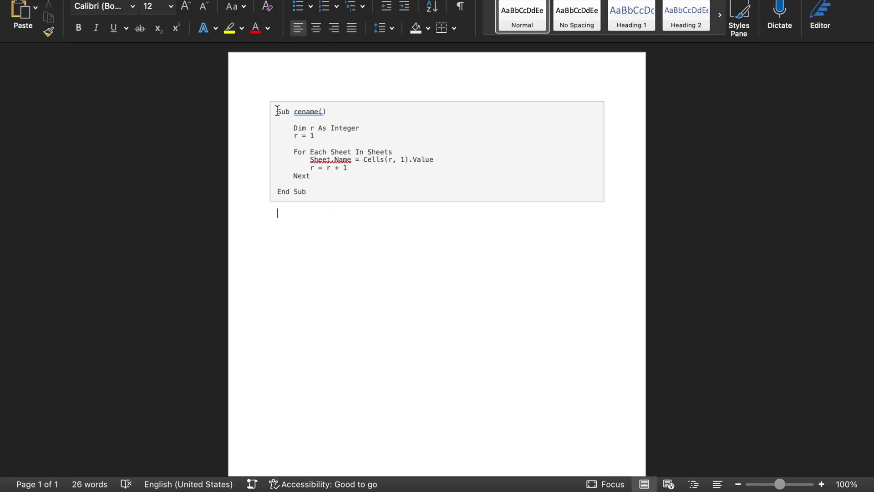
- Copy the rename() macro code from the Word document and paste it into a new VBA module in the Excel workbook
drag(277, 111, 327, 195)
key(super+c)
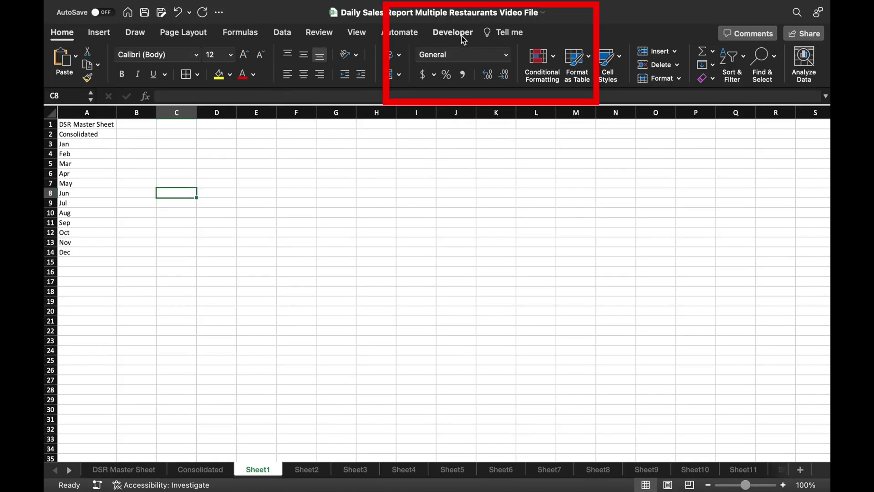
click(453, 32)
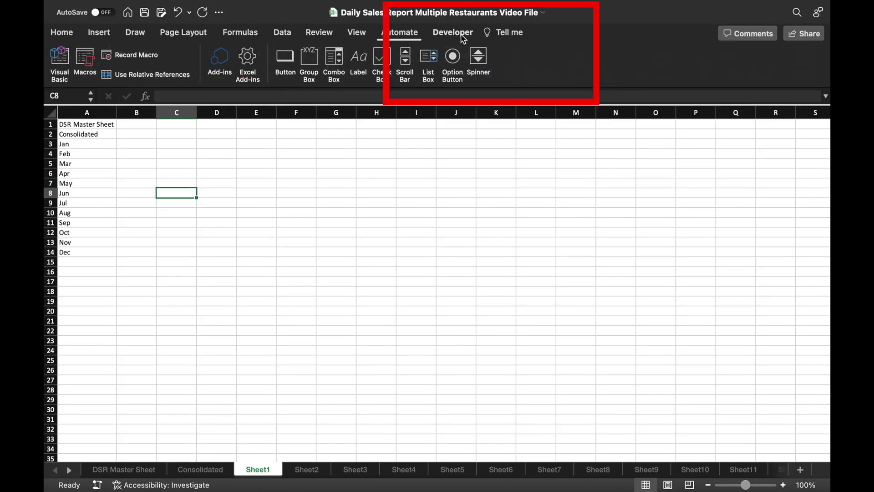
click(60, 63)
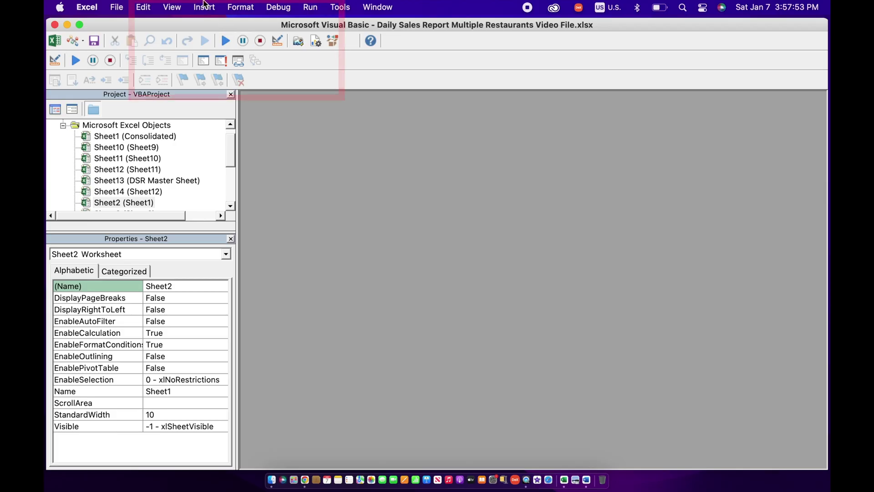
click(204, 7)
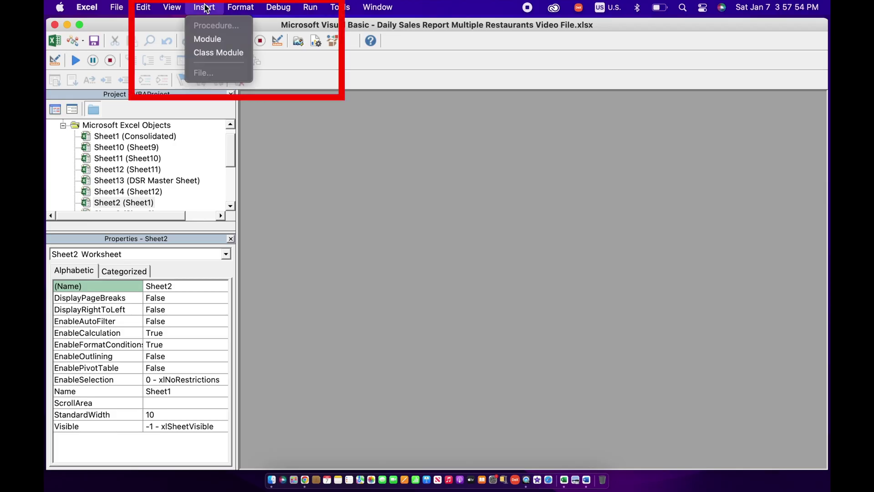
click(223, 40)
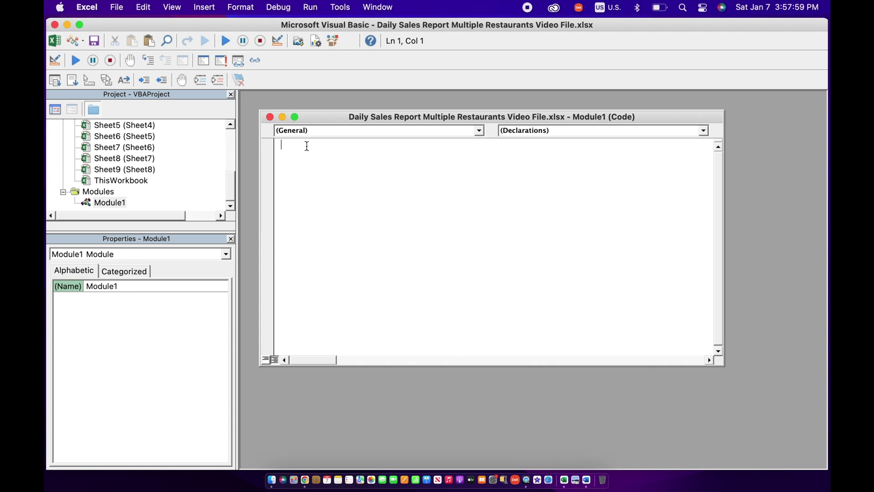
key(super+v)
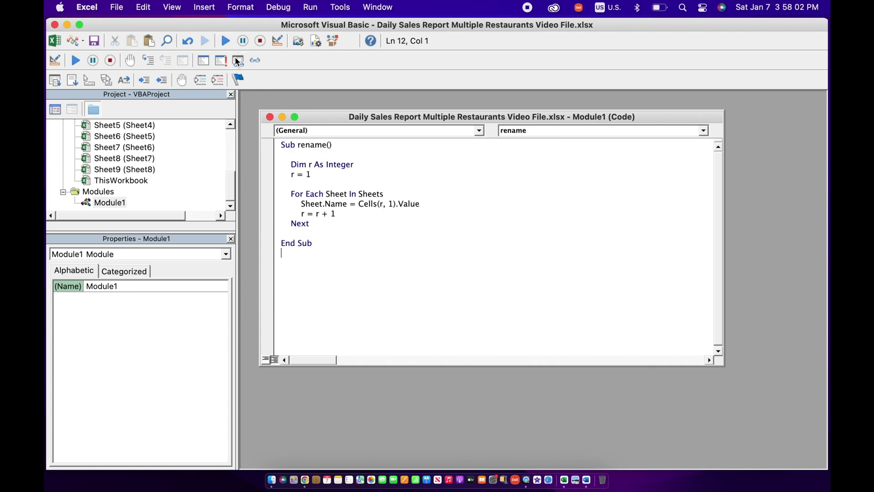
- Run the rename macro to name the sheets from the list, close the Visual Basic editor and check the sheet names
click(226, 41)
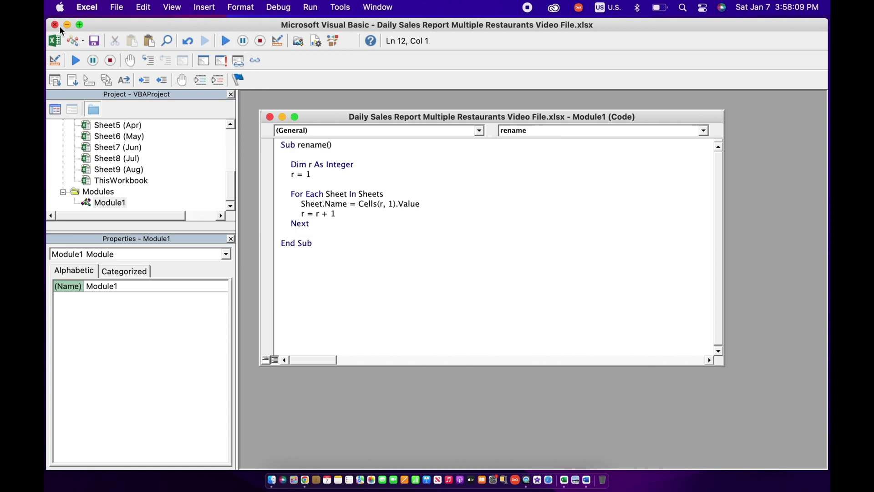
click(55, 23)
click(312, 469)
click(356, 469)
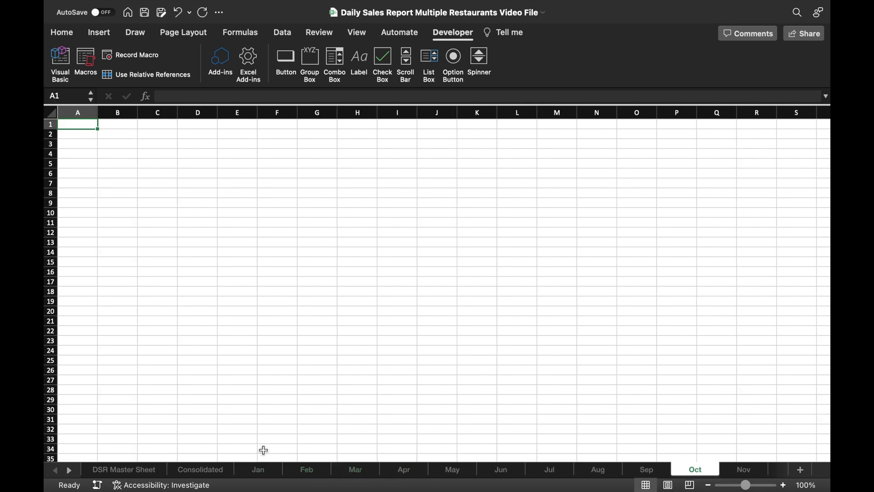
- Clear the list of sheet names from A1:A14 on the Jan sheet
click(260, 470)
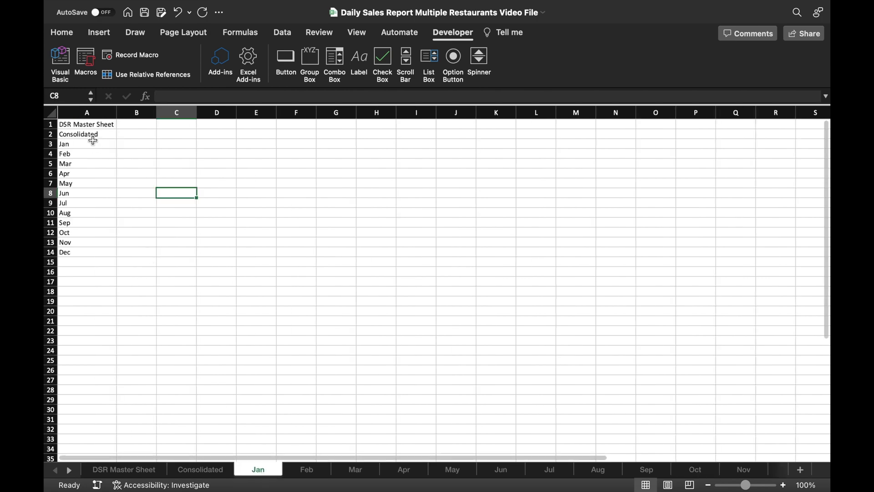
drag(91, 124, 91, 254)
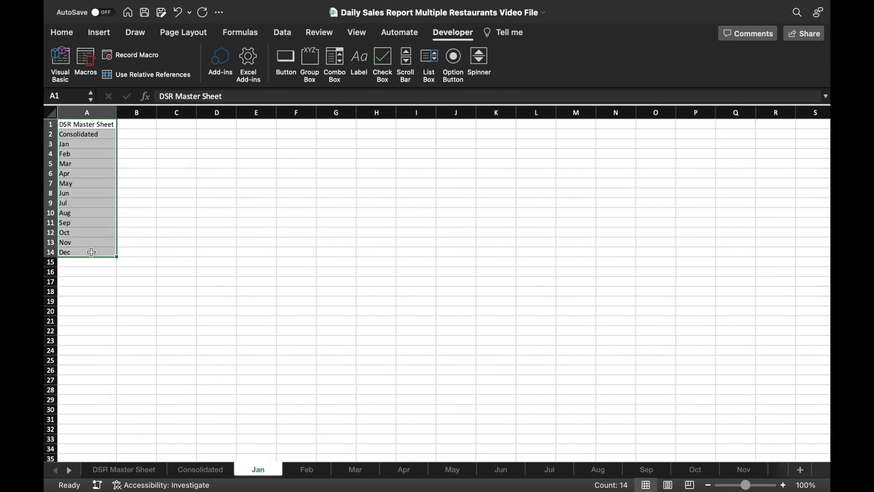
- Copy all cells of the DSR Master Sheet
click(124, 469)
click(171, 438)
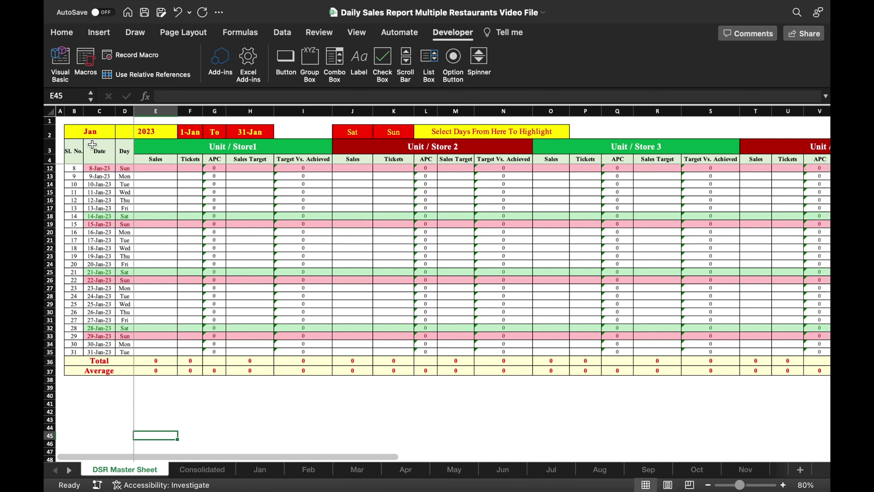
click(49, 111)
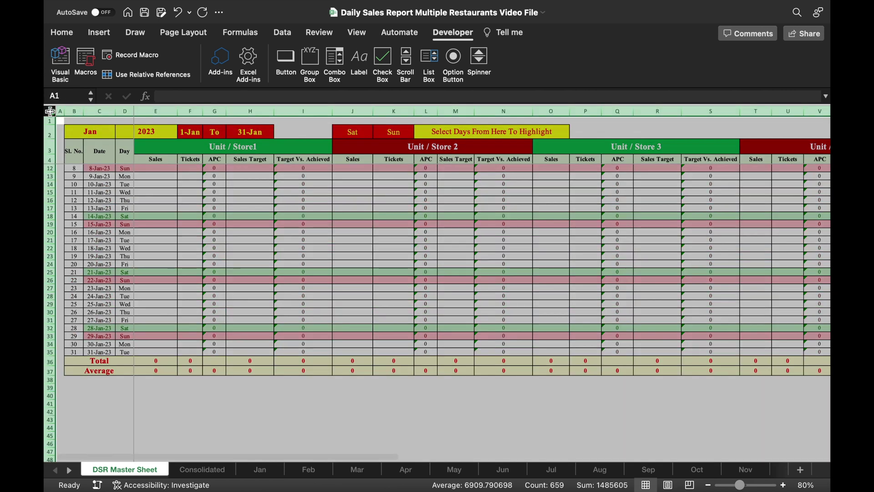
key(super+c)
- Group the Jan to Dec sheets and paste the copied master report into all of them at once
click(260, 470)
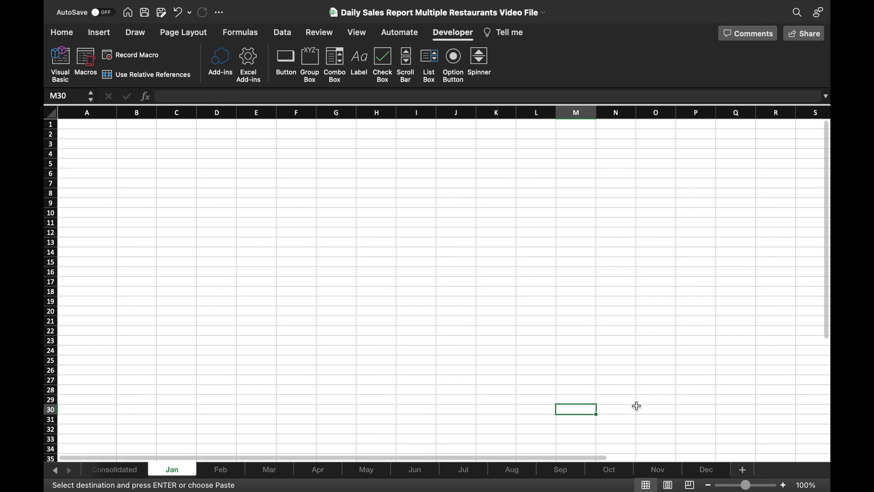
shift+click(713, 473)
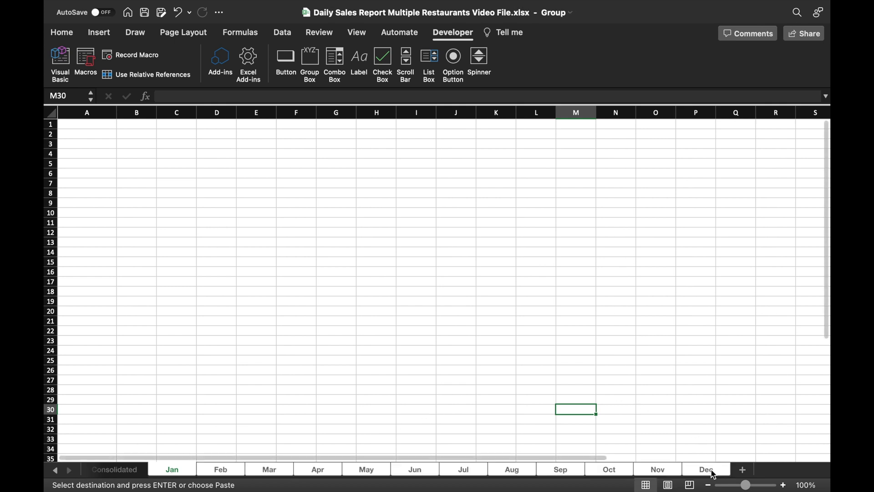
click(62, 32)
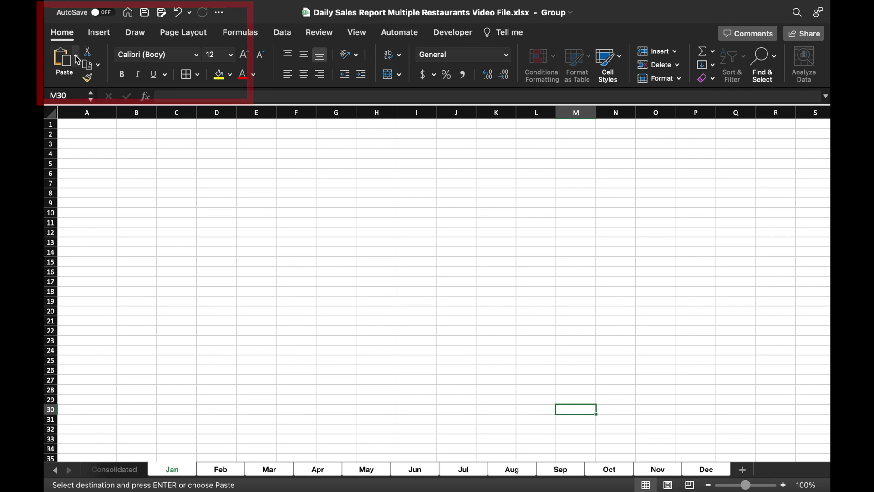
click(78, 61)
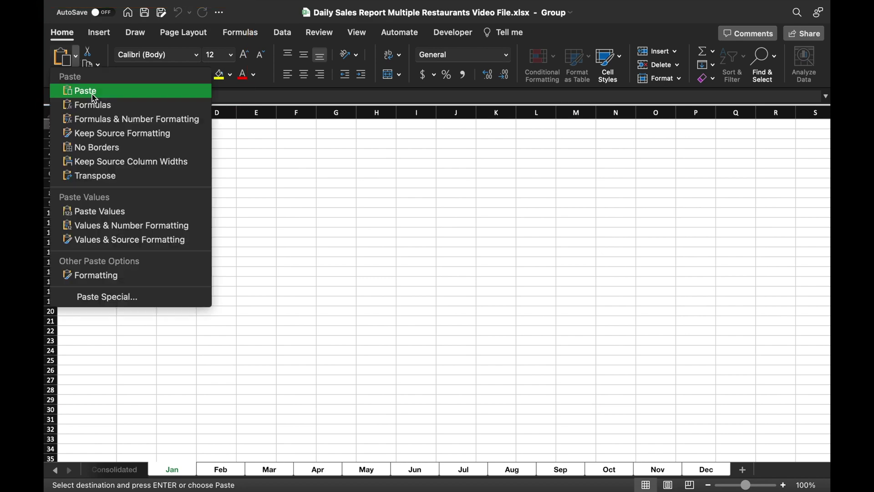
click(94, 91)
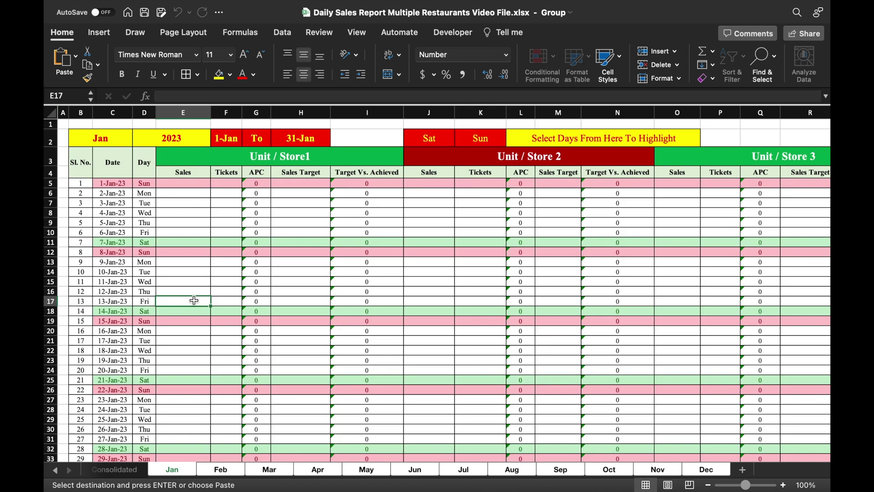
- Ungroup the month sheets and check the pasted report on individual months such as Mar
click(189, 280)
click(220, 470)
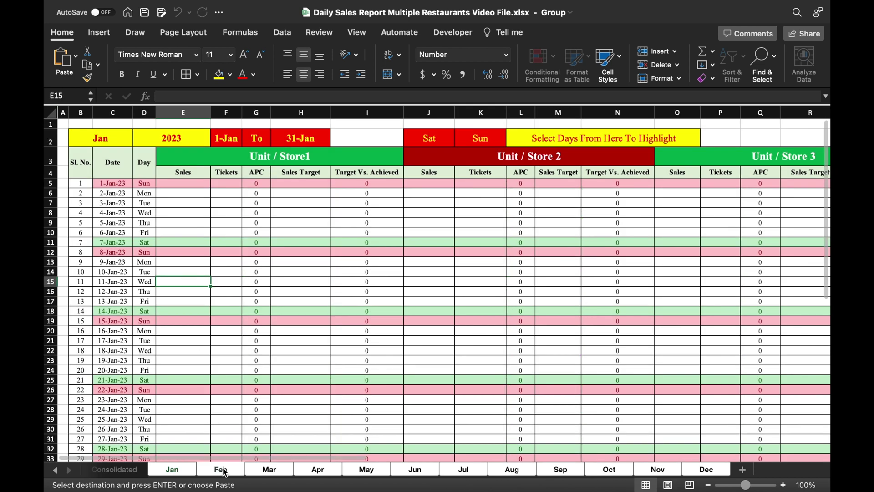
click(560, 469)
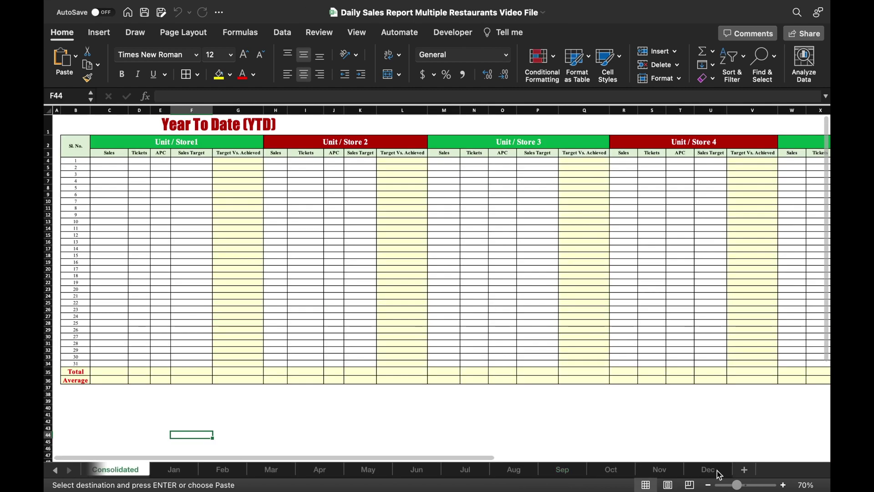
click(717, 473)
click(269, 469)
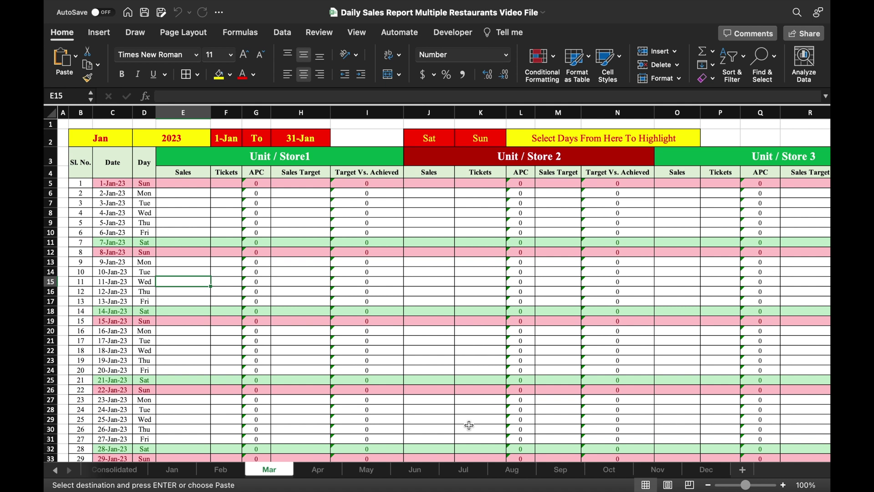
- Move the Consolidated sheet to the end of the workbook, after Dec
click(115, 469)
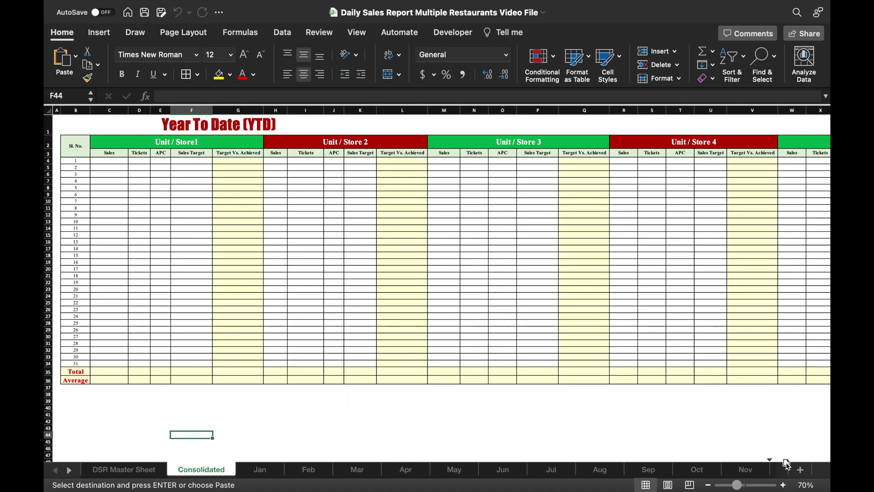
drag(790, 468, 791, 468)
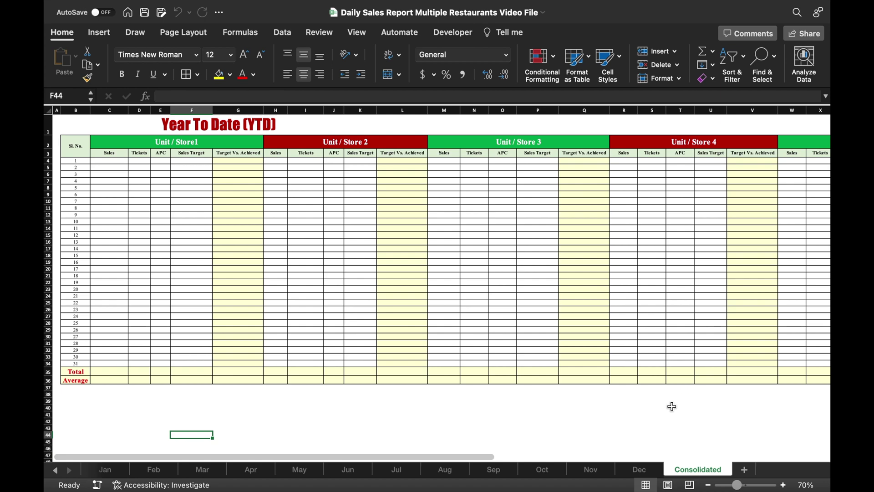
- Start a formula in cell C4 of the Consolidated sheet that adds cell E5 of Jan, Feb and Mar
click(109, 164)
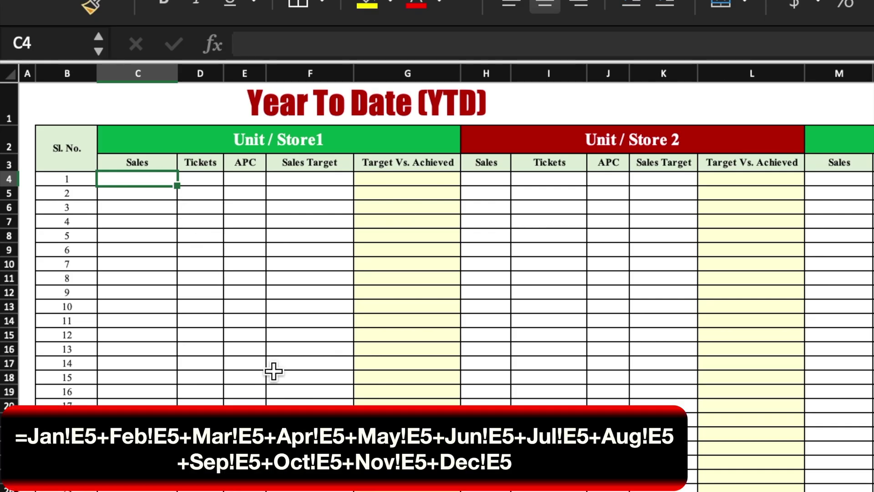
text(=Jan!)
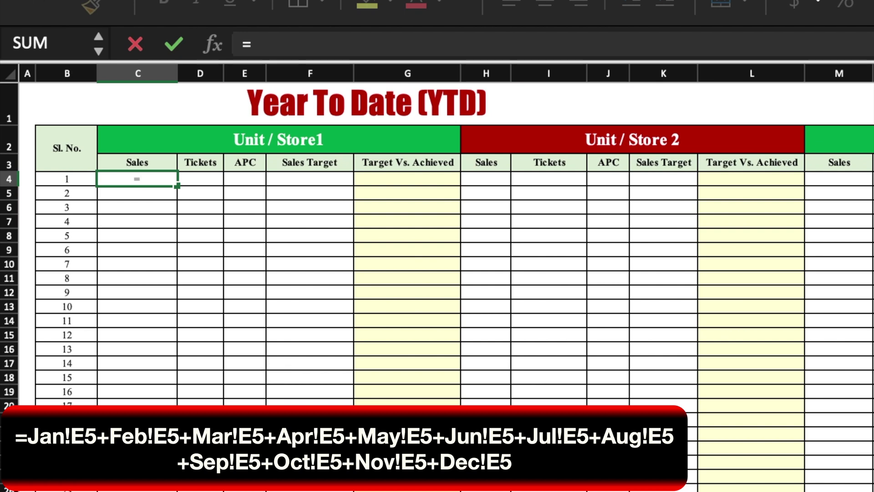
click(205, 396)
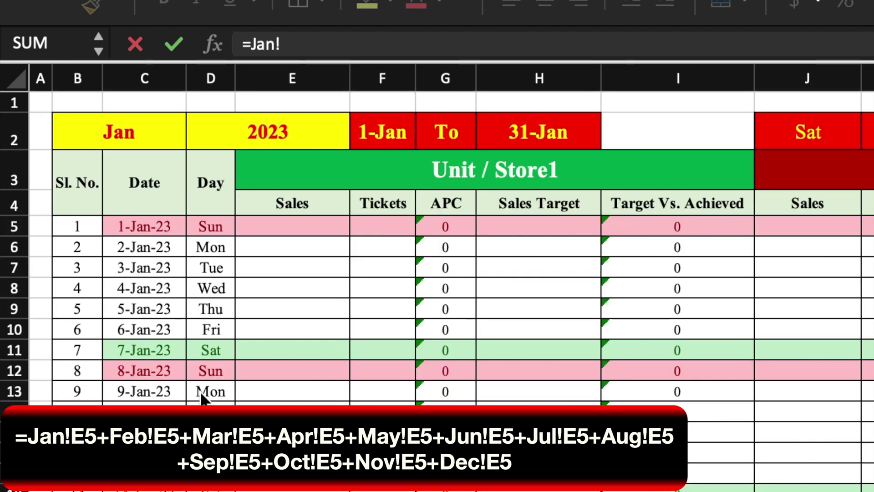
click(295, 223)
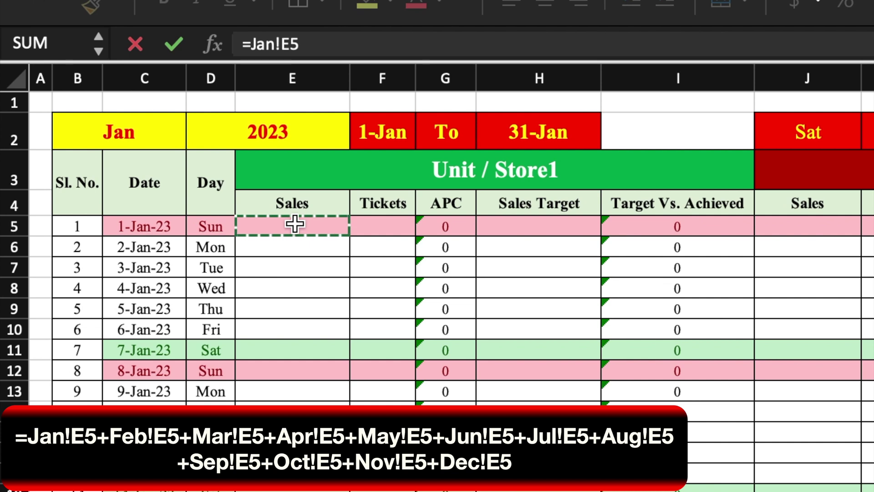
text(+)
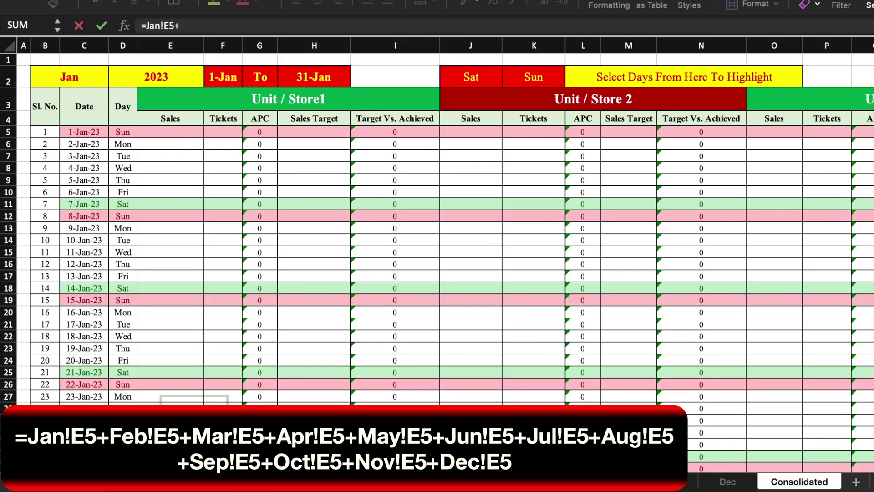
click(182, 481)
click(176, 133)
text(+)
click(214, 482)
click(186, 130)
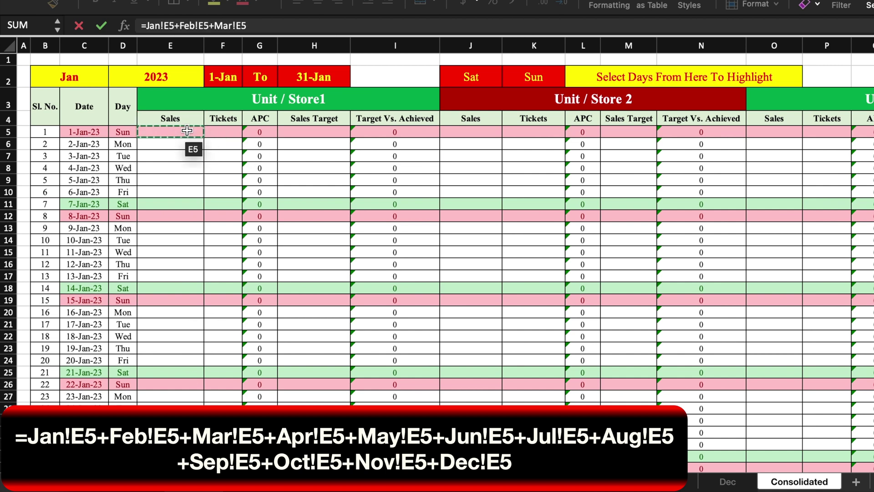
- Extend the C4 formula with cell E5 of the Apr, May, Jun, Jul and Aug sheets
text(+)
text(Apr!)
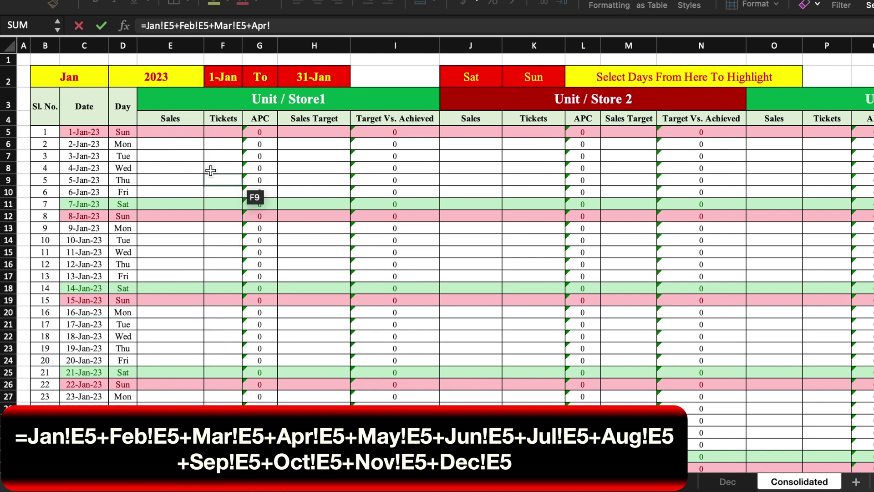
text(E5+May!)
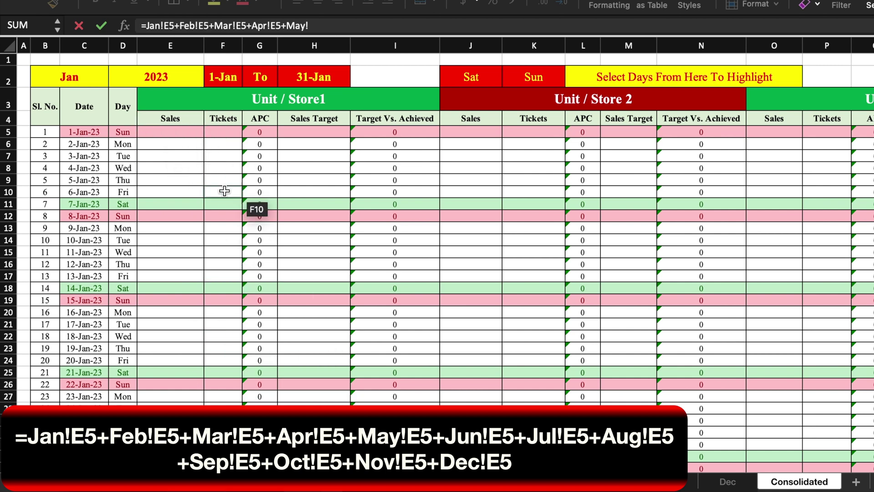
text(E5+Jun!E5)
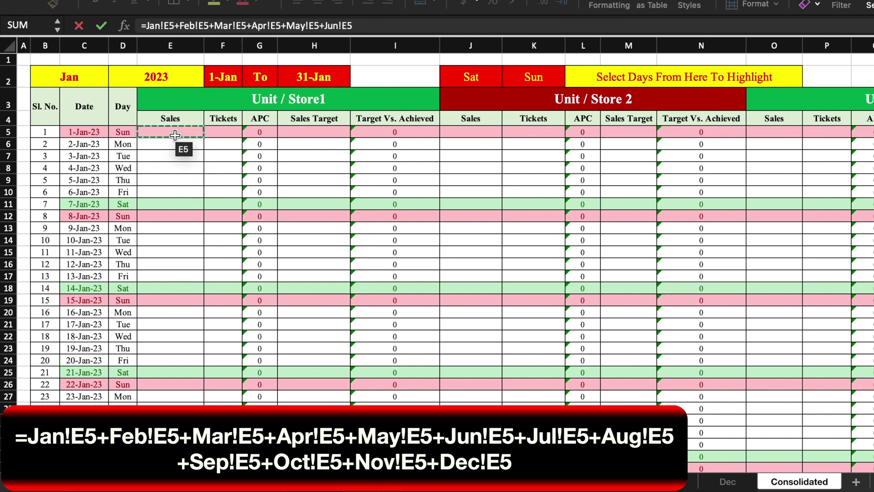
text(+Jul!E5+)
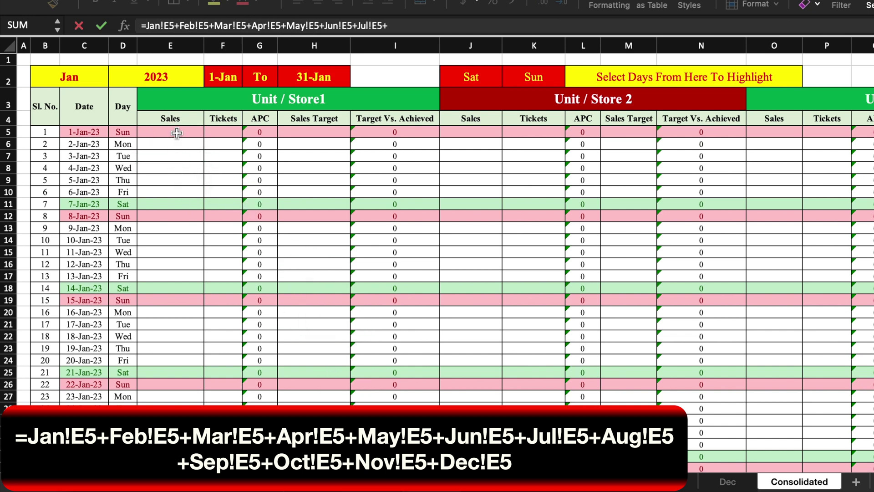
text(Aug!)
click(194, 133)
- Complete the C4 formula with E5 of Sep, Oct, Nov and Dec, and fill it over the range C4:AA34
text(+Sep!)
click(194, 133)
text(+Oct!)
click(191, 132)
text(+)
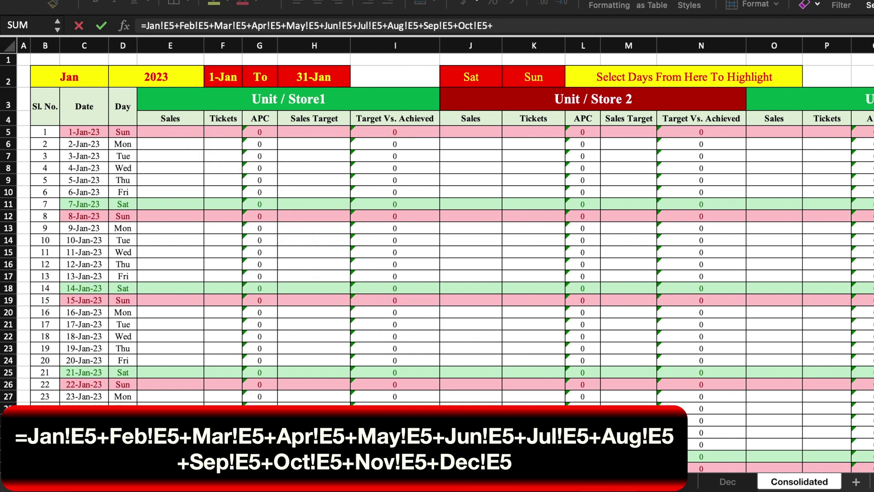
text(Nov!)
click(195, 132)
text(+Dec!)
click(195, 133)
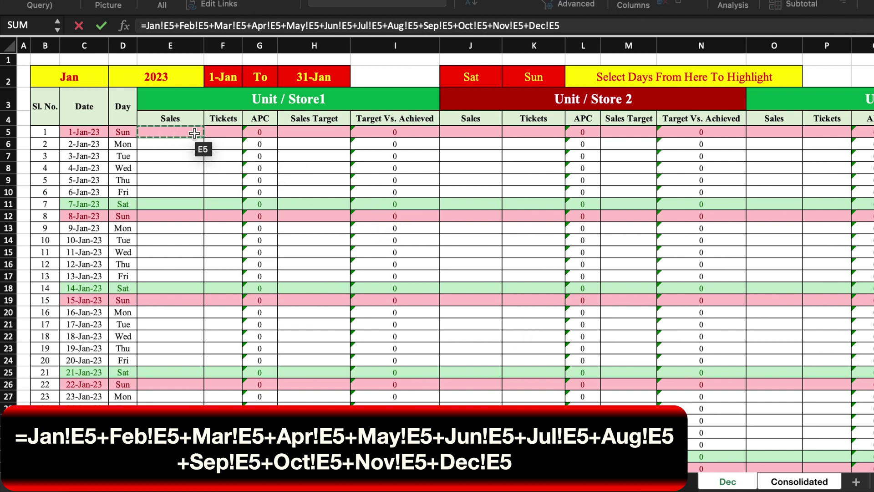
key(Return)
drag(102, 108, 748, 354)
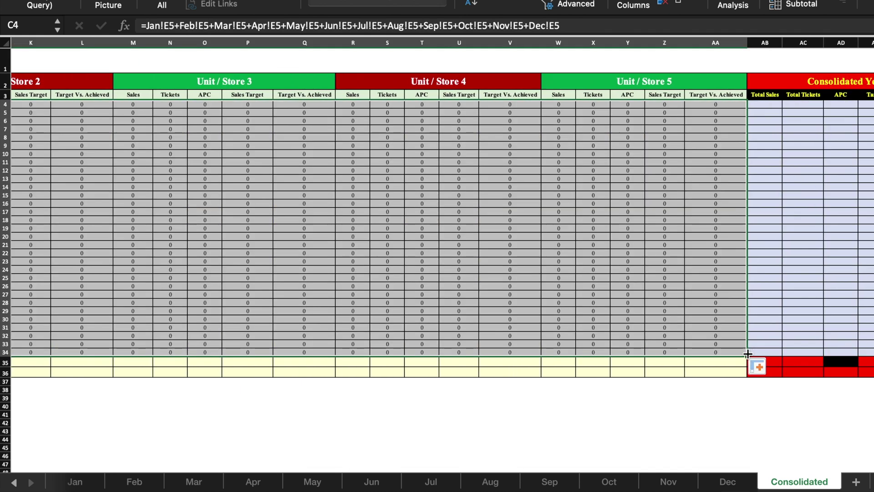
- Clear the Unit / Store1 APC cells E4:E34 on the Consolidated sheet
click(570, 465)
scroll(570, 466, left, 15)
click(142, 104)
drag(143, 105, 142, 352)
key(Delete)
- Enter the APC formula =C4/D4 in cell E4 under Unit / Store1
click(145, 103)
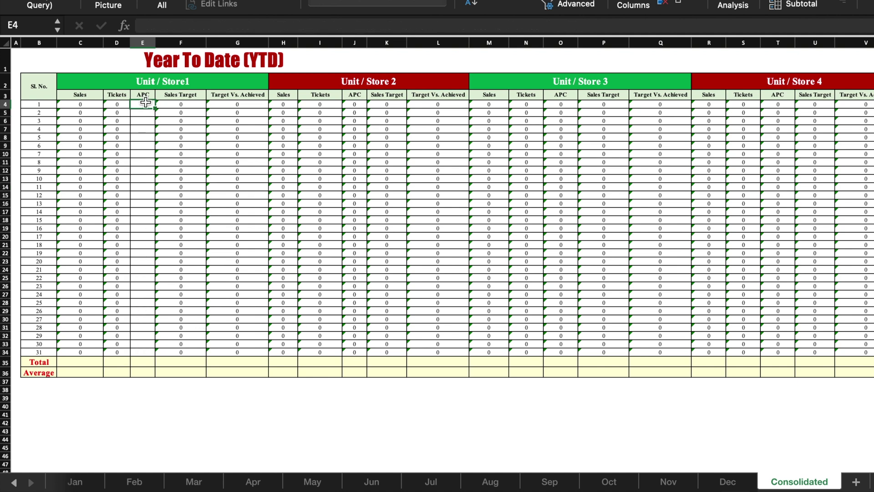
click(89, 104)
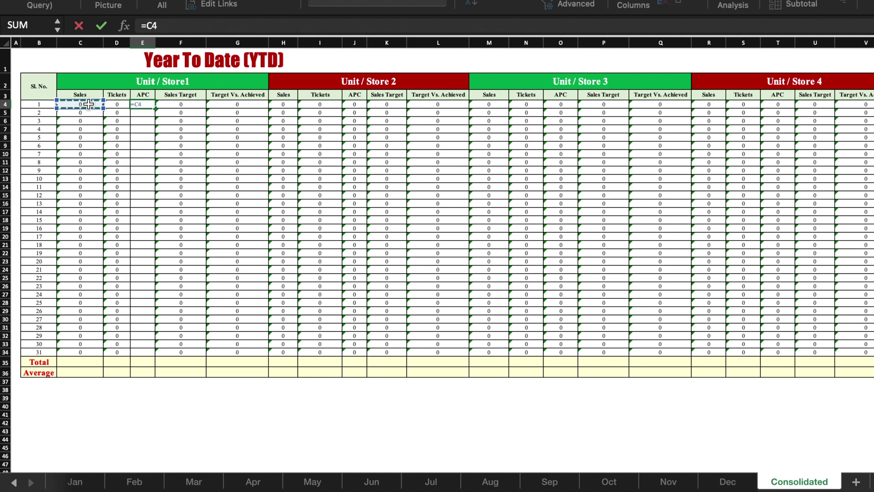
text(/)
click(116, 105)
key(Return)
- Change the E4 formula to =IF(C4=0,"0",C4/D4)
click(143, 104)
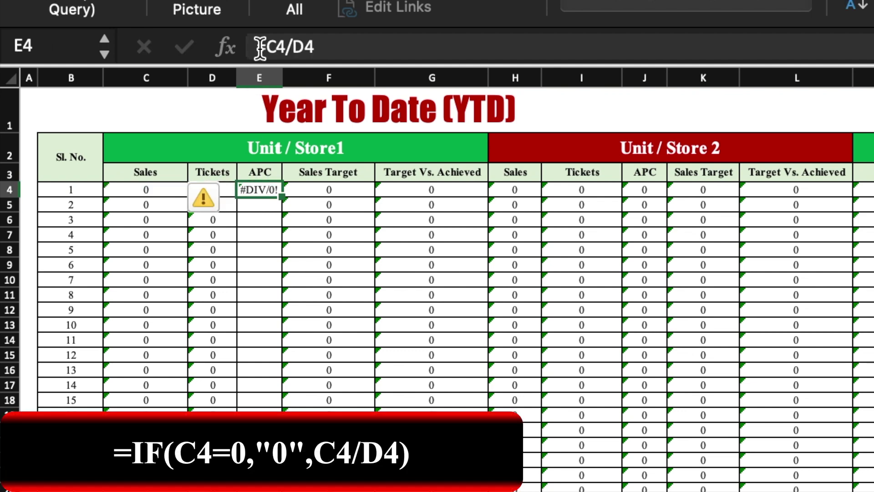
click(259, 47)
text(if()
click(160, 191)
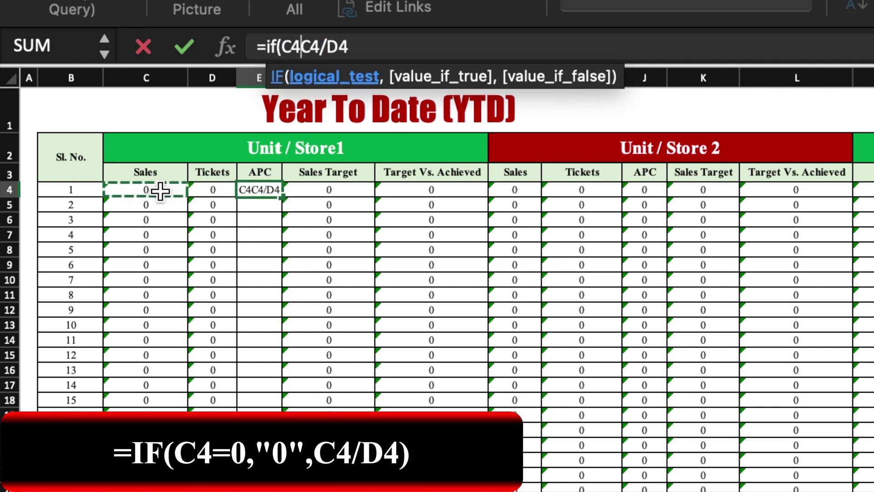
text(=0,")
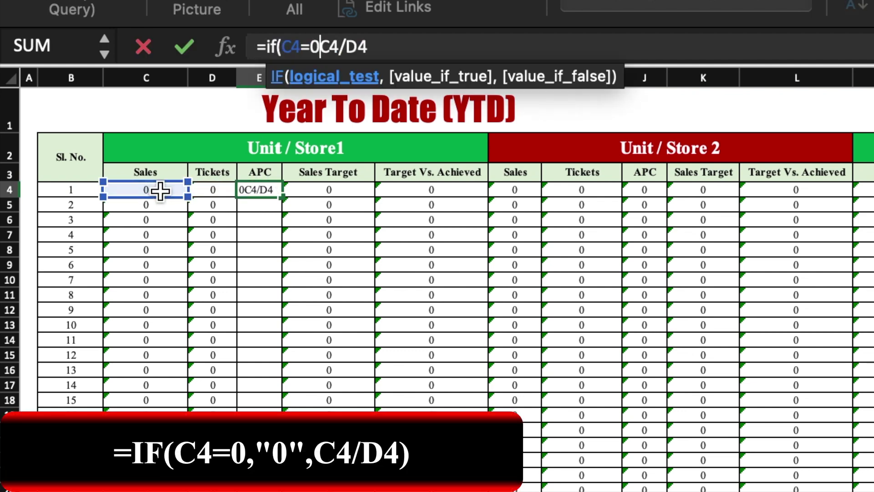
text(0)
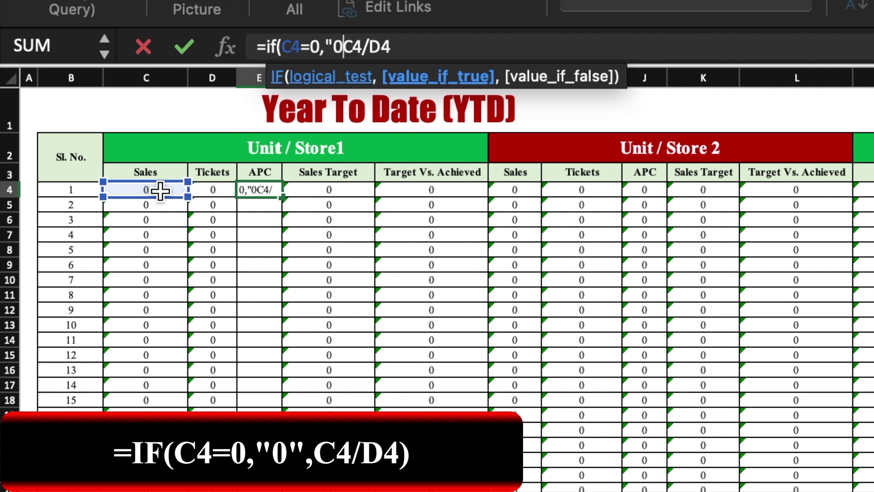
text(",)
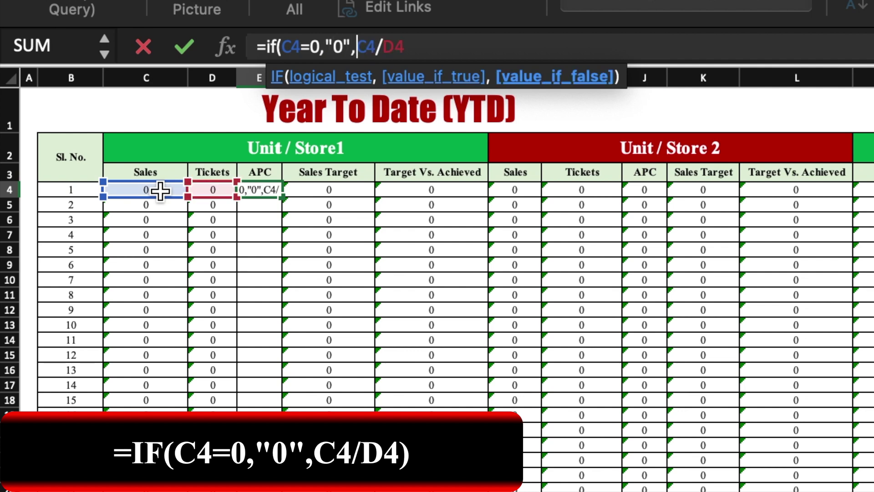
click(450, 54)
key(Return)
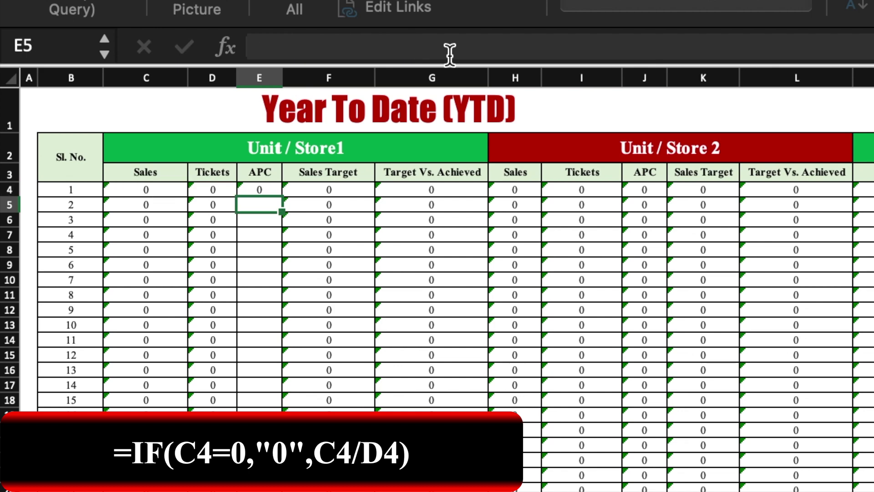
- Fill the E4 formula down to E34 and copy it into the APC columns of Stores 2, 3, 4 and 5
click(276, 191)
drag(282, 196, 259, 491)
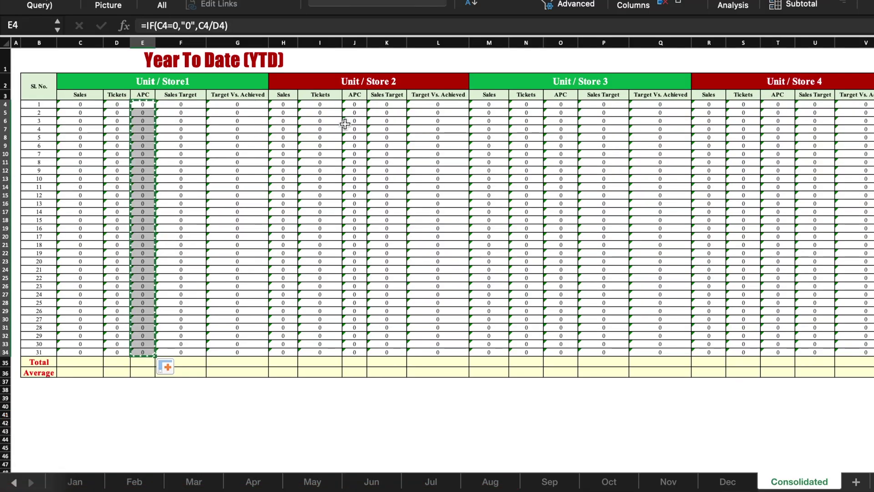
click(359, 105)
key(super+v)
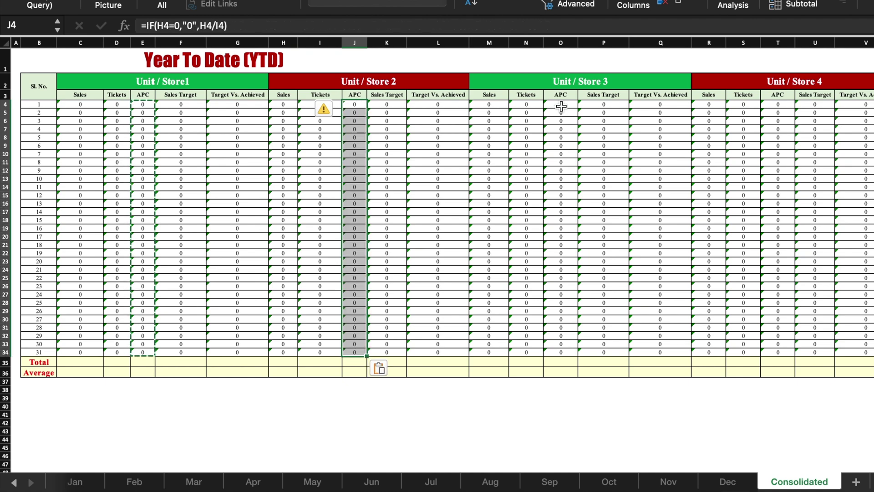
click(560, 105)
key(super+v)
click(778, 105)
key(super+v)
scroll(764, 251, right, 5)
click(726, 105)
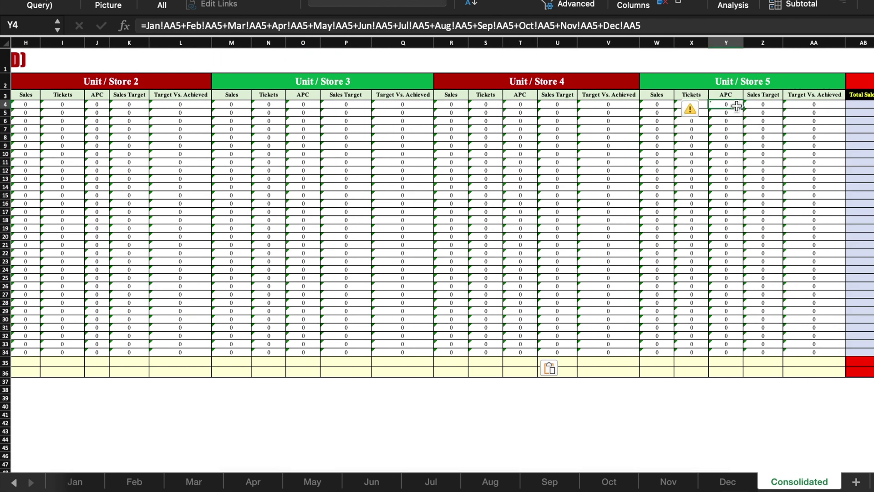
key(super+v)
click(557, 405)
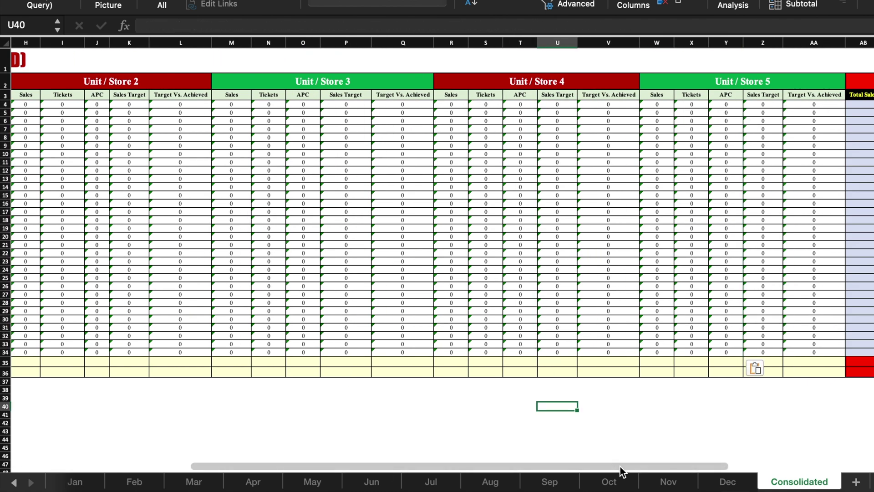
- Start the Consolidated Yearly Total Sales formula in AB4 with the first three stores' sales, =C4+H4+M4
scroll(624, 470, right, 6)
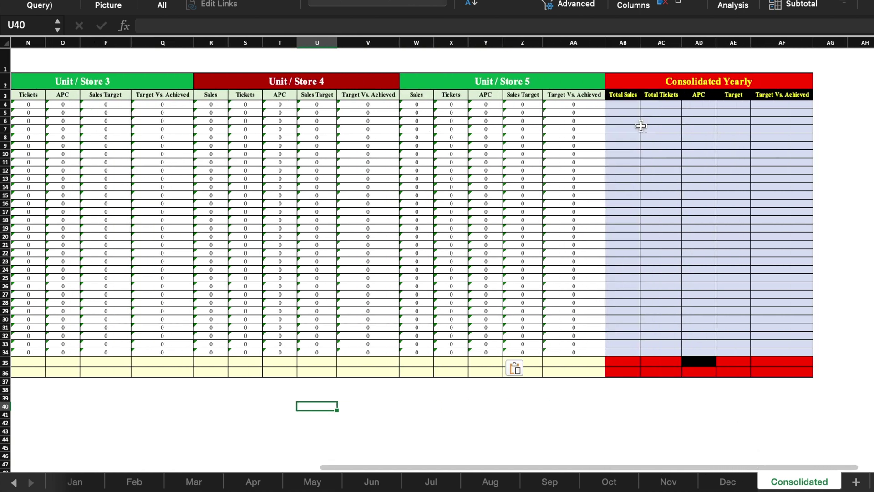
click(629, 105)
text(=)
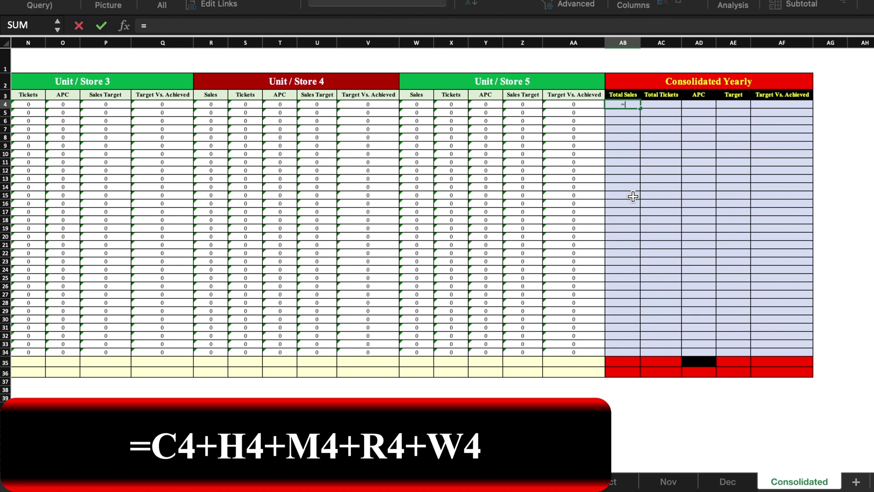
scroll(633, 196, left, 10)
click(89, 105)
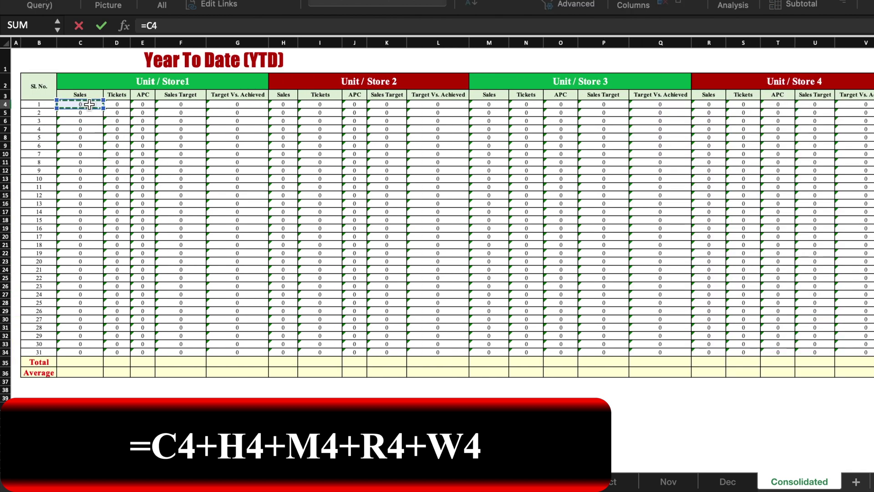
text(+)
click(293, 105)
text(+)
click(495, 104)
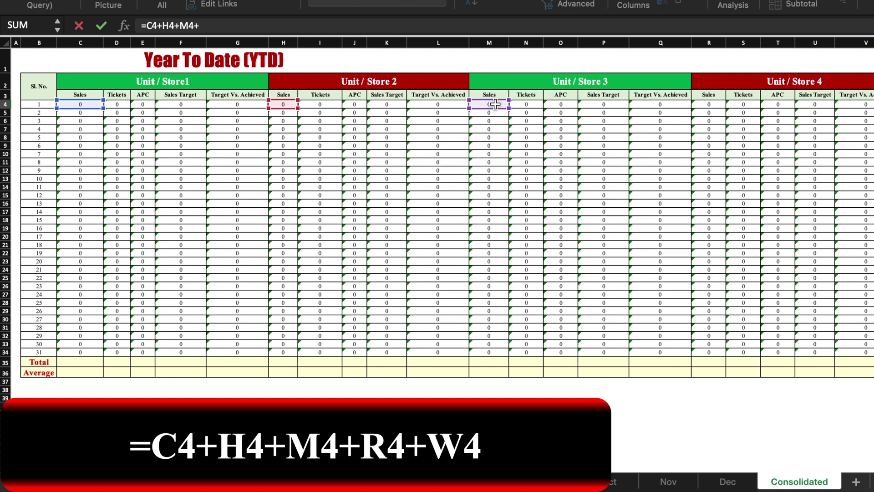
- Complete the Total Sales formula with +R4+W4 and fill it across from AB4 to AF4
click(706, 104)
text(+)
scroll(728, 192, right, 5)
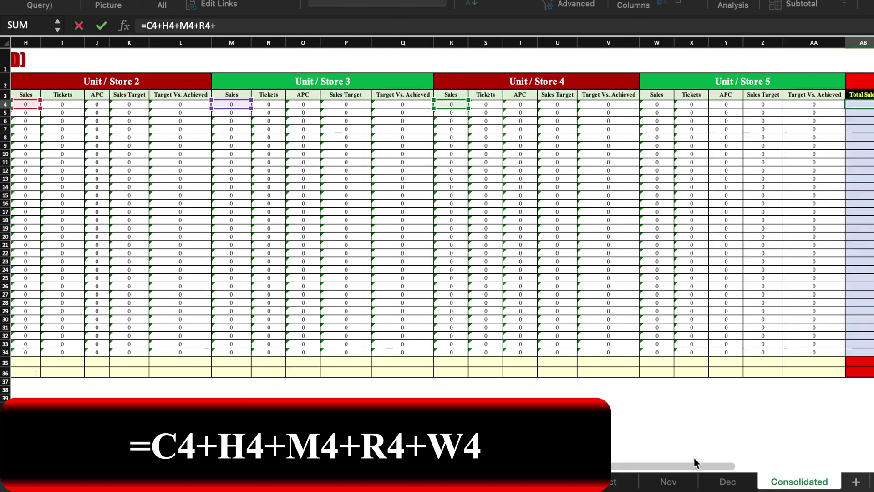
click(663, 106)
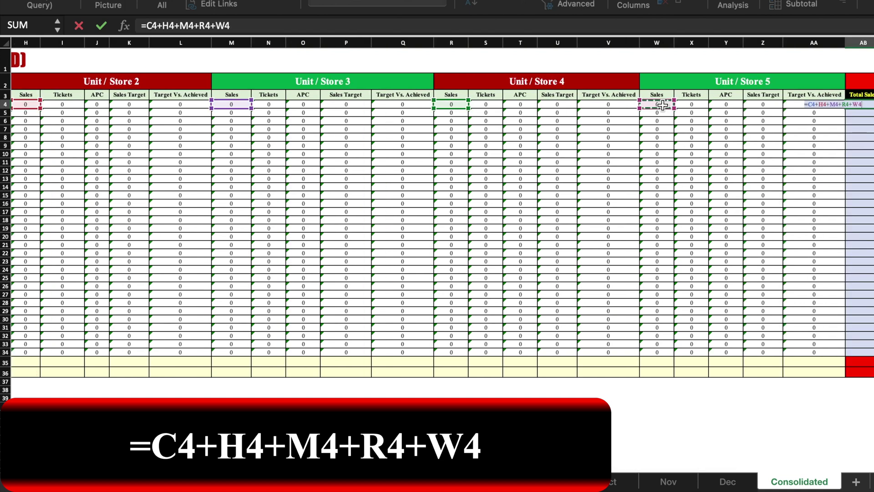
key(Return)
scroll(637, 107, right, 5)
drag(609, 107, 758, 116)
- Replace the Consolidated Yearly APC formula in AD4 with =AB4/AC4
click(676, 106)
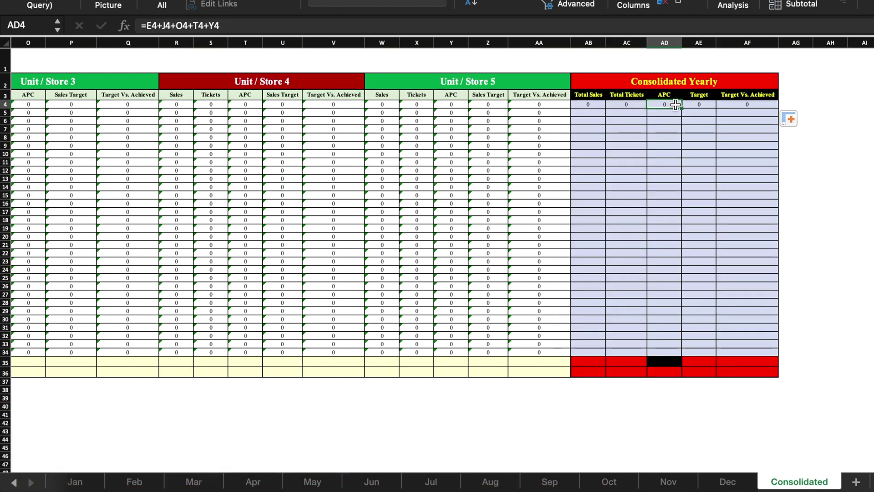
text(=)
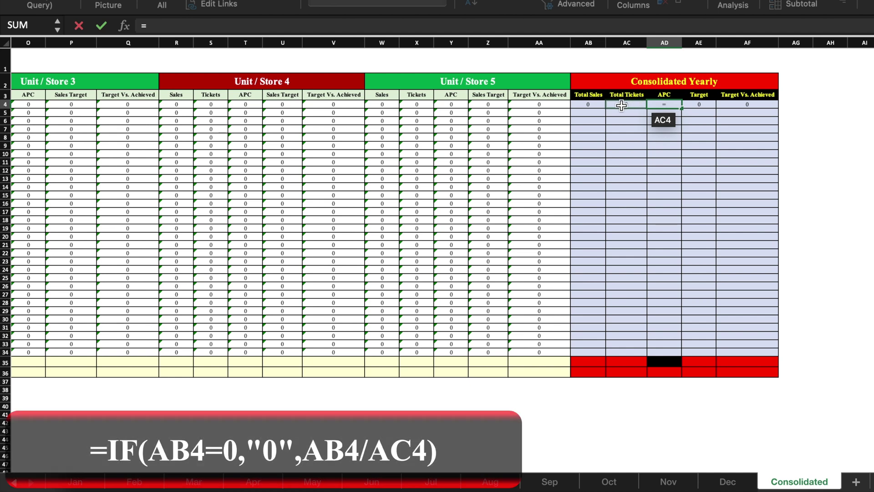
click(598, 104)
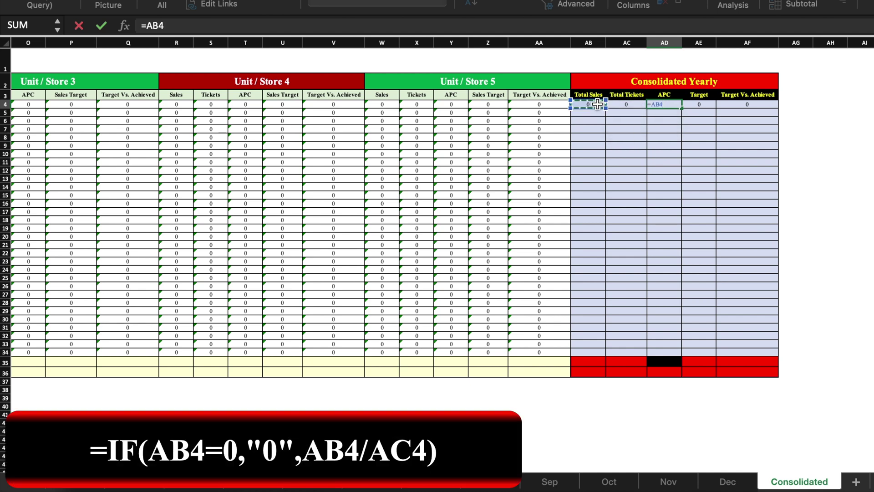
text(/)
click(629, 105)
key(Return)
click(669, 106)
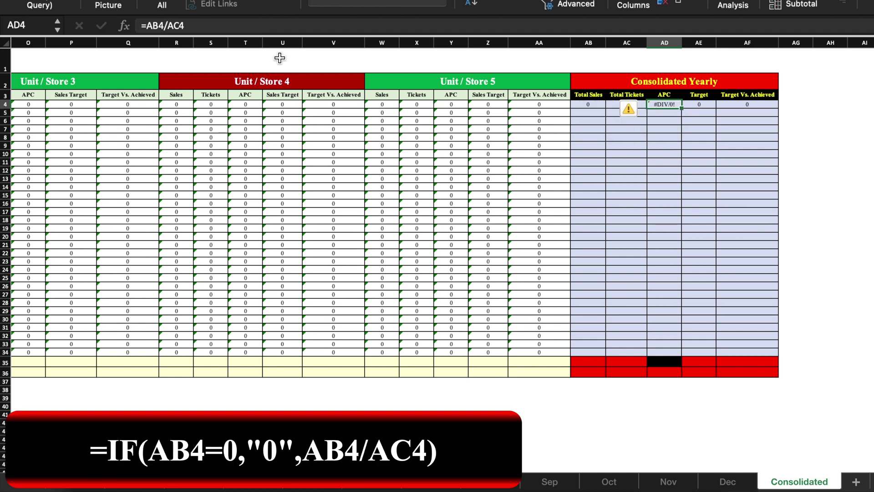
- Change the Consolidated Yearly APC formula in AD4 to =IF(AB4=0,"0",AB4/AC4) and fill AB4:AF4 down to row 34
click(145, 25)
text(if)
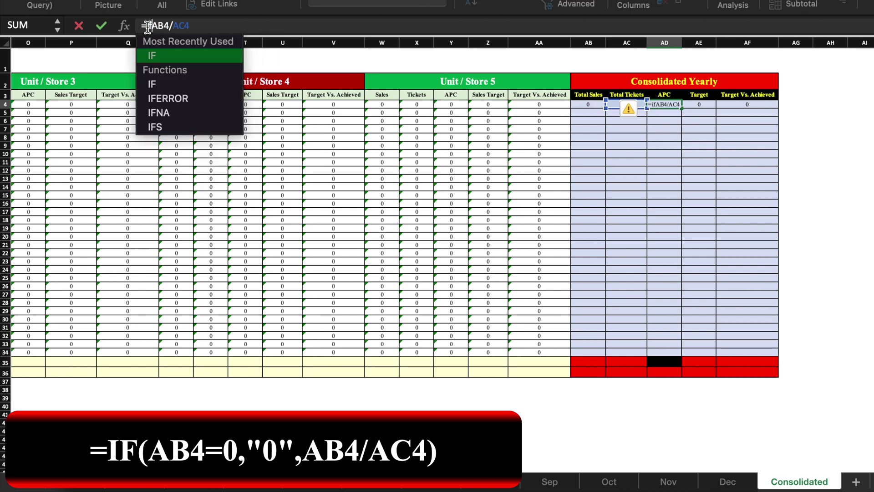
text(()
click(597, 105)
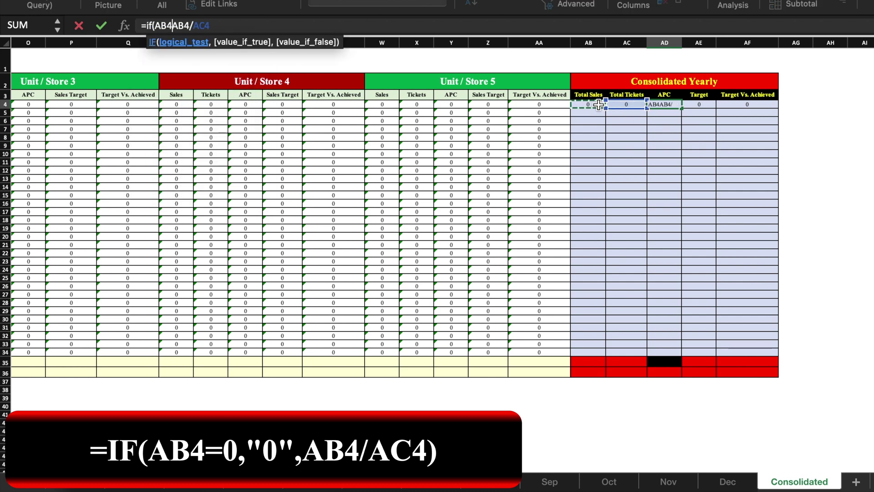
text(=)
text(0,")
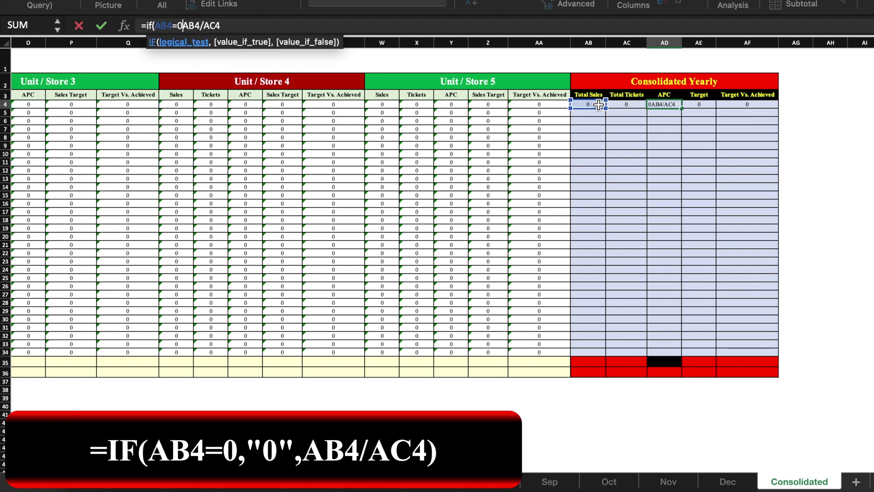
text(0")
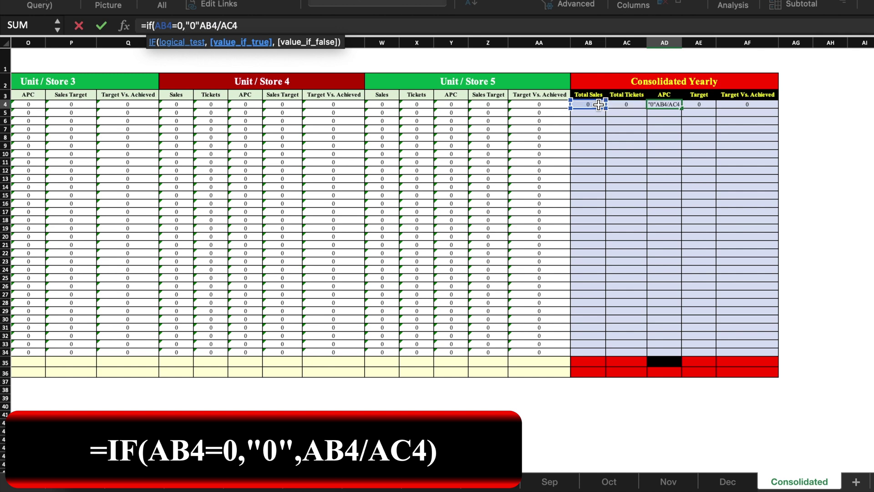
text(,)
text())
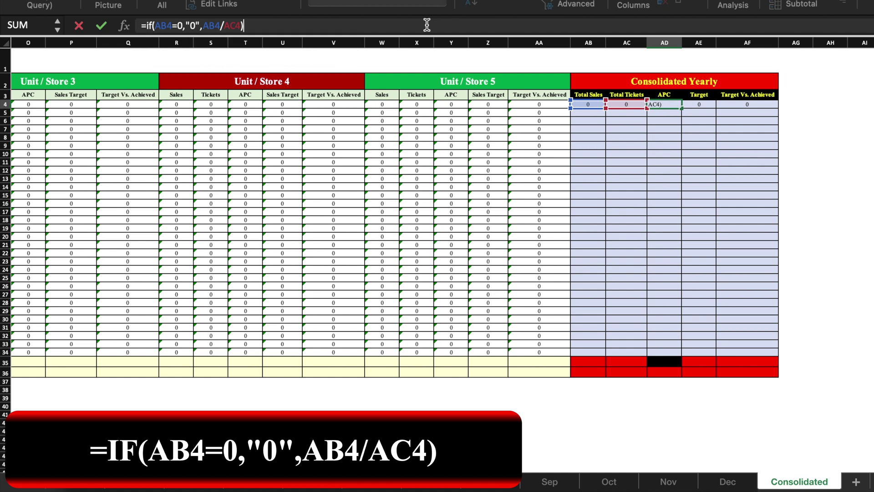
key(Return)
drag(588, 108, 770, 355)
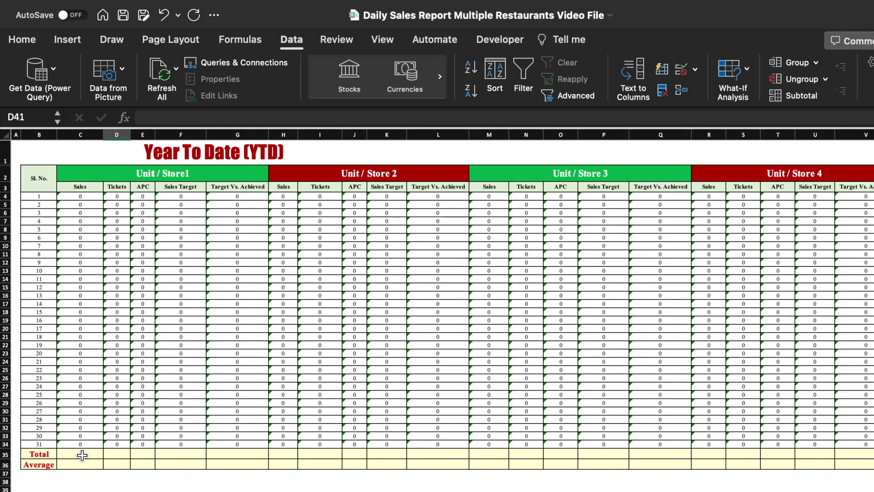
- Total Store 1's Sales column in C35 with =SUM(C4:C34)
click(82, 455)
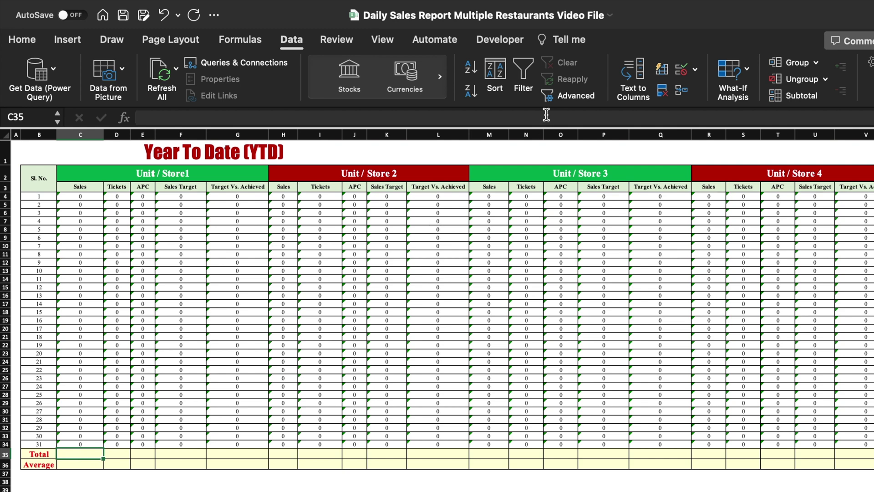
click(22, 40)
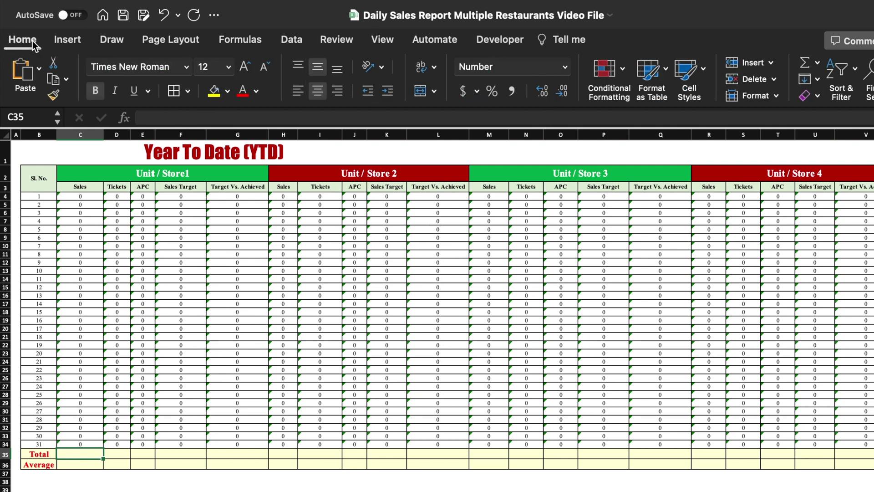
click(805, 63)
key(Return)
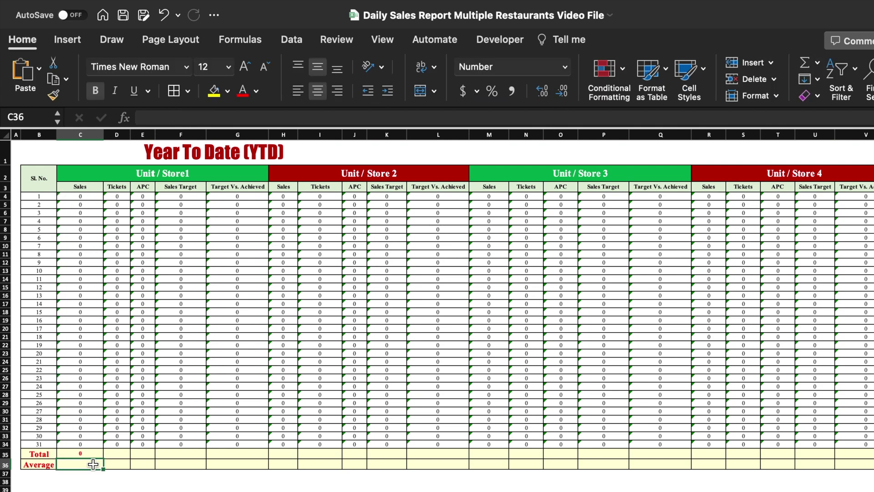
- Average C4:C34 in C36 and fill the Total and Average formulas from C35:C36 across to column AF
text(=average()
drag(91, 197, 795, 471)
text())
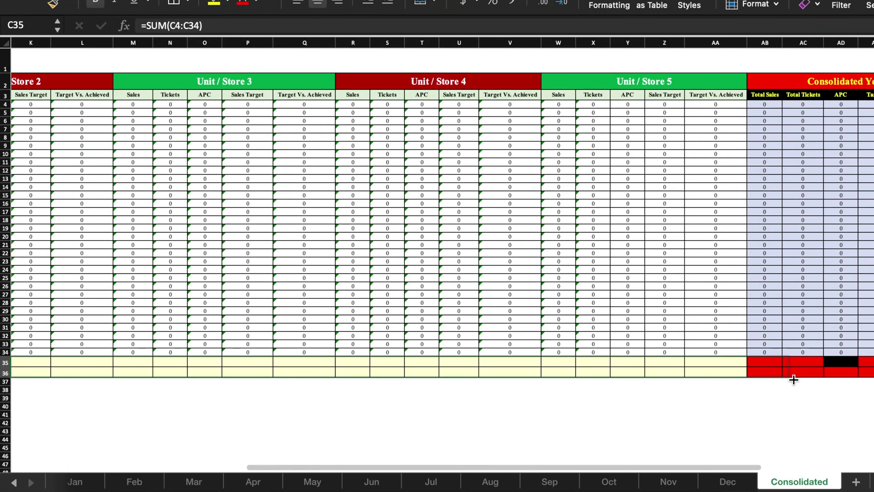
drag(794, 380, 794, 379)
- Clear Store 1's APC total in E35 and change the average in E36 to =IF(C36=0,"0",AVERAGE(E4:E34))
scroll(794, 380, left, 10)
click(142, 361)
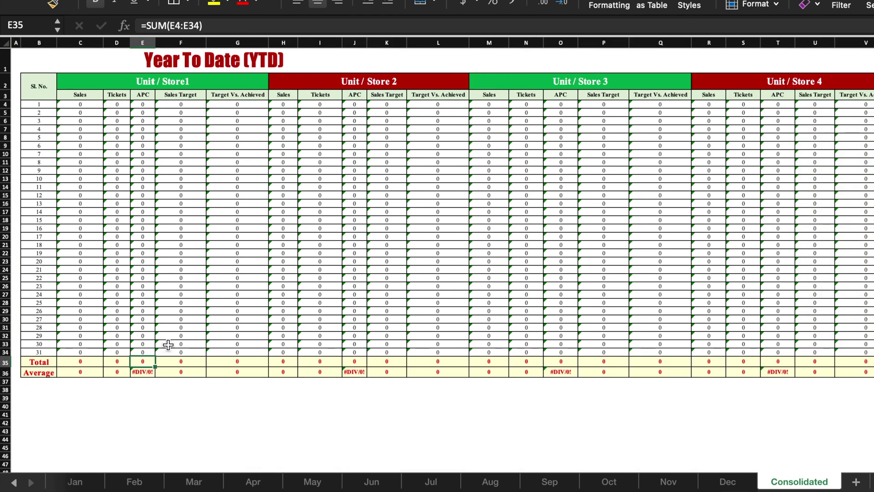
click(142, 372)
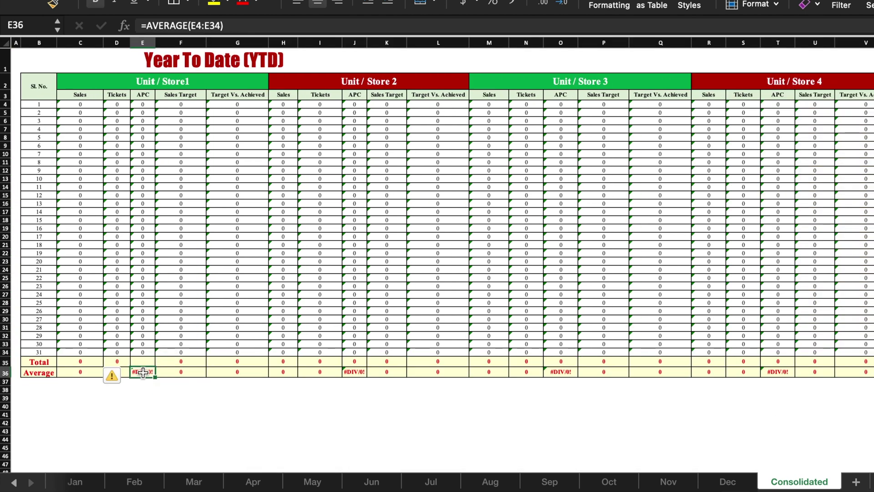
click(149, 27)
text(IF()
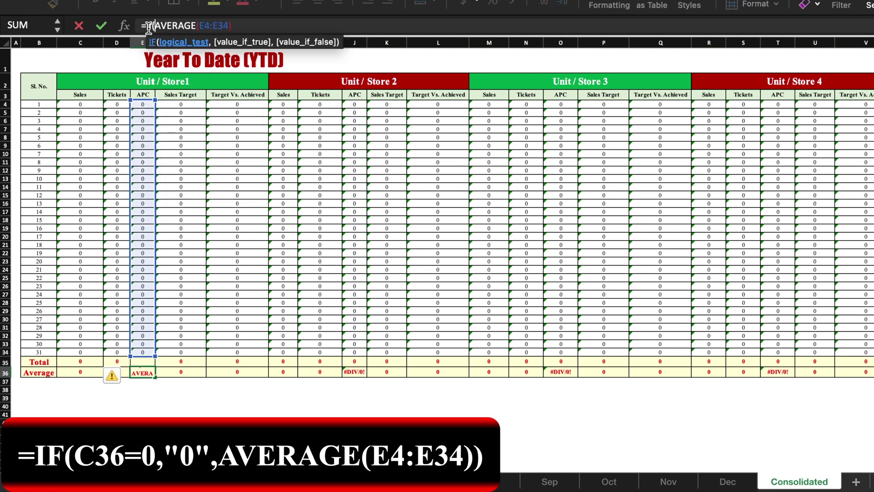
click(92, 371)
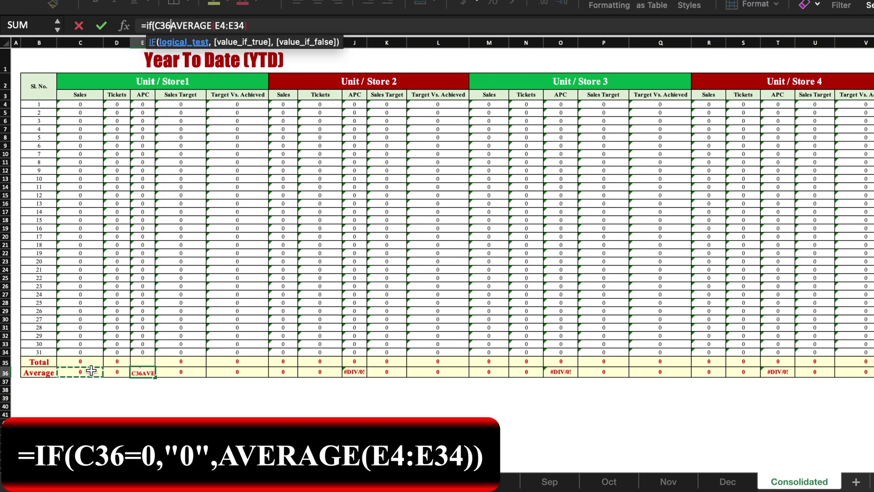
text(=)
text(0,")
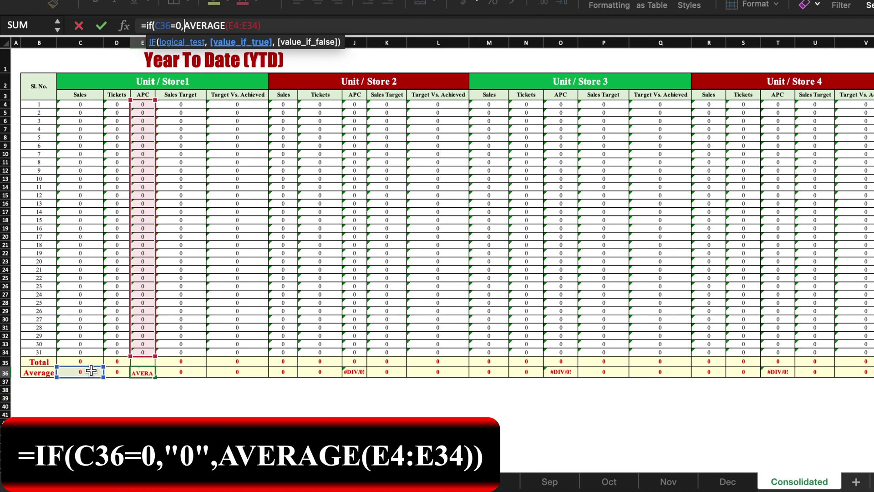
text(0)
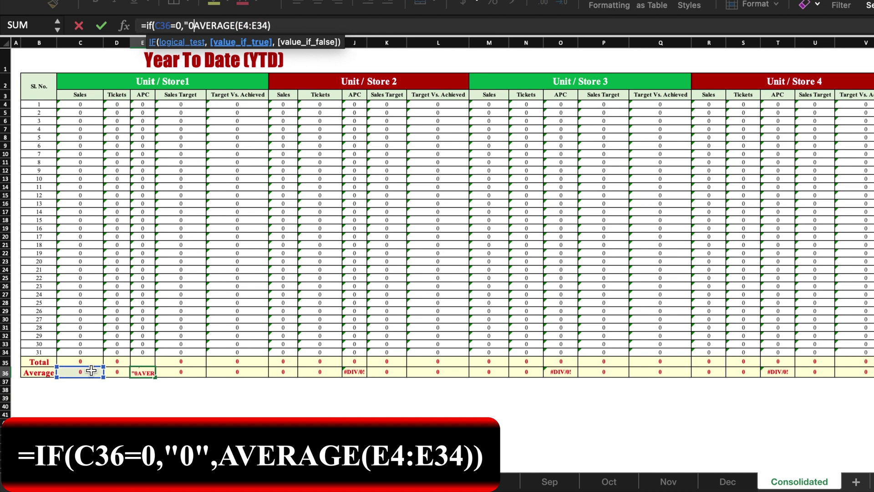
text(",)
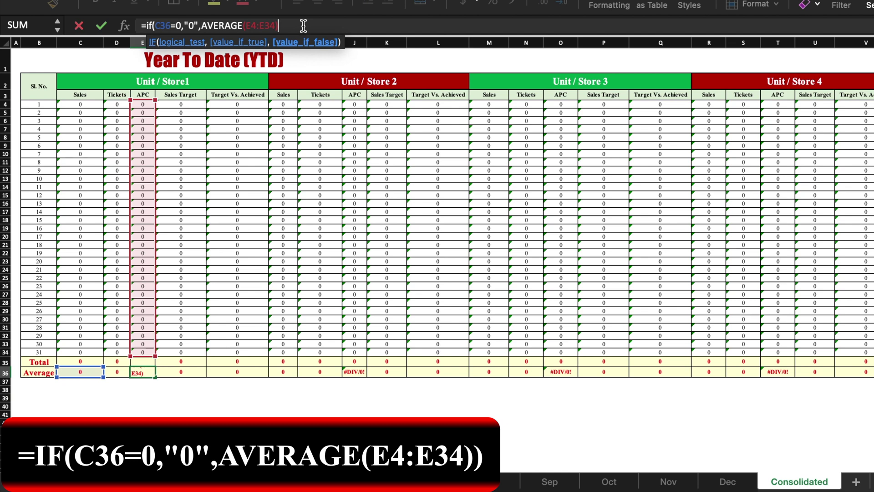
text())
key(Return)
- Copy E35:E36 into the APC Total and Average cells of Stores 2, 3 and 4
drag(142, 362, 145, 367)
key(super+c)
click(362, 362)
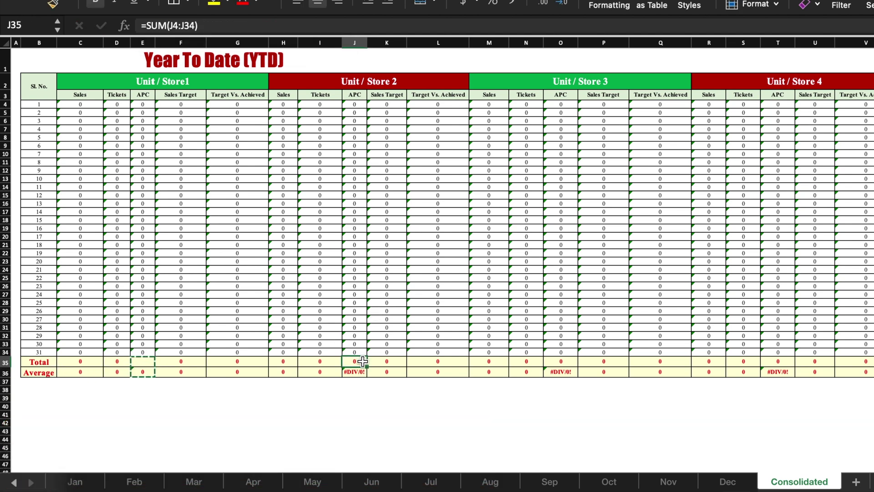
key(super+v)
click(555, 362)
key(super+v)
click(778, 362)
key(super+v)
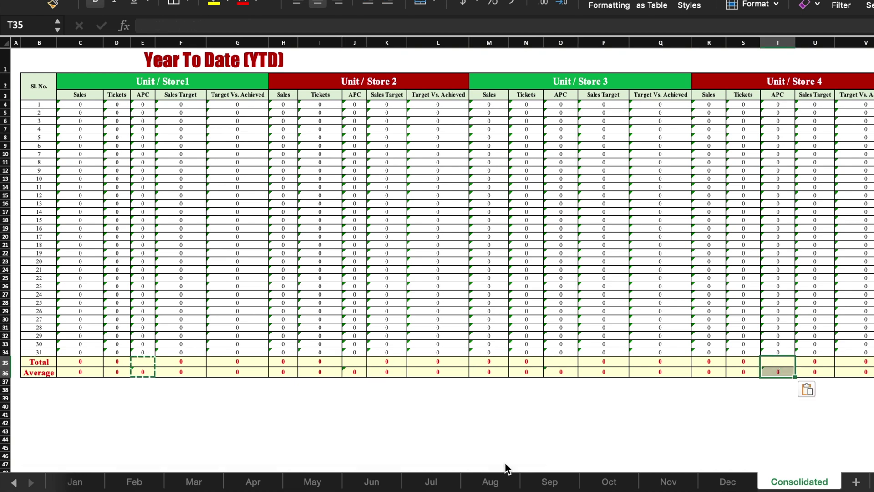
- Paste the copied E35:E36 cells into the APC Total and Average rows of Store 5 and Consolidated Yearly
scroll(658, 383, right, 10)
click(653, 361)
key(super+v)
scroll(827, 381, right, 5)
click(699, 361)
key(super+v)
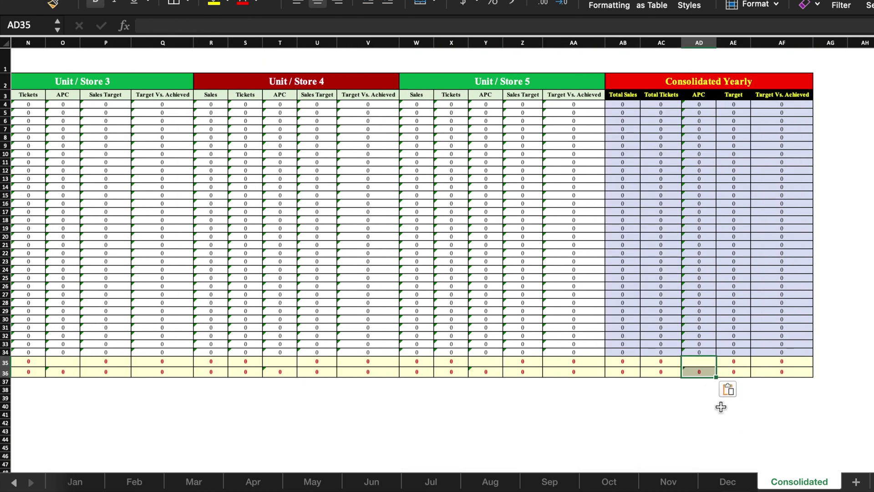
click(724, 406)
scroll(724, 406, left, 15)
click(38, 413)
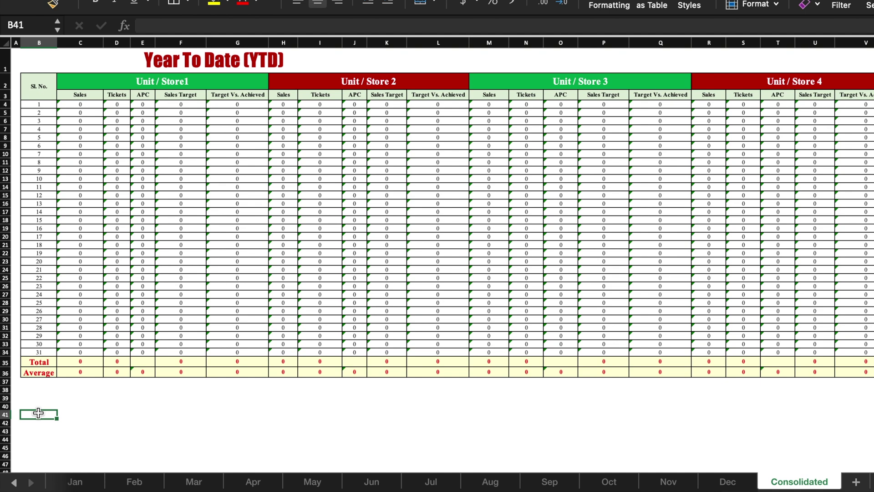